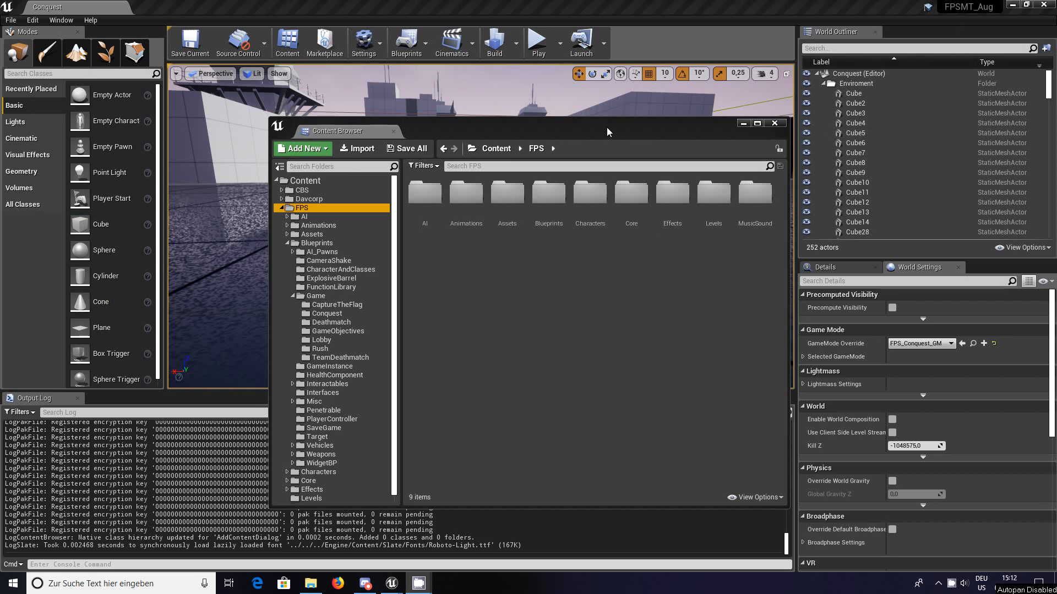
Step: Create a new level from the Default template and move the Content Browser window clear of the viewport
drag(607, 128, 474, 165)
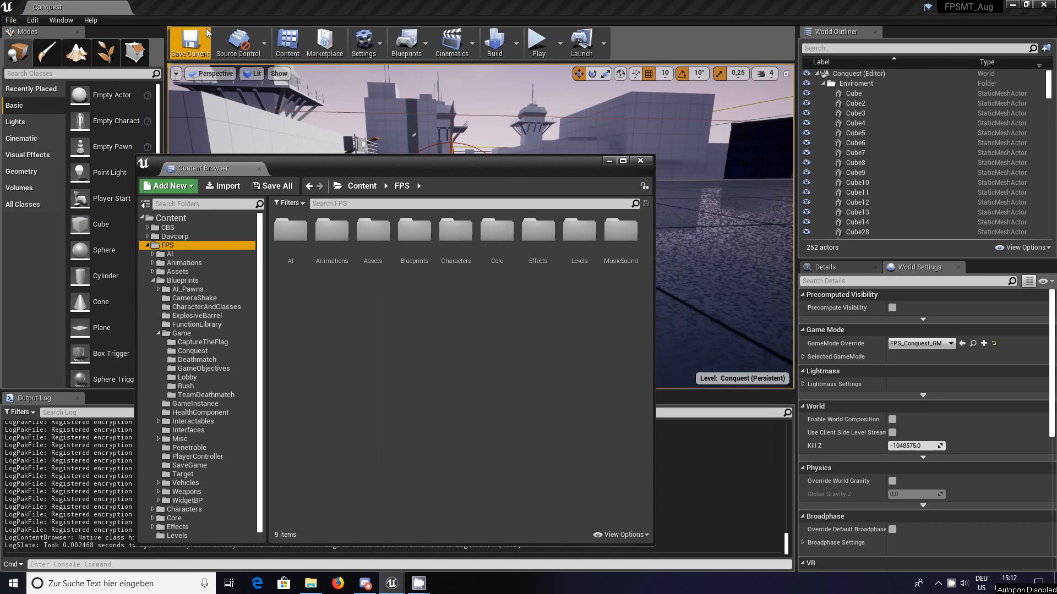
click(11, 21)
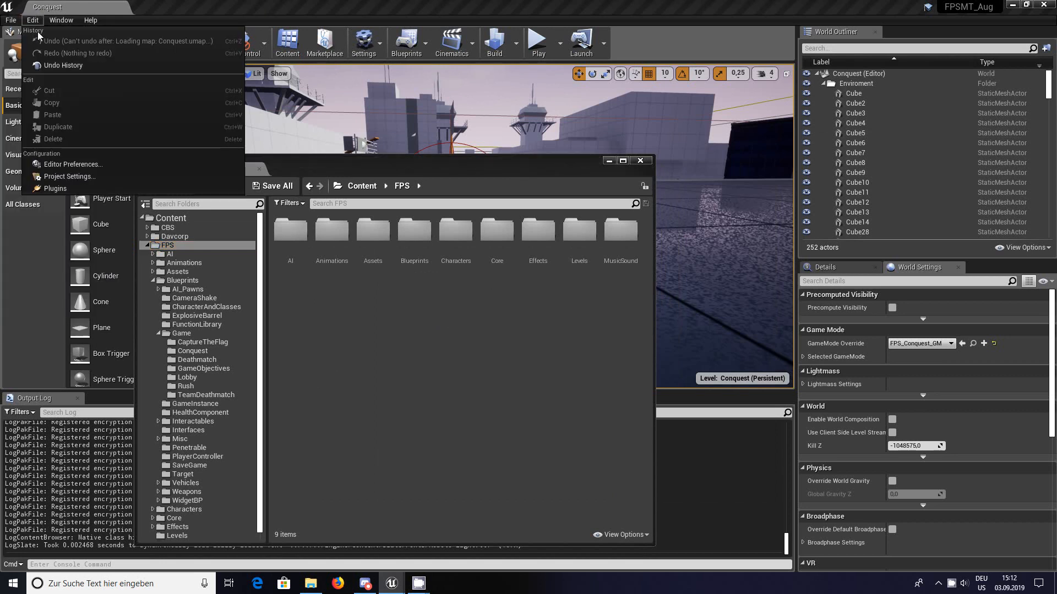
click(34, 41)
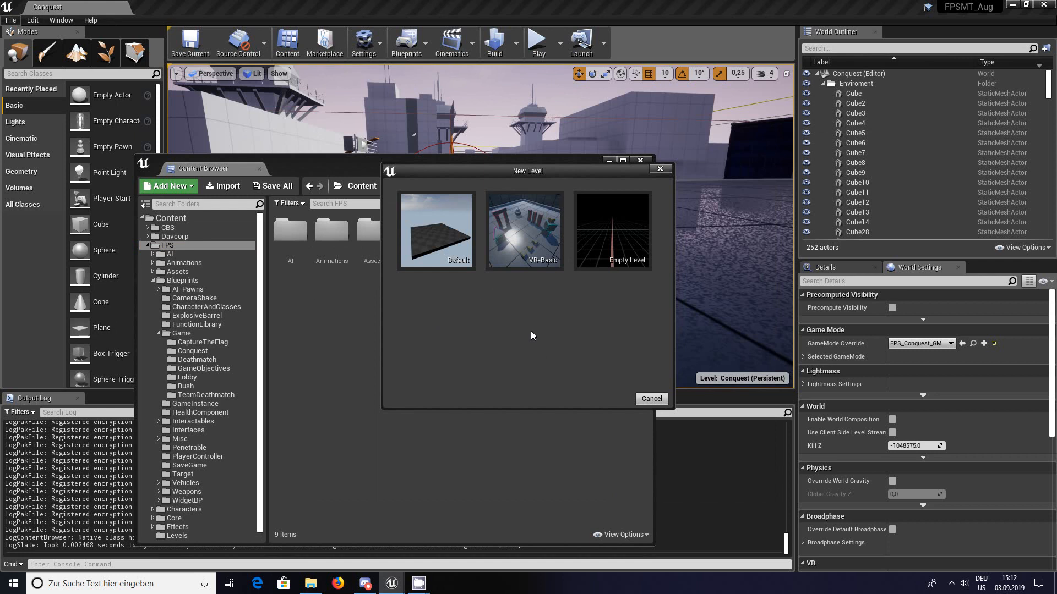
click(440, 236)
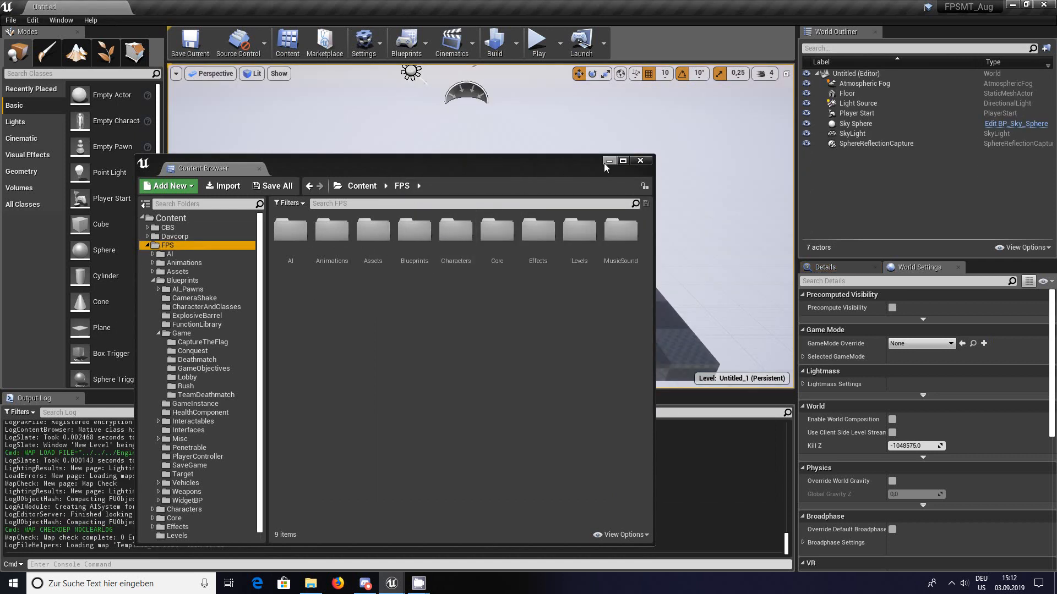
drag(553, 163, 559, 466)
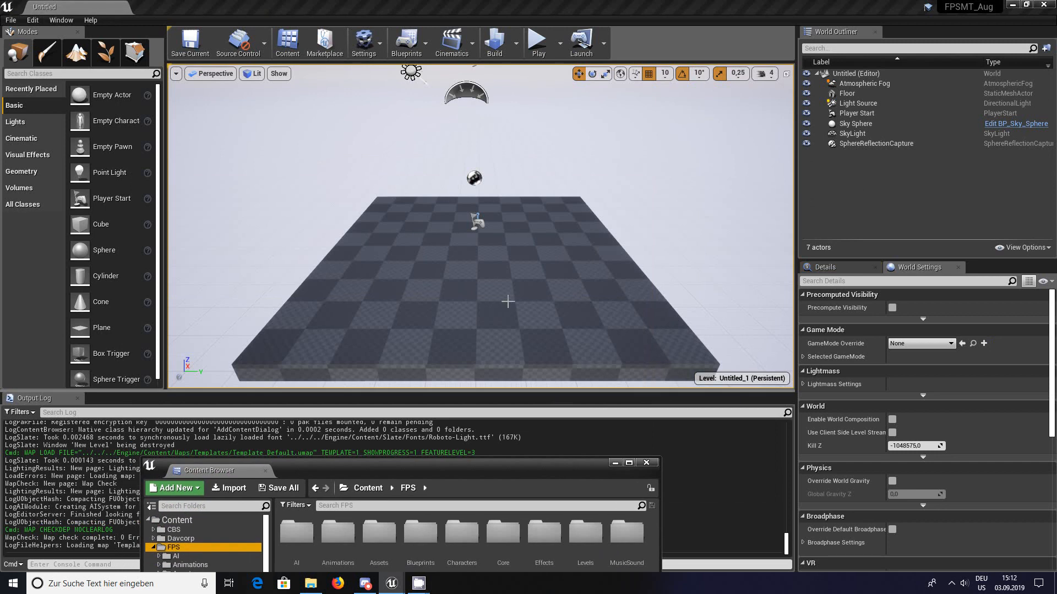
Step: Scale the level's floor up uniformly with the Scale tool to make a much larger ground area
click(430, 289)
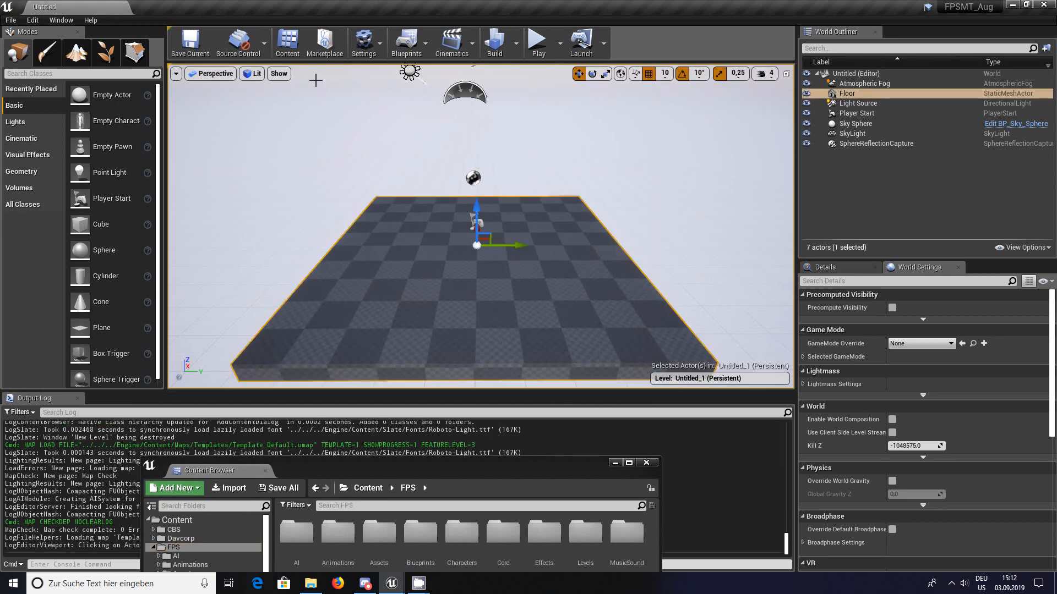
click(604, 75)
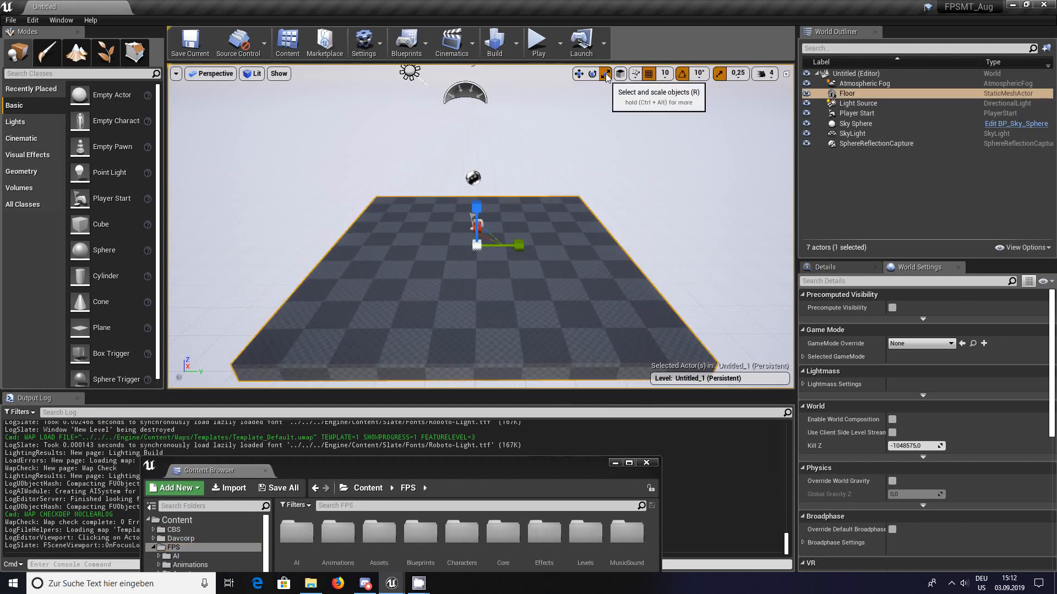
key(w)
right_drag(566, 322, 446, 319)
key(d)
key(s)
key(w)
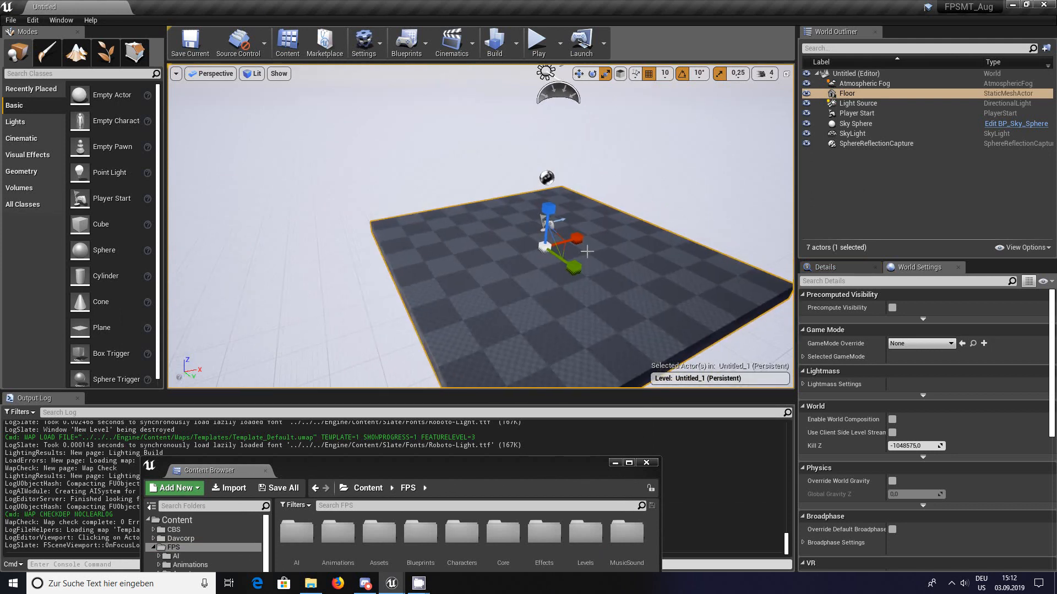
drag(566, 253, 611, 225)
scroll(505, 242, down, 12)
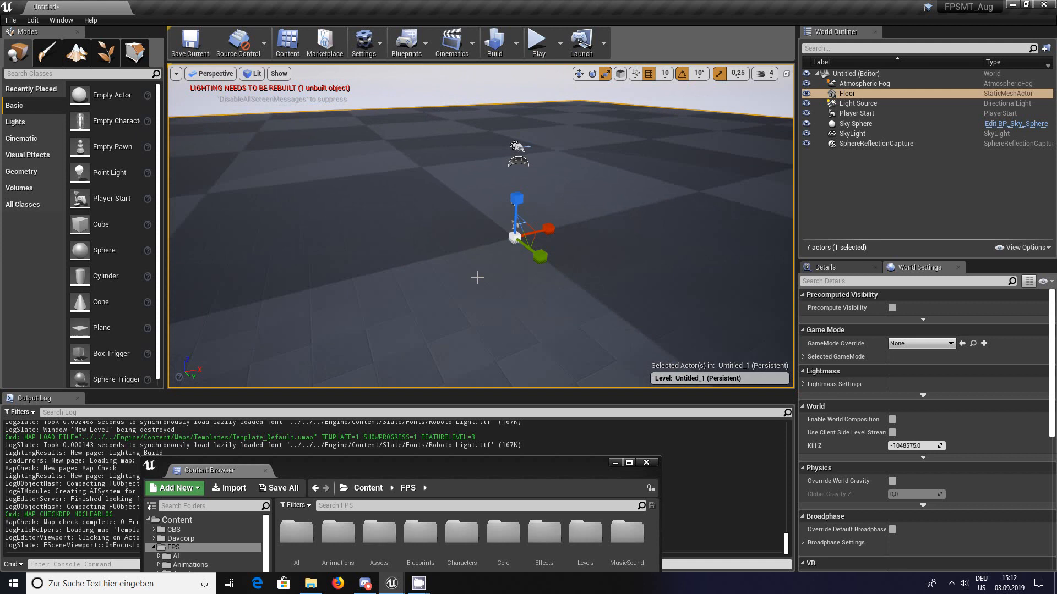
scroll(434, 326, down, 4)
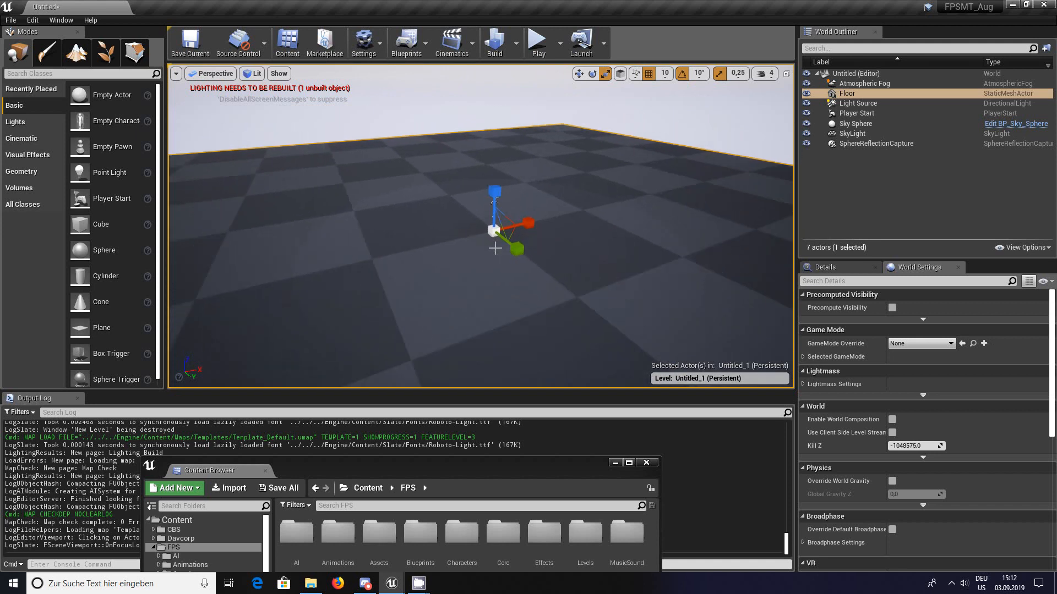
drag(511, 233, 539, 230)
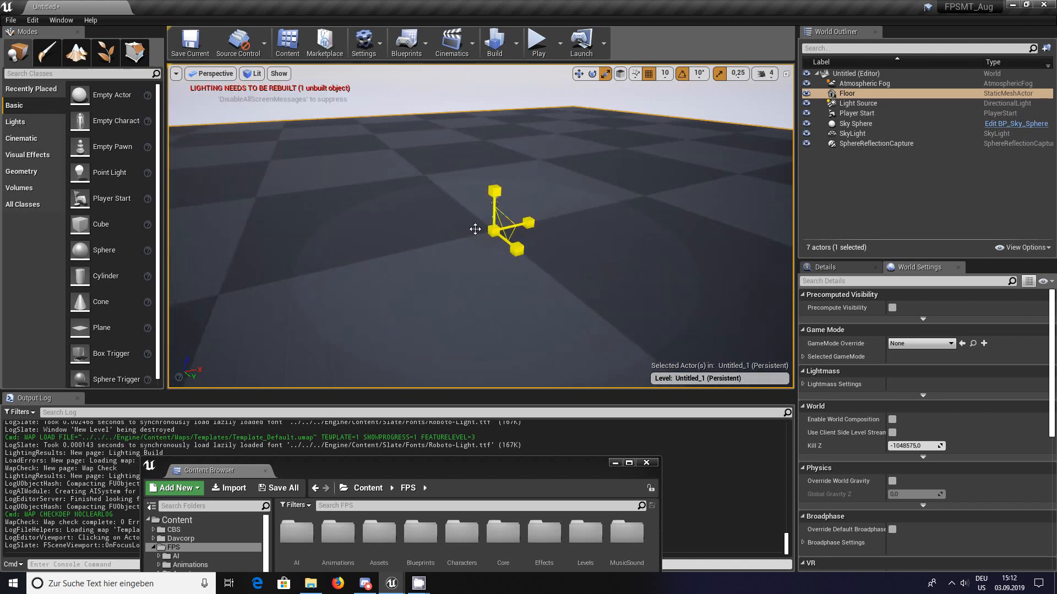
scroll(465, 161, down, 6)
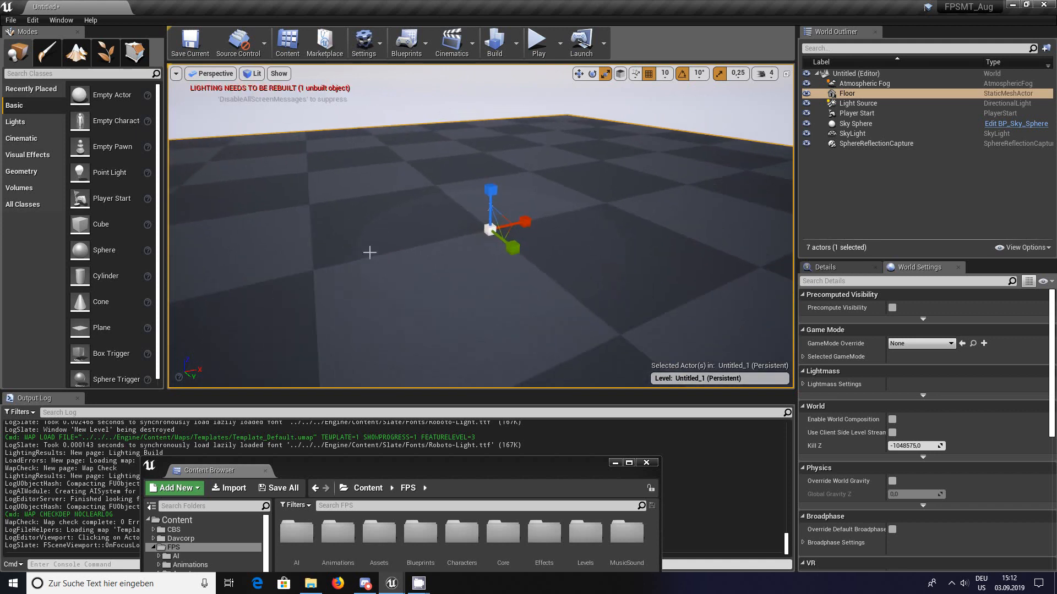
scroll(352, 289, down, 5)
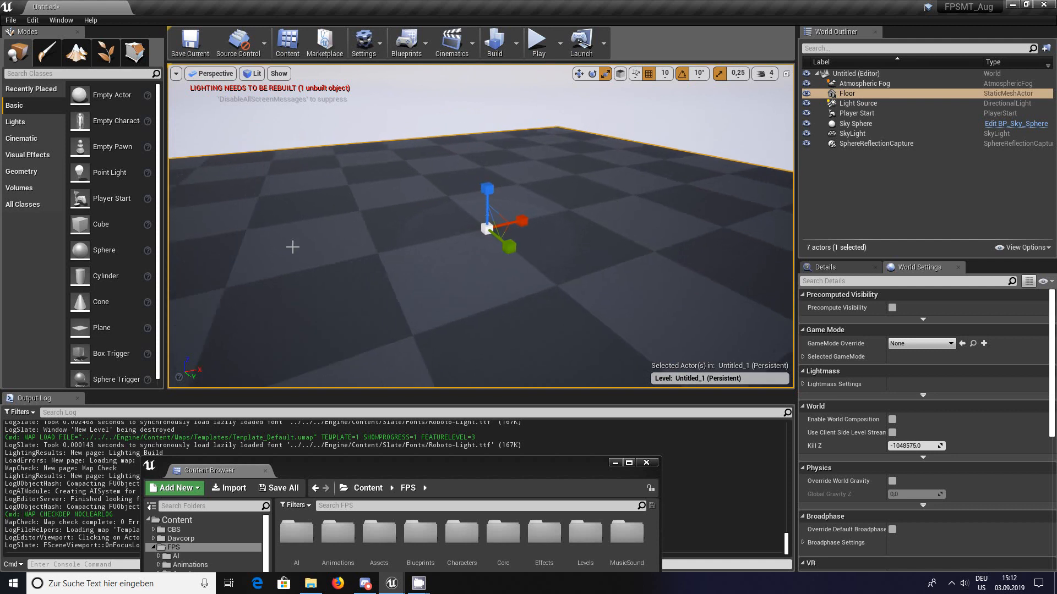
scroll(287, 253, down, 4)
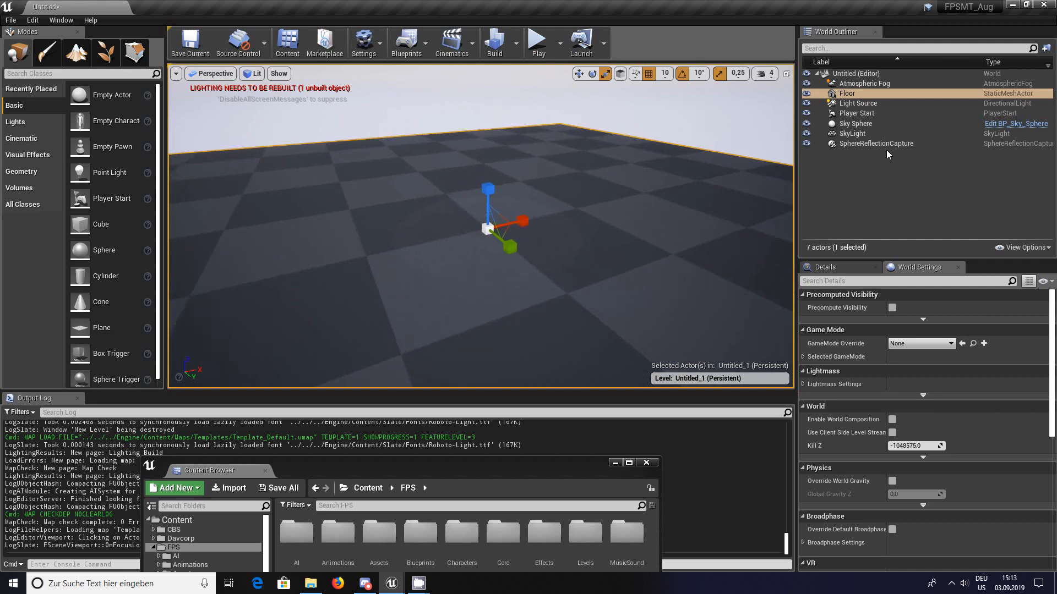
Step: Delete the Player Start actor from the level
click(870, 116)
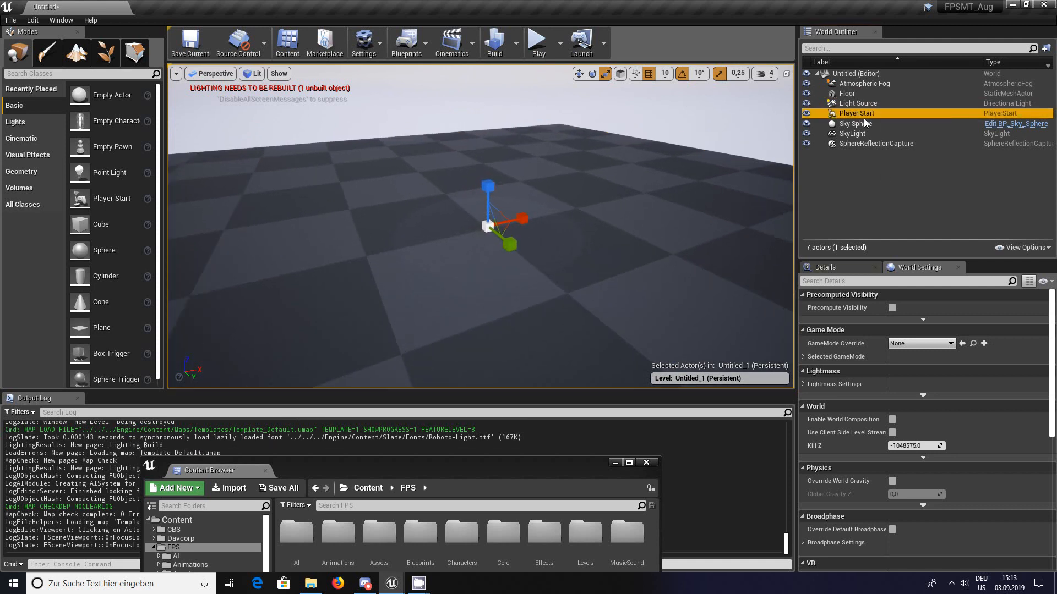
key(Delete)
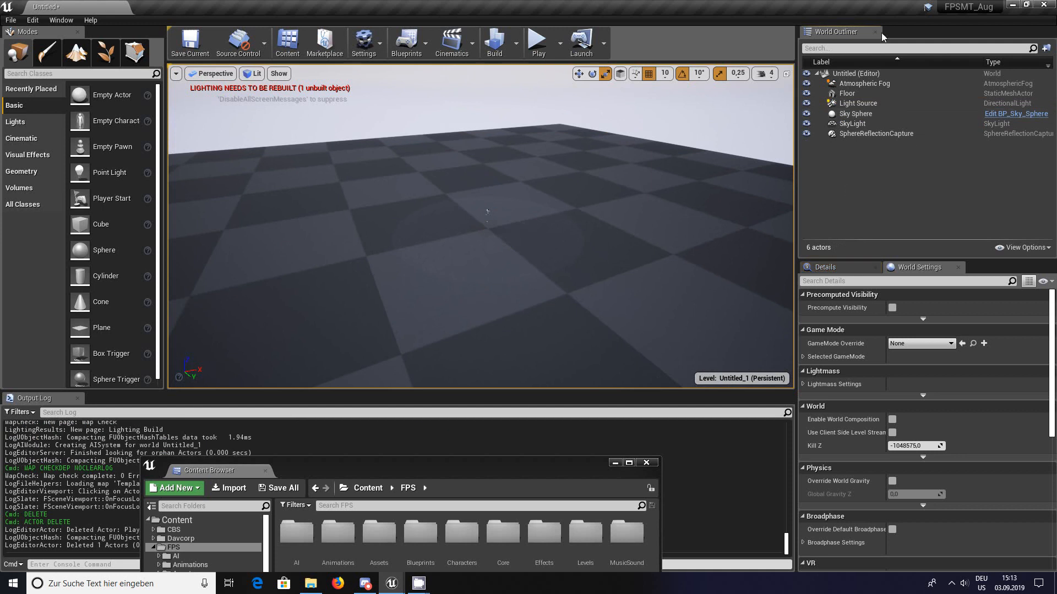
Step: Duplicate the floor and move the copy along the Y axis toward the far edge of the original
scroll(455, 237, up, 2)
scroll(436, 253, down, 4)
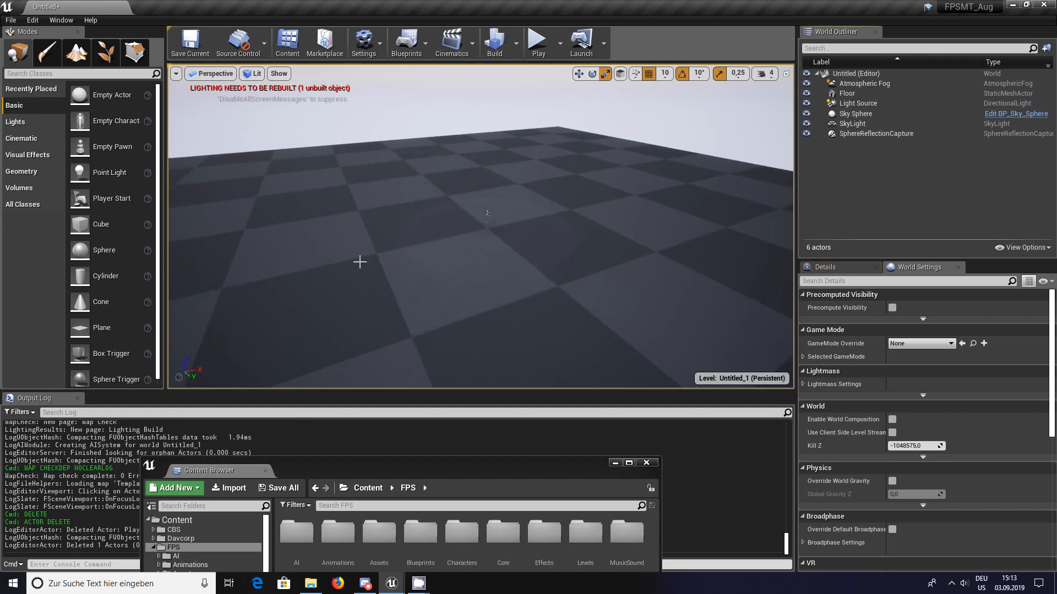
click(360, 262)
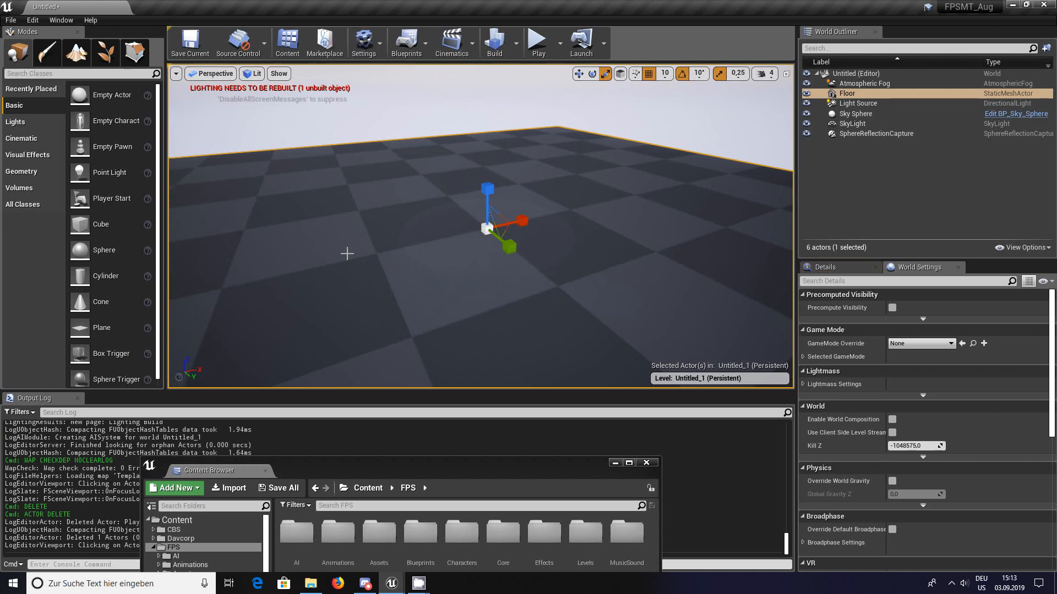
key(ctrl+w)
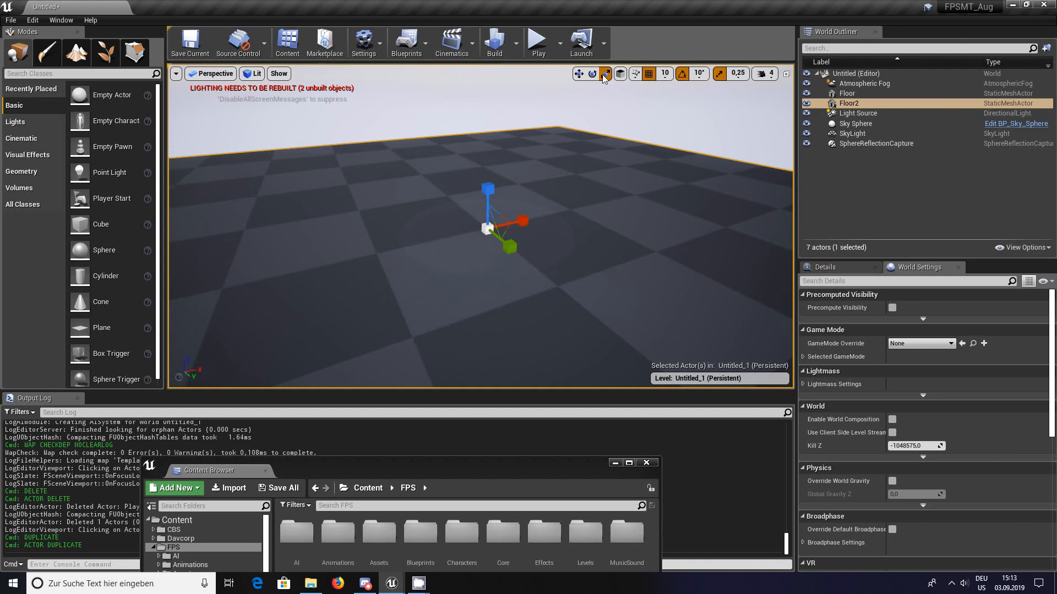
key(w)
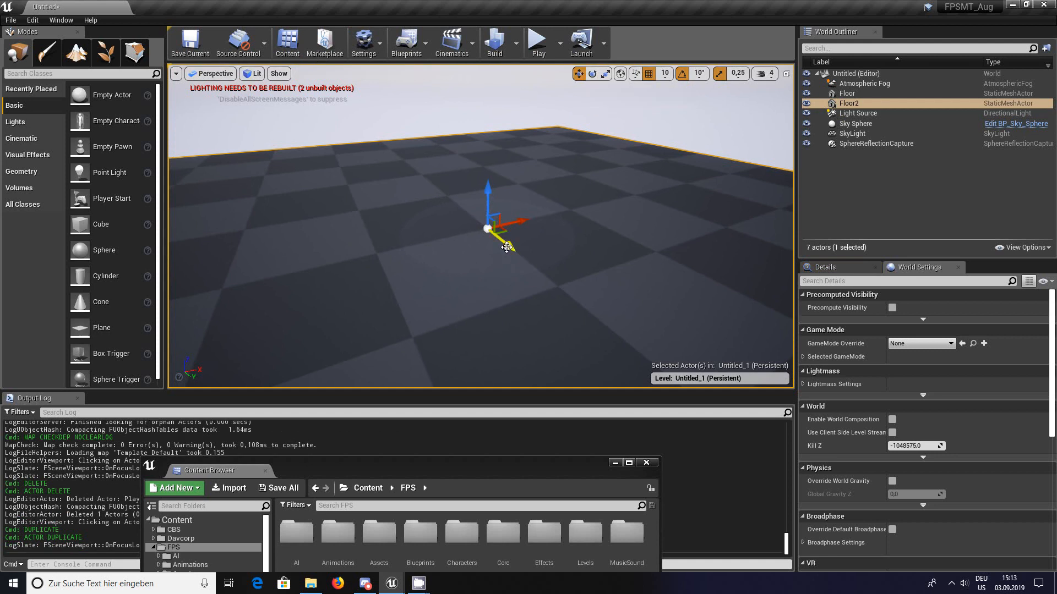
drag(508, 246, 416, 170)
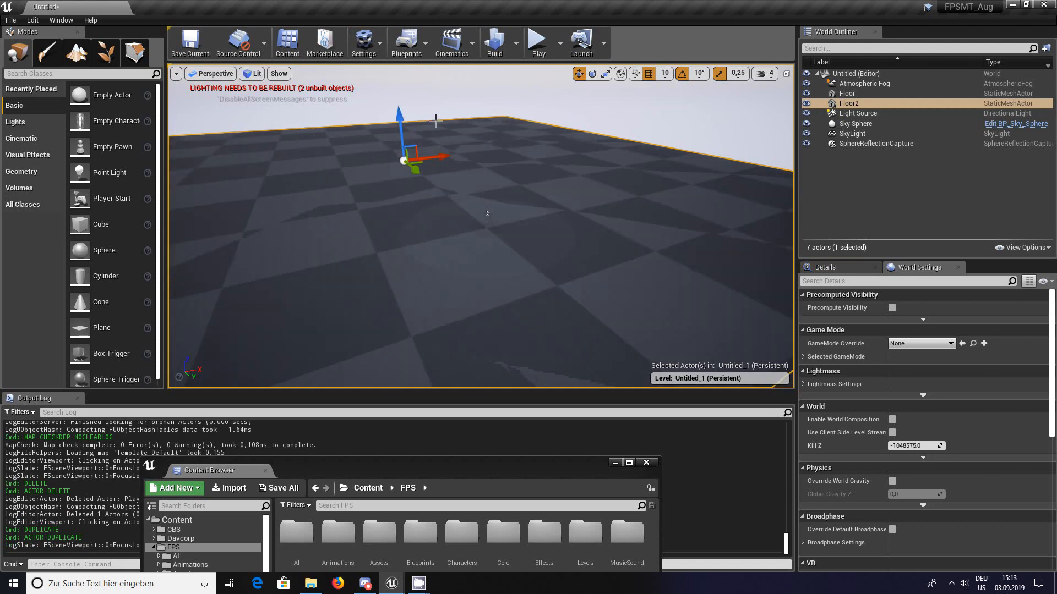
Step: Rotate the floor copy upright and scale down its height to form a low wall
click(592, 74)
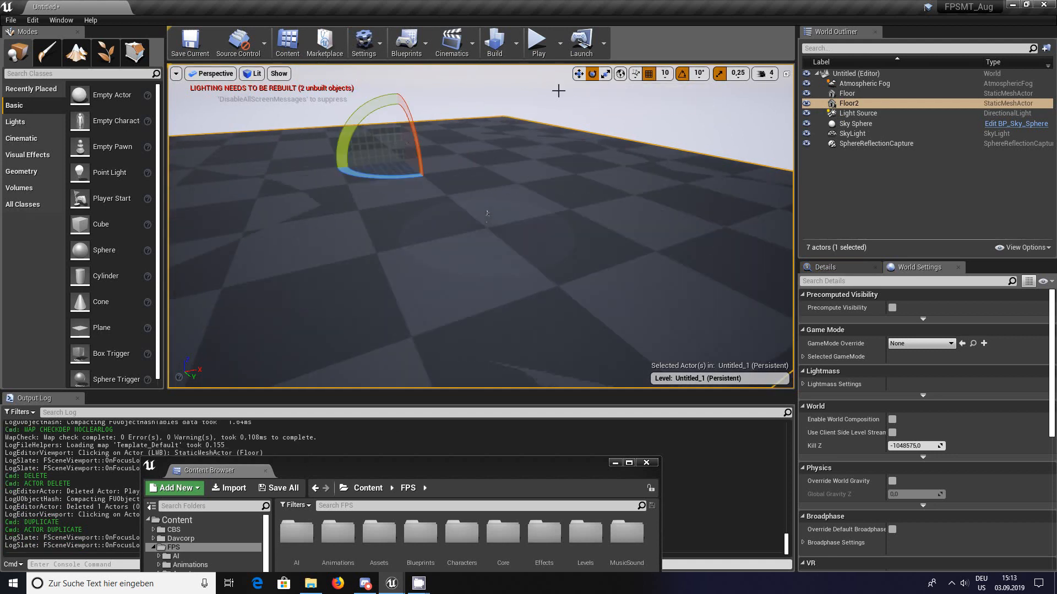
mouse_move(419, 132)
mouse_down()
mouse_move(427, 164)
mouse_move(423, 118)
mouse_move(432, 187)
mouse_up()
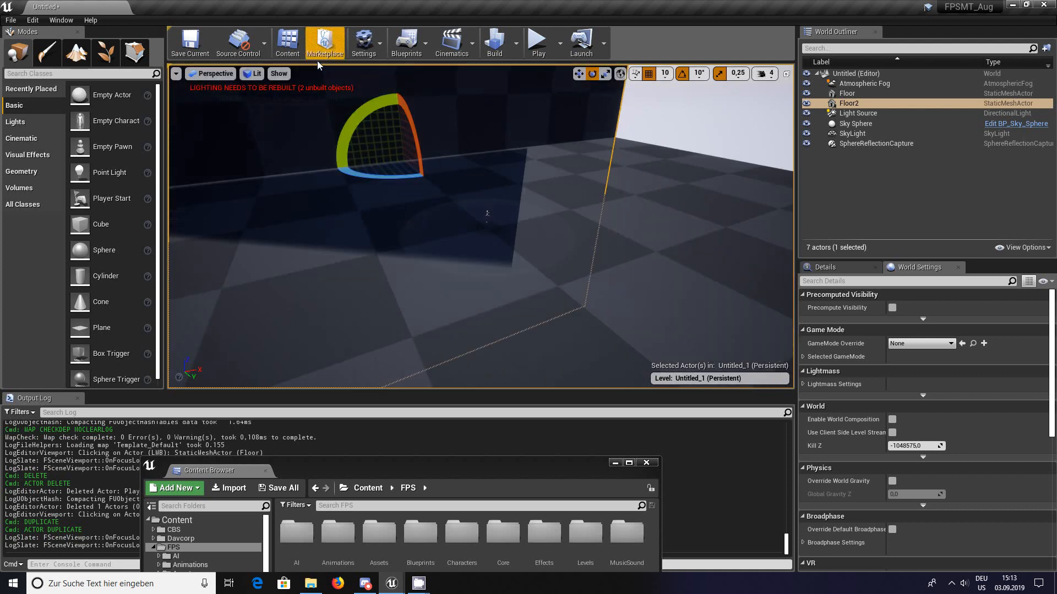
click(605, 73)
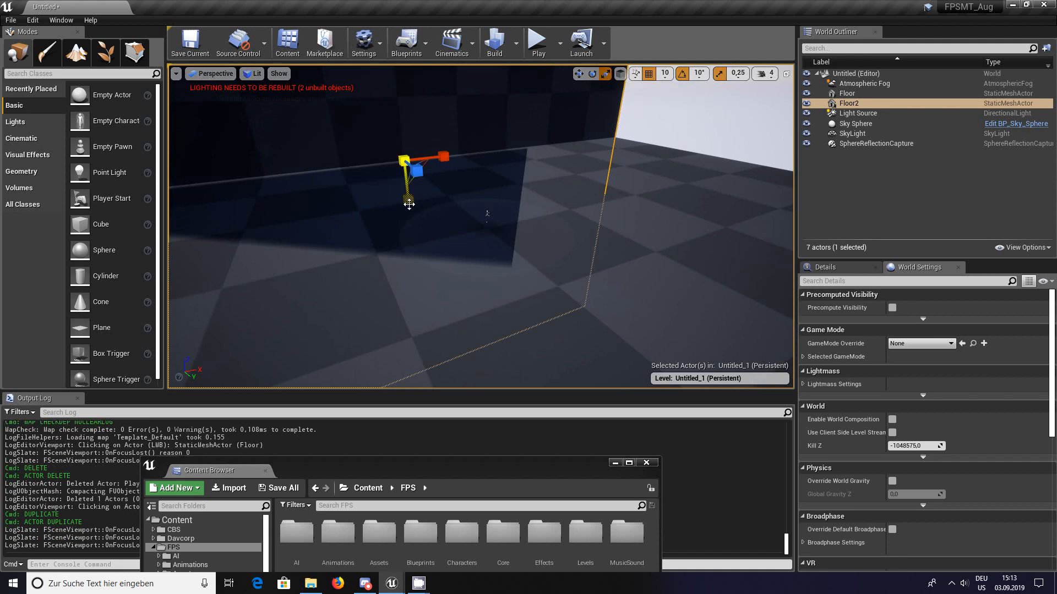
drag(408, 200, 487, 213)
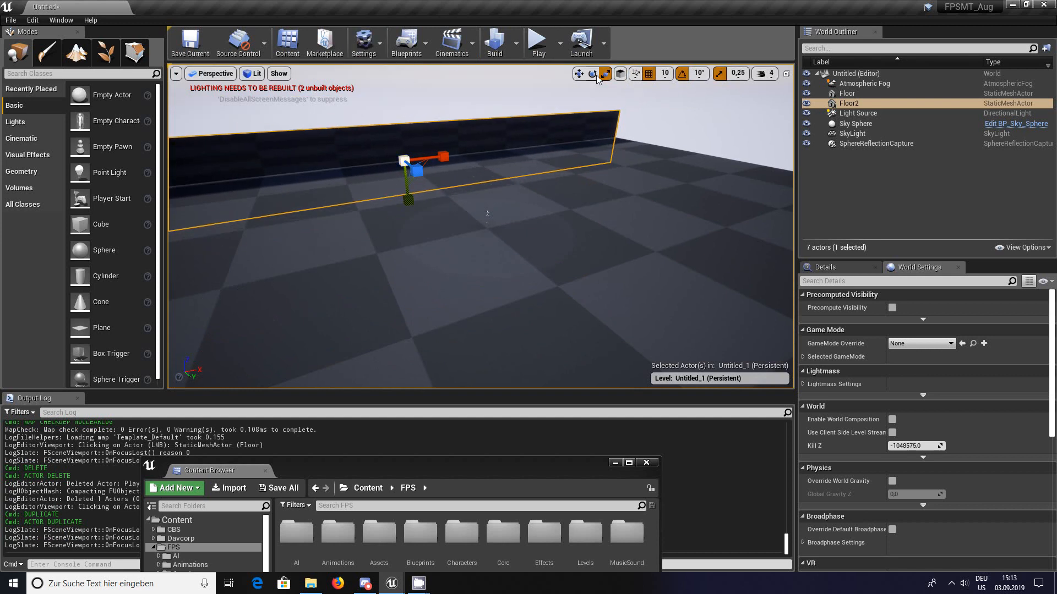
Step: Switch to the Move tool and set the viewport camera speed to 6
click(579, 73)
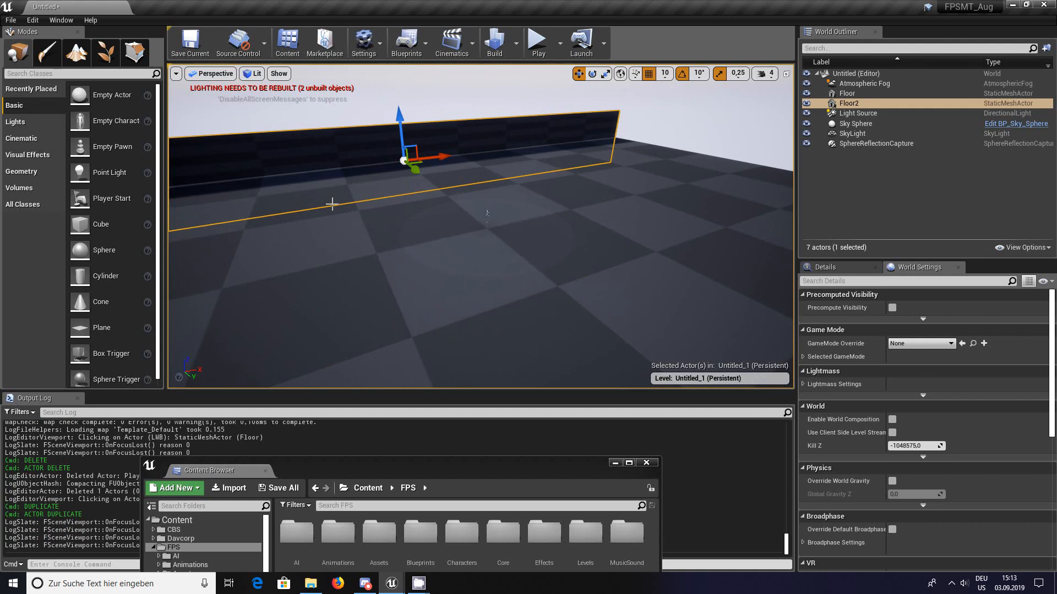
scroll(330, 205, down, 2)
scroll(329, 206, down, 3)
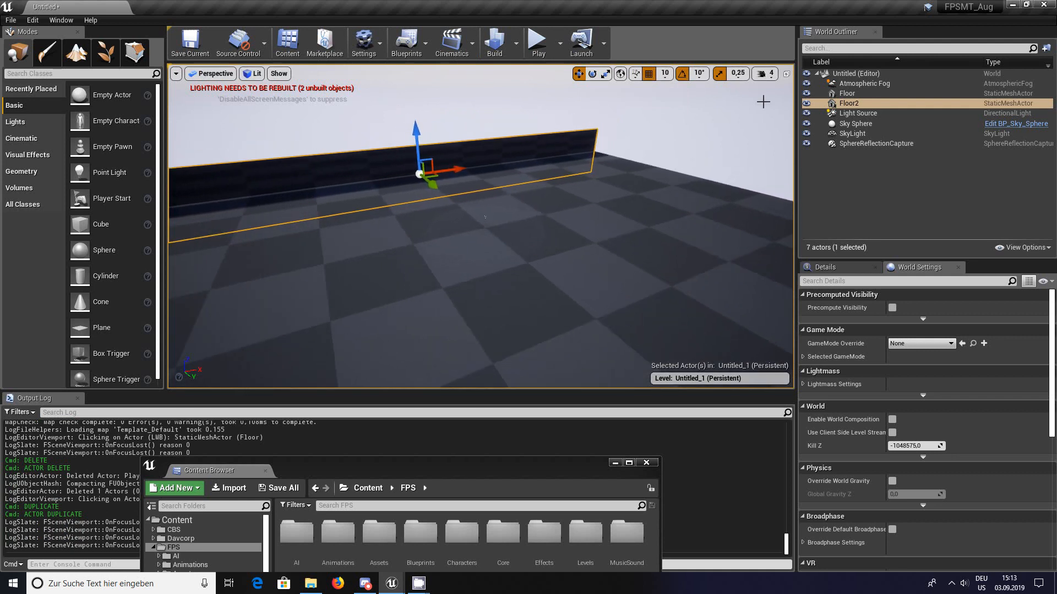
click(771, 74)
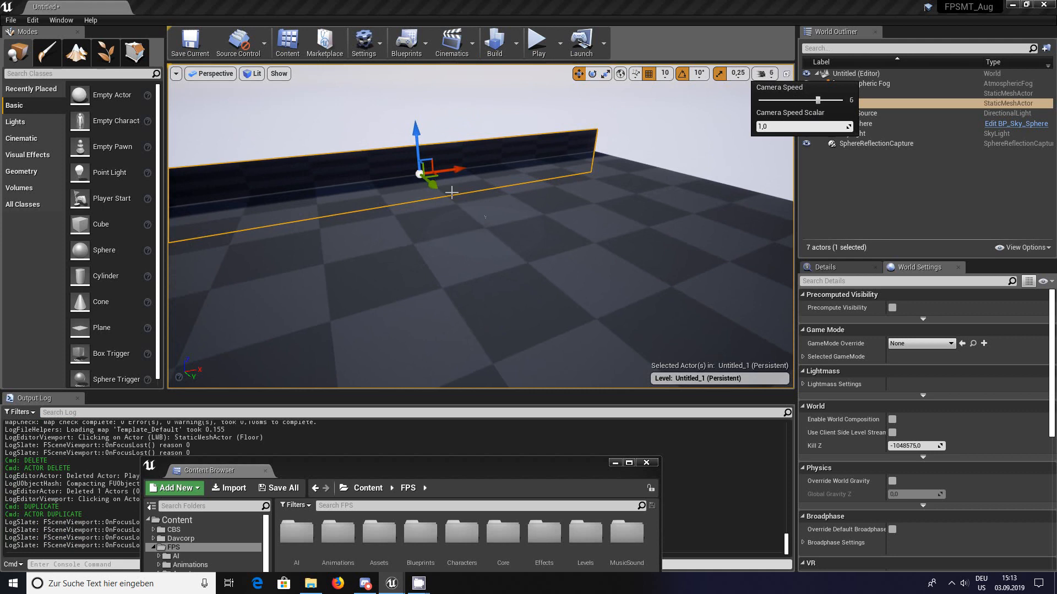
Step: Move the wall along the Y axis until it lines up with the floor's outer edge
scroll(423, 187, down, 5)
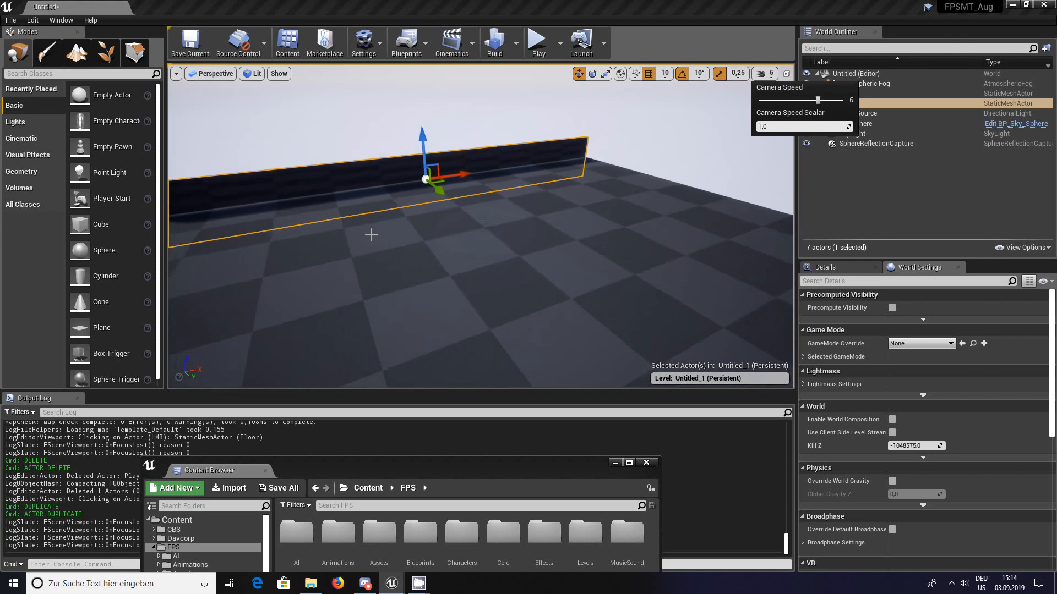
scroll(371, 235, down, 3)
right_drag(340, 233, 429, 208)
key(w)
drag(393, 257, 205, 260)
right_drag(223, 300, 301, 261)
key(w)
key(a)
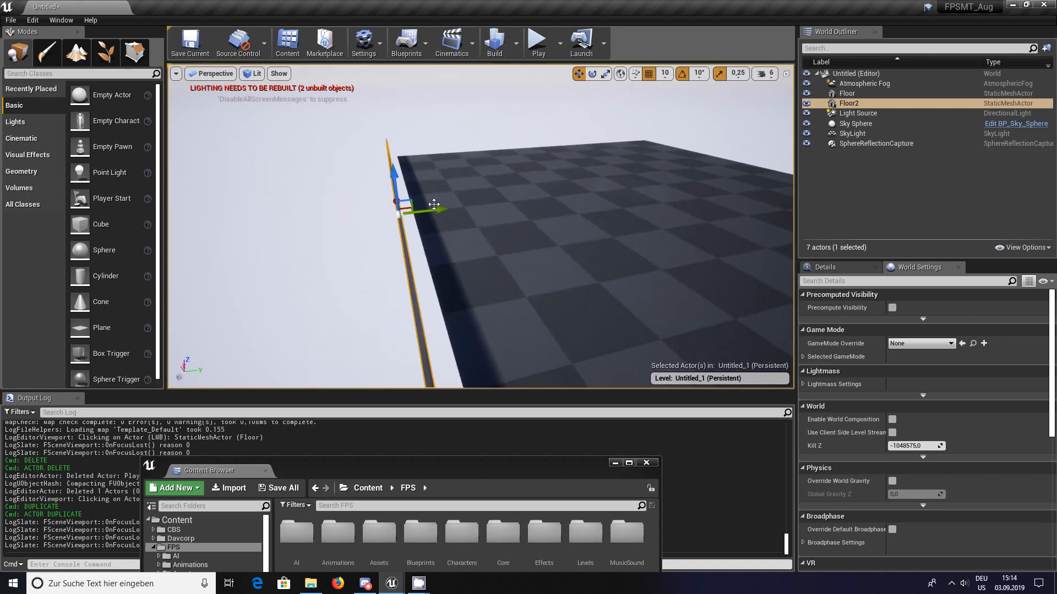
drag(440, 210, 452, 207)
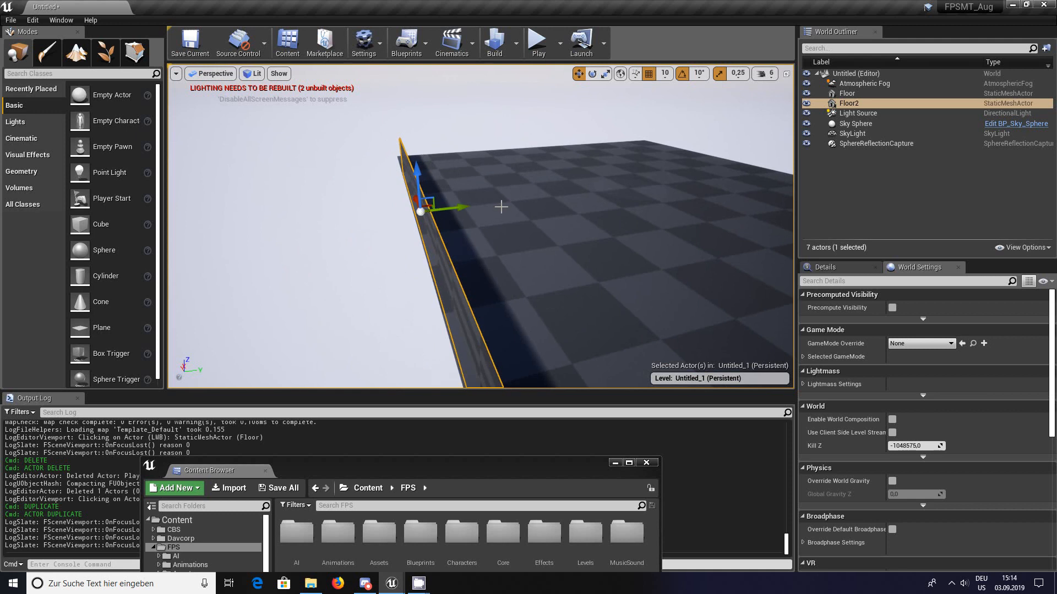
Step: Duplicate the wall and move the copy along the Y axis to the opposite edge of the floor
key(ctrl+w)
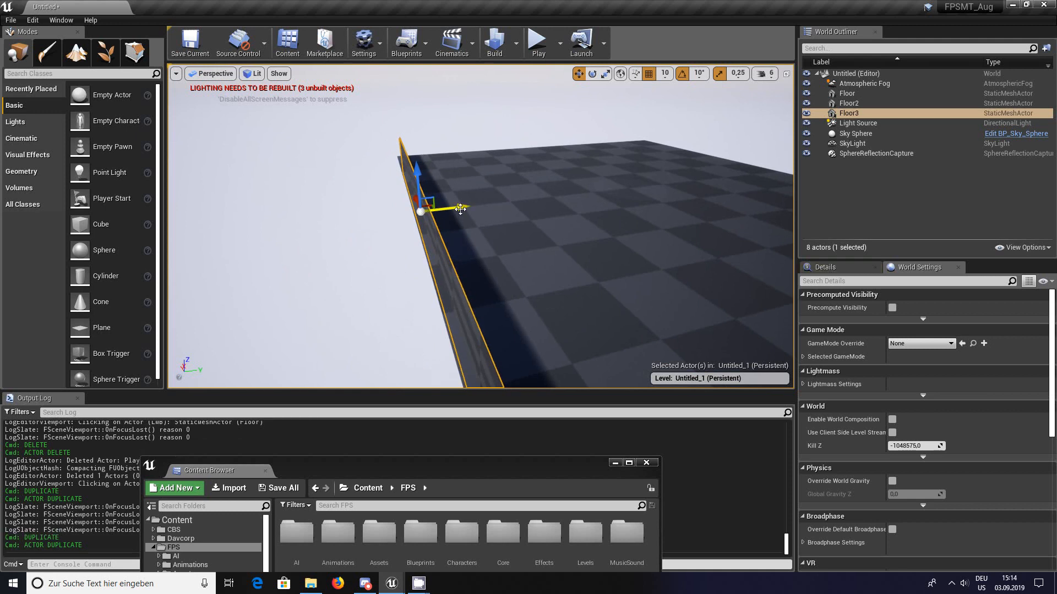
drag(460, 209, 791, 169)
mouse_move(704, 236)
right_down()
mouse_move(680, 236)
mouse_move(831, 237)
mouse_move(698, 239)
right_up()
drag(585, 294, 585, 272)
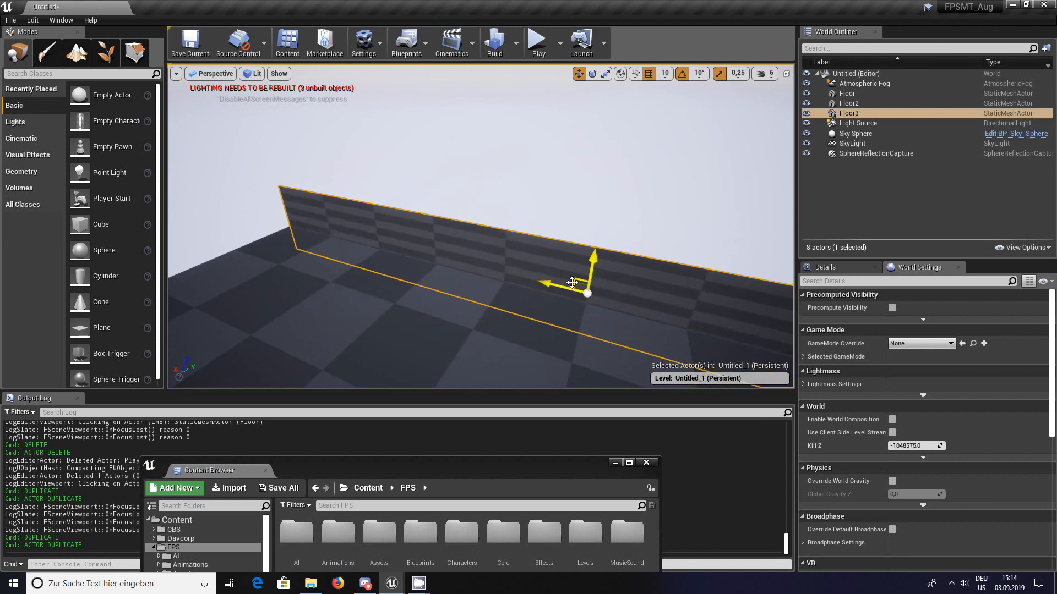
Step: Duplicate the second wall, move the copy along its length toward the floor's corner, and rotate it perpendicular about the vertical axis
key(ctrl+w)
drag(569, 286, 355, 252)
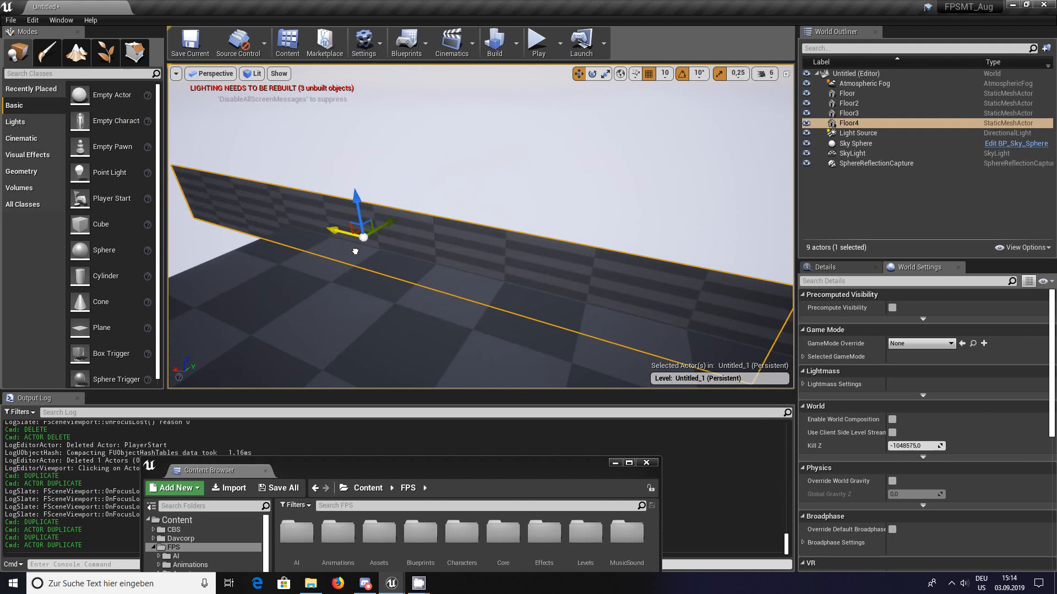
click(592, 73)
mouse_move(352, 269)
mouse_down()
mouse_move(308, 272)
mouse_move(302, 287)
mouse_move(287, 278)
mouse_move(345, 280)
mouse_up()
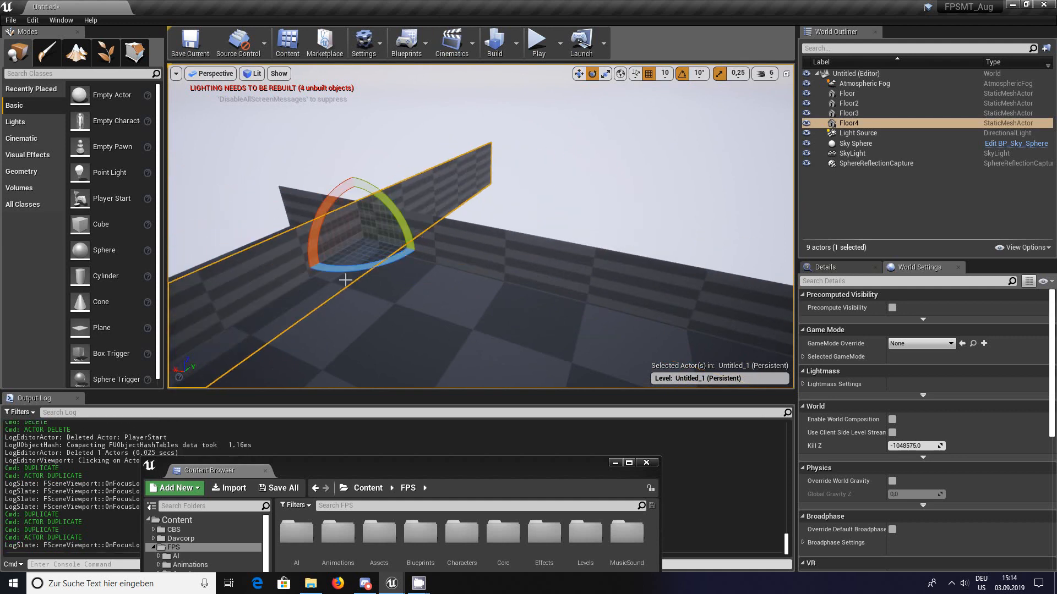
Step: Move the rotated wall along the Y axis and position it at the floor's end so it meets the side walls
click(579, 73)
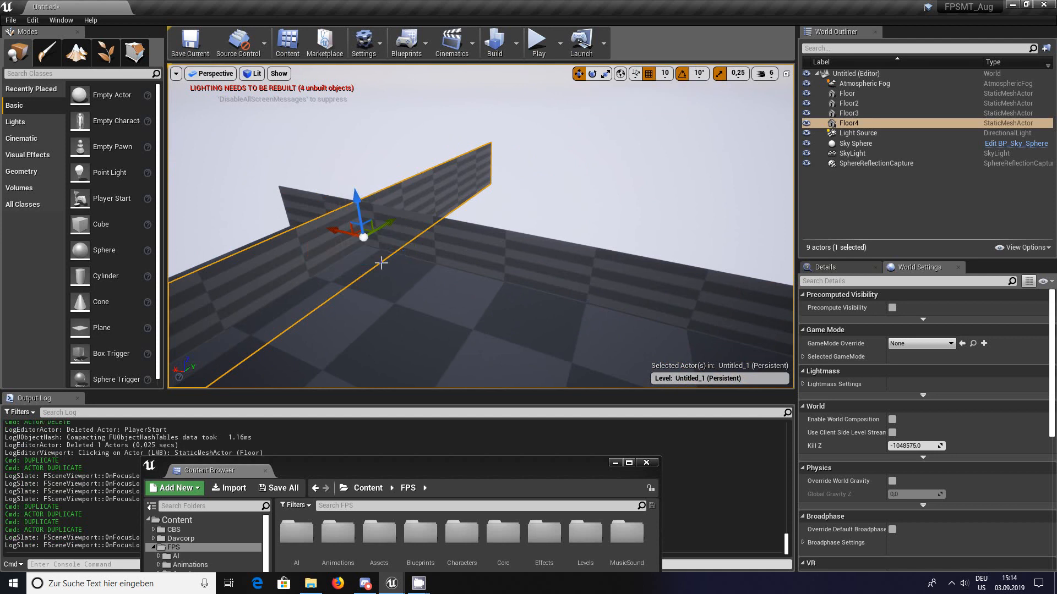
drag(382, 231, 2, 576)
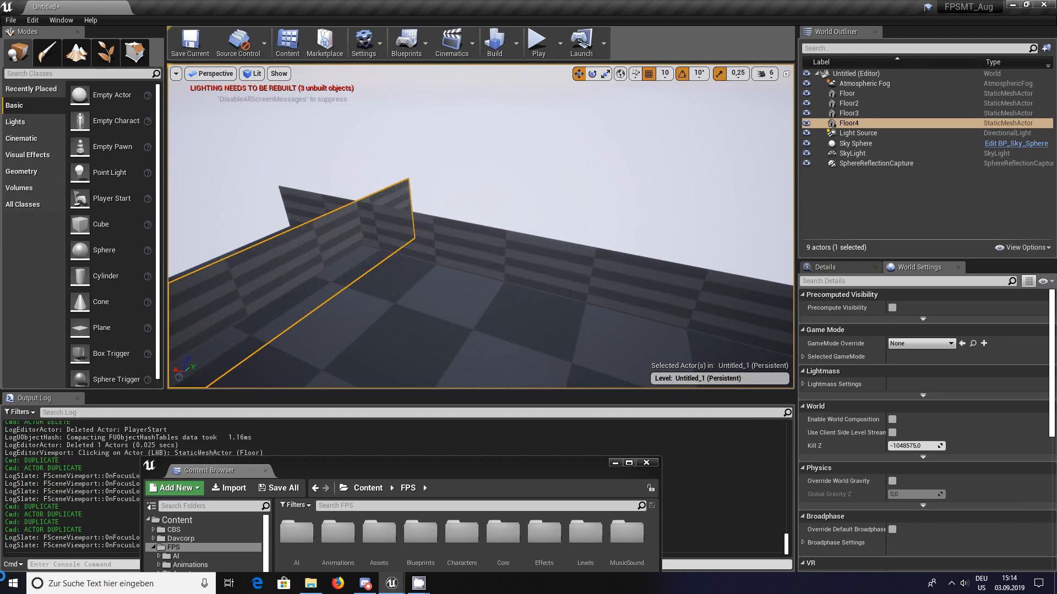
key(f)
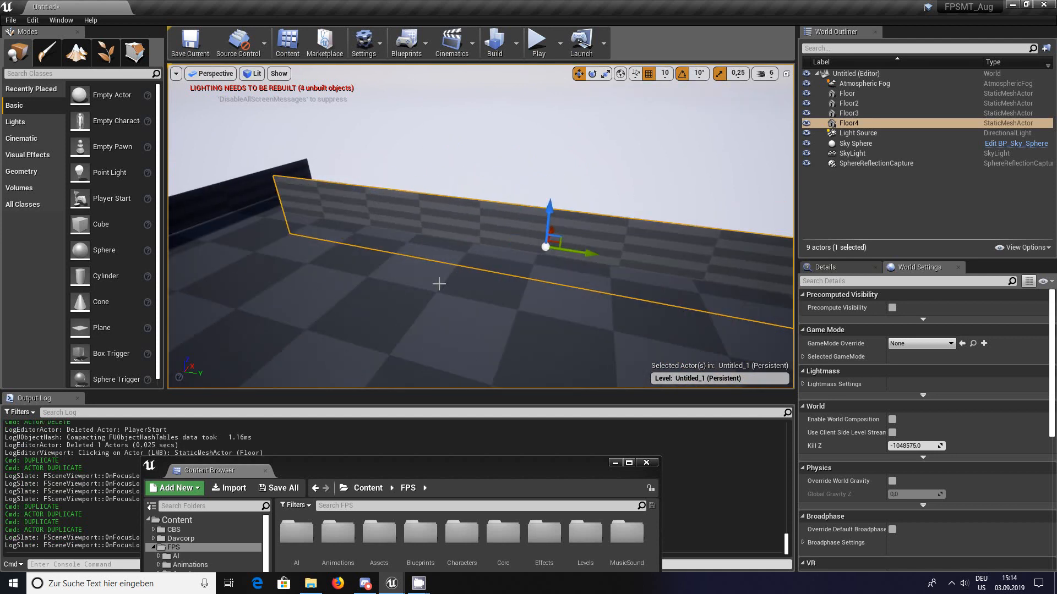
drag(579, 253, 502, 188)
right_drag(500, 269, 431, 264)
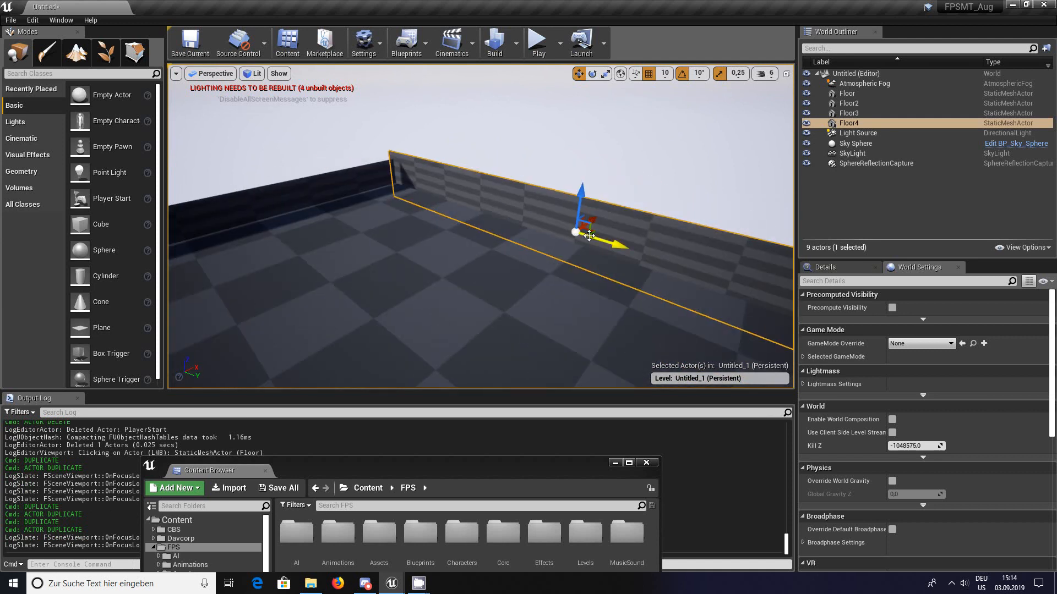
drag(609, 244, 617, 246)
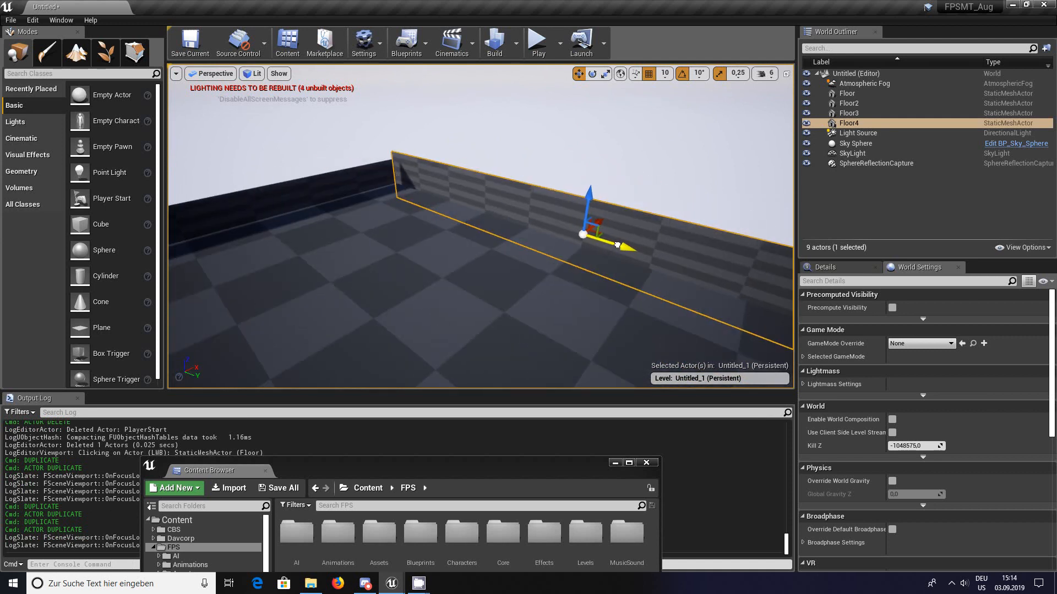
right_drag(610, 268, 677, 270)
right_drag(439, 260, 428, 256)
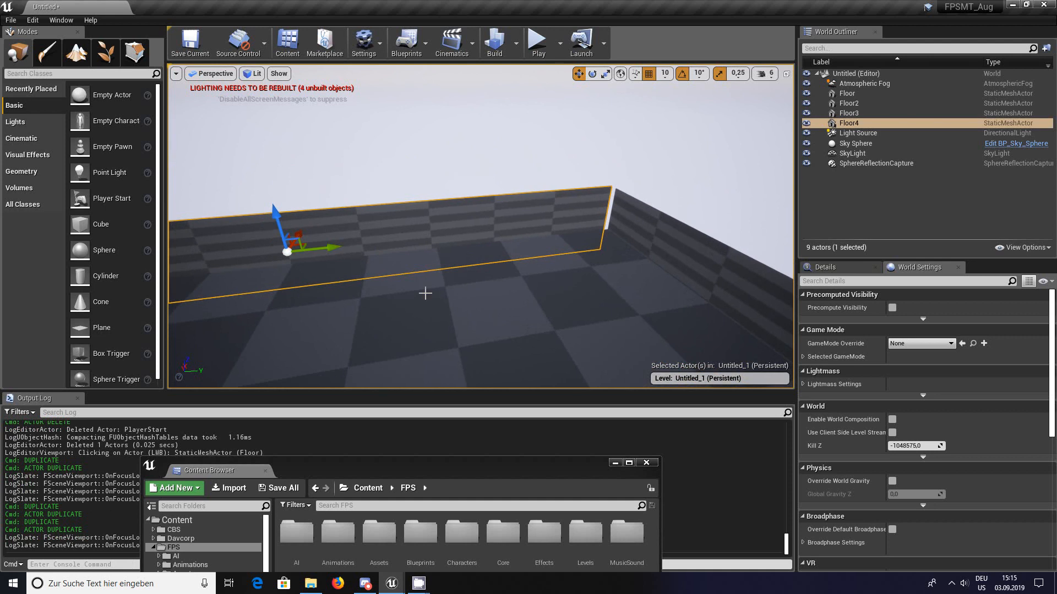
Step: Move the adjoining side wall along the Y axis to close the gap at the corner
right_drag(425, 293, 653, 238)
click(696, 299)
right_drag(696, 299, 610, 239)
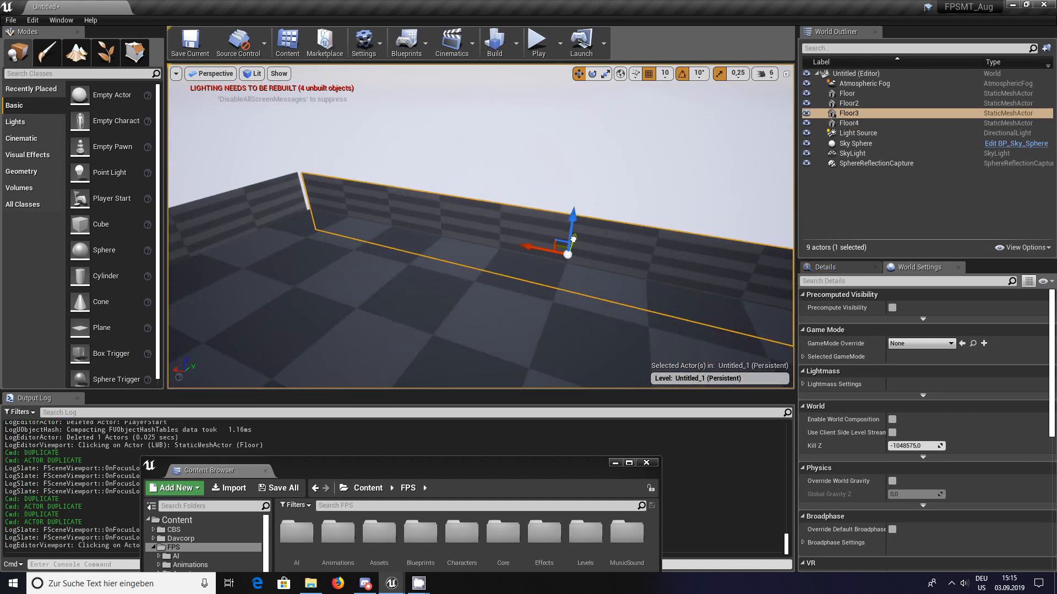
drag(573, 239, 554, 284)
right_drag(479, 286, 332, 246)
Step: Duplicate the end wall and move the copy along the X axis to the opposite end of the floor
click(469, 194)
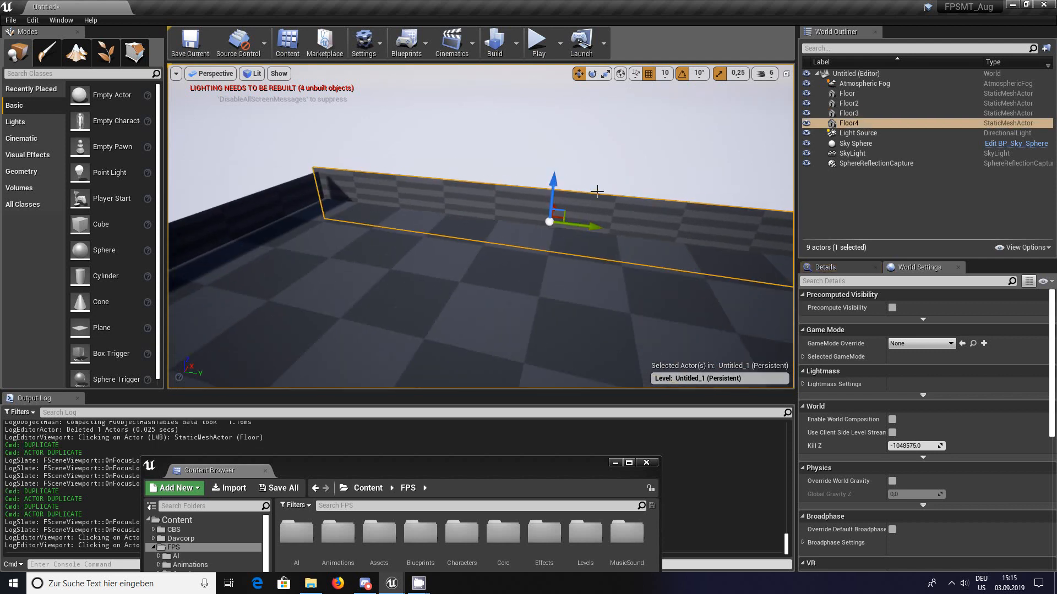
right_drag(621, 174, 552, 120)
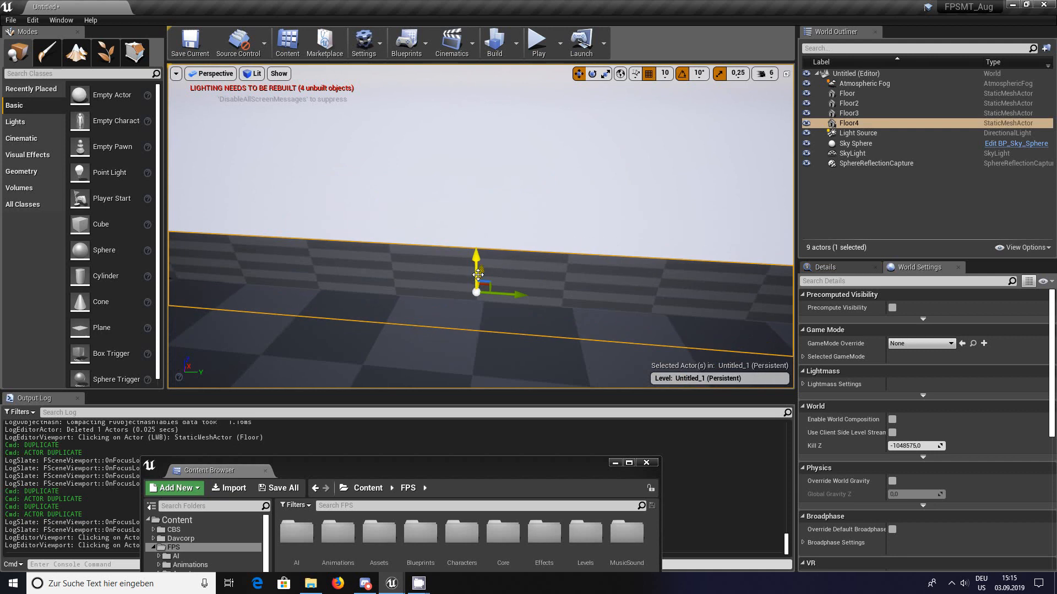
mouse_move(478, 274)
mouse_down()
mouse_move(461, 304)
mouse_move(477, 286)
mouse_up()
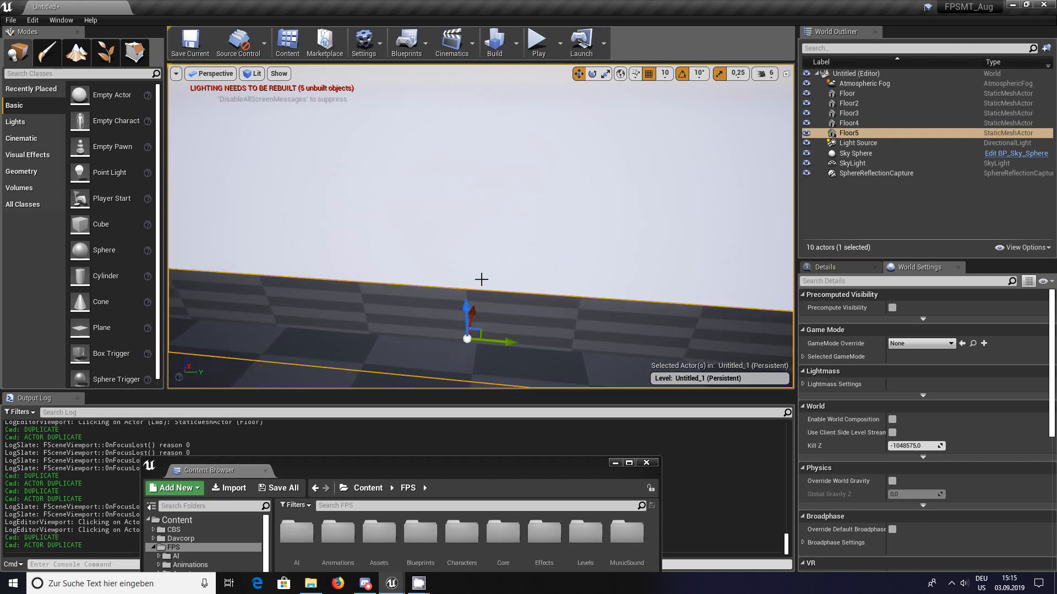
right_drag(543, 264, 687, 254)
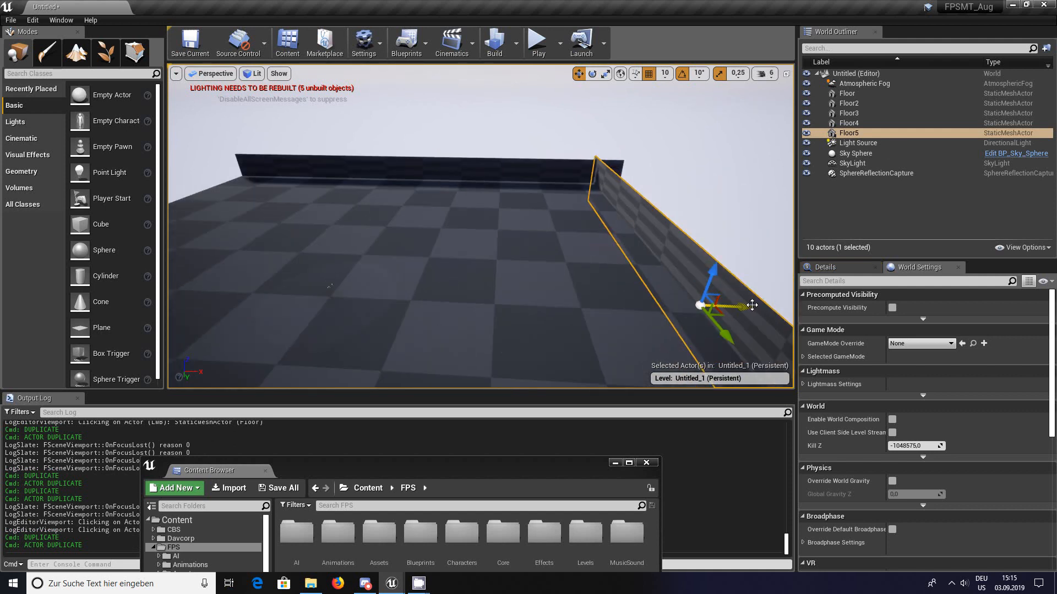
drag(752, 305, 157, 293)
right_drag(283, 252, 459, 298)
Step: Place the SM_Tower_01 mesh from the FPS/Assets/Tower folder on the far part of the floor
drag(427, 478, 417, 223)
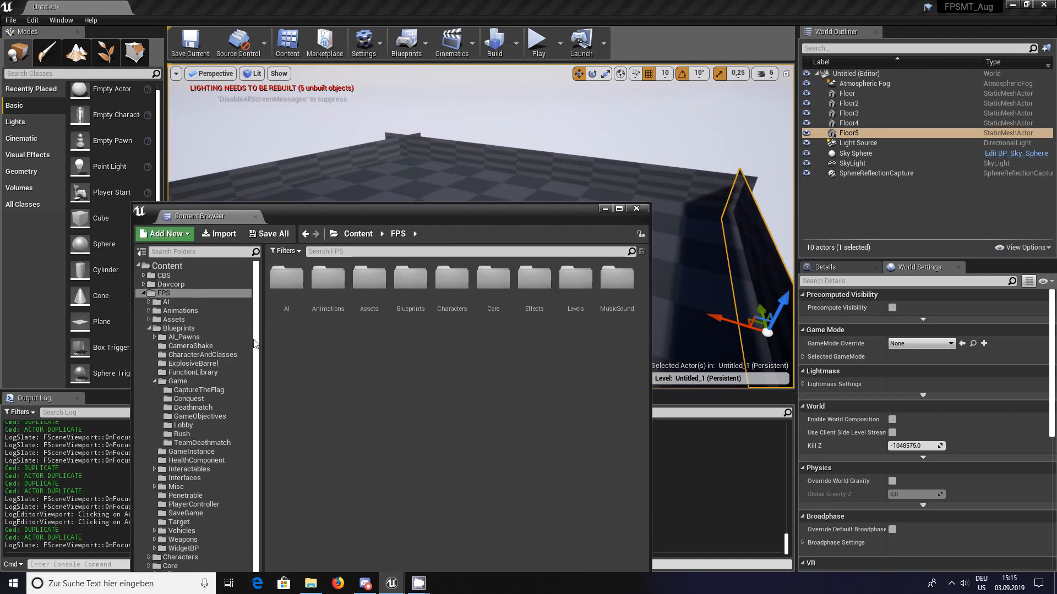
click(148, 319)
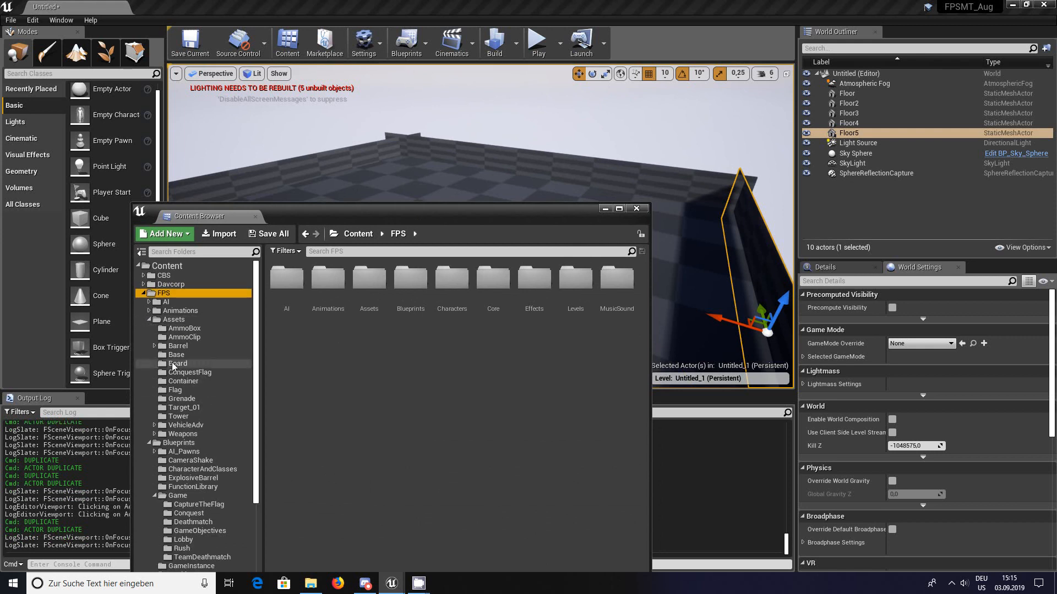
click(171, 418)
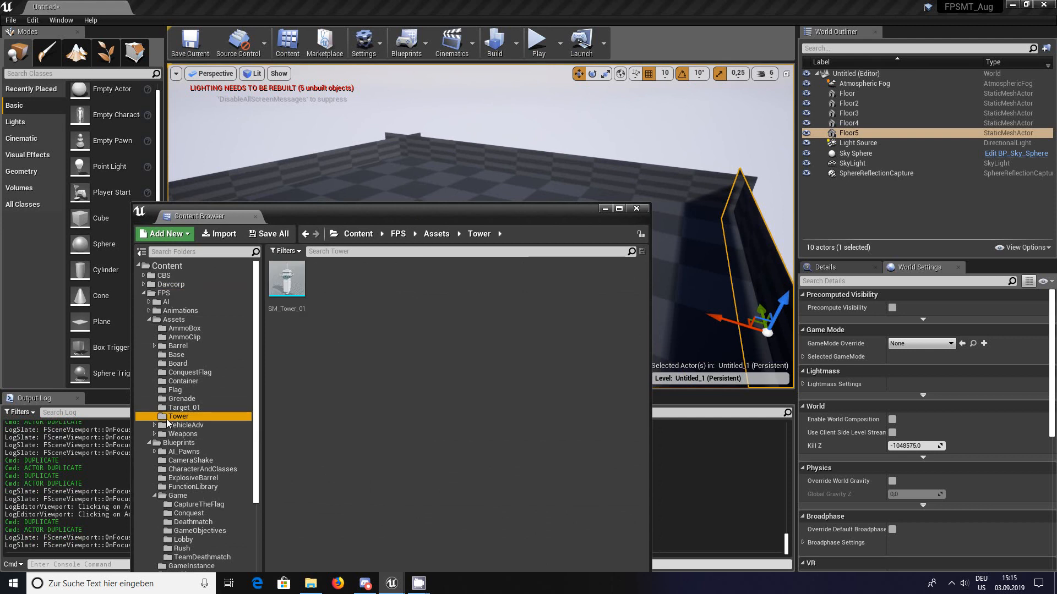
drag(282, 308, 412, 187)
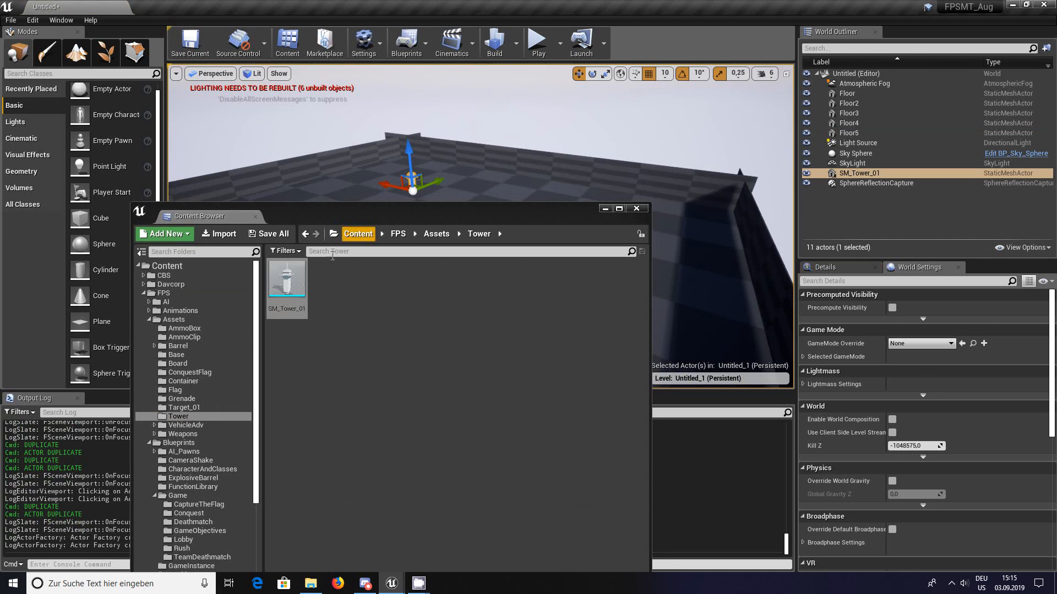
Step: Place three SM_Container meshes from the Assets/Container folder at different spots on the floor
click(192, 385)
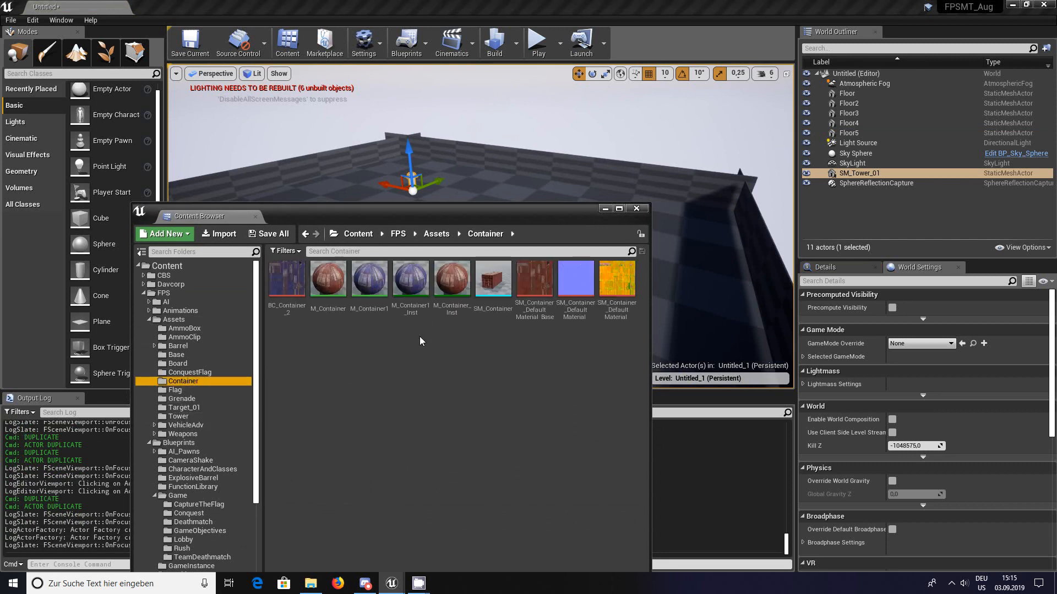
drag(493, 282, 527, 193)
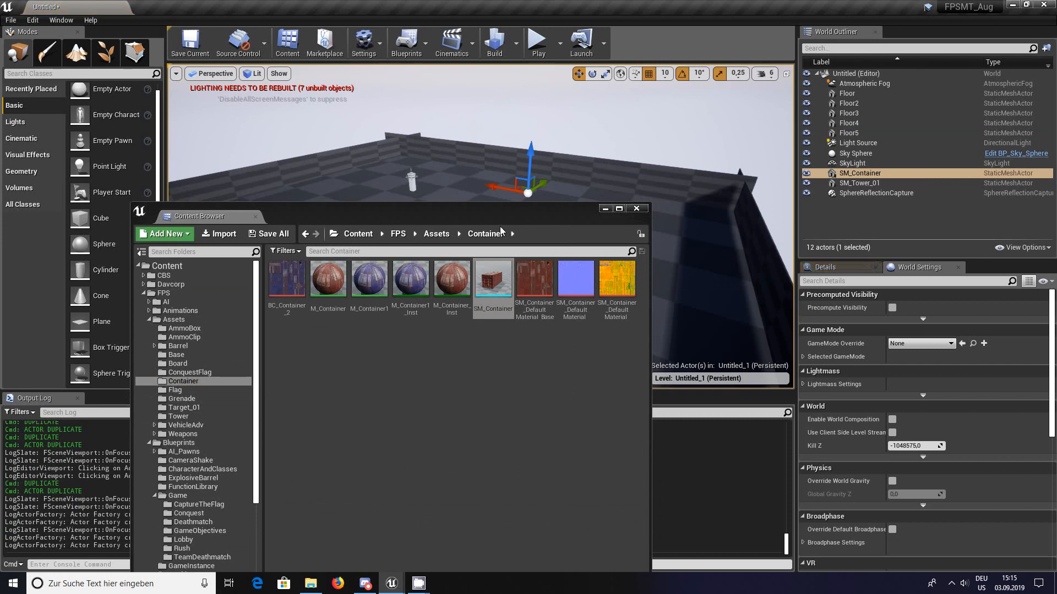
drag(500, 225, 496, 375)
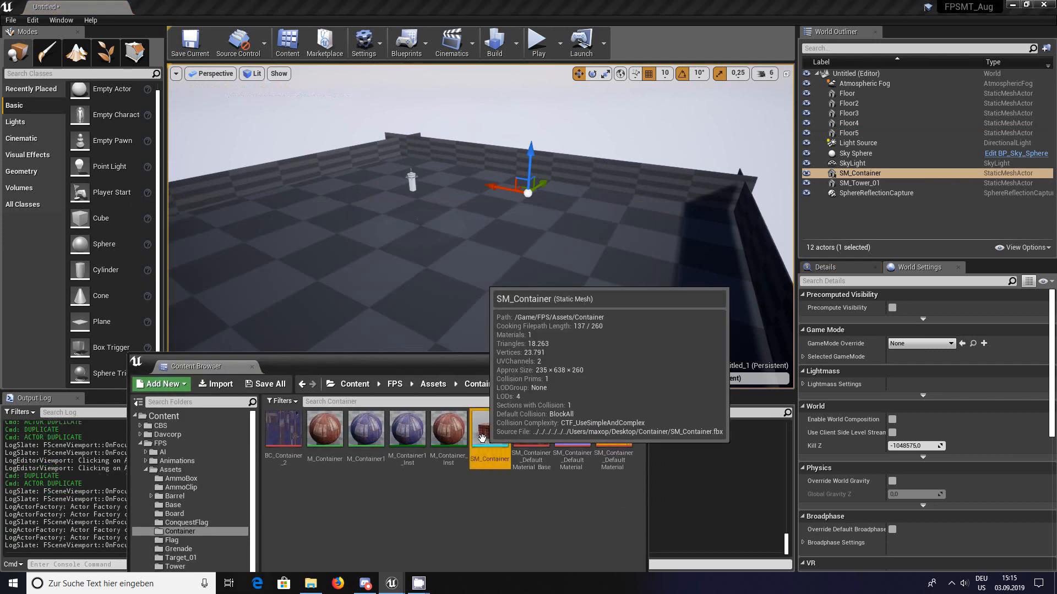
drag(490, 430, 258, 236)
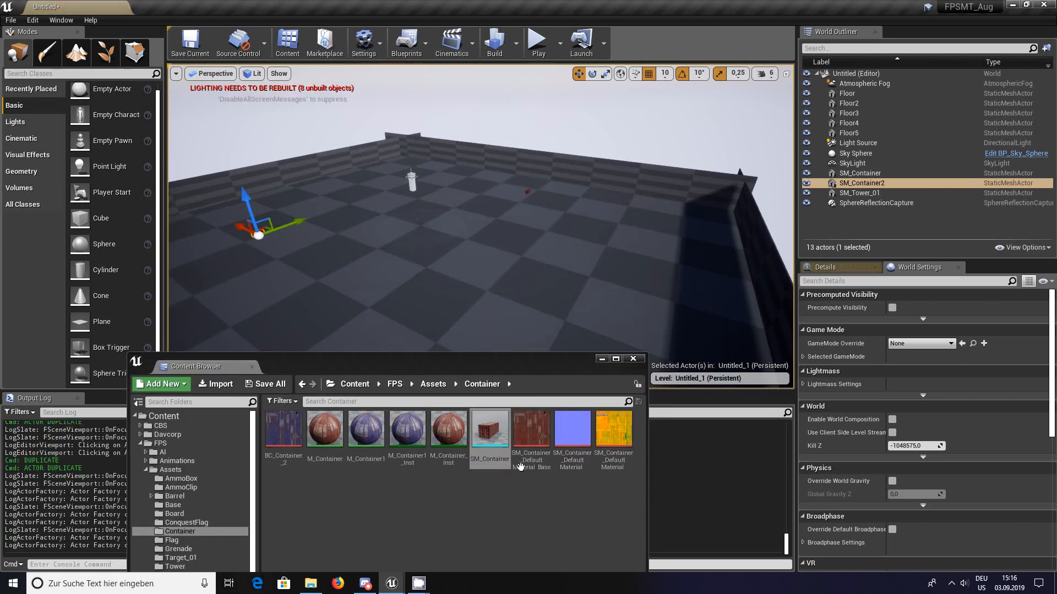
drag(492, 438, 443, 252)
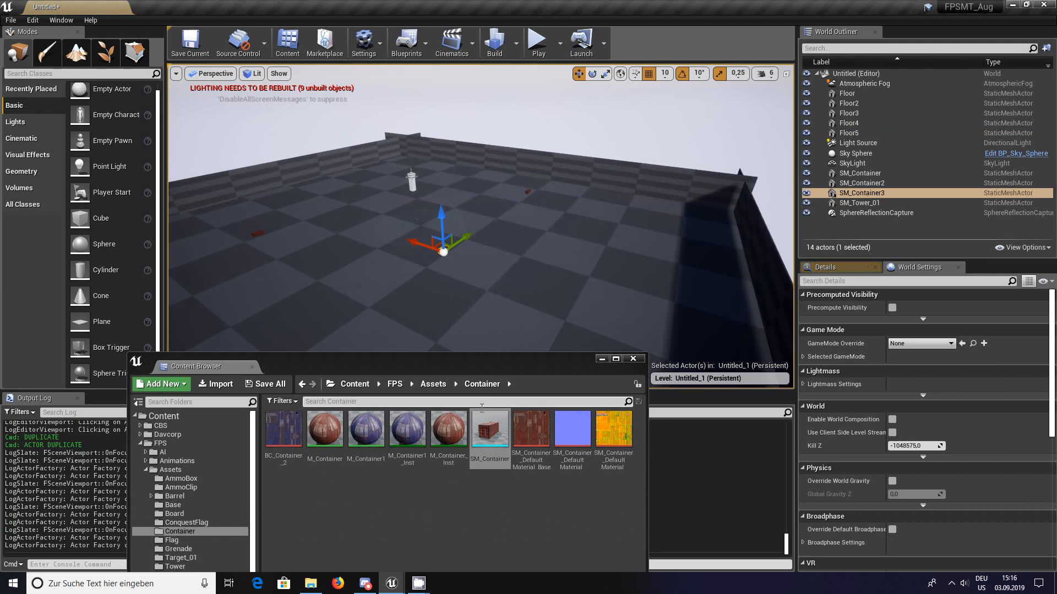
drag(507, 360, 579, 420)
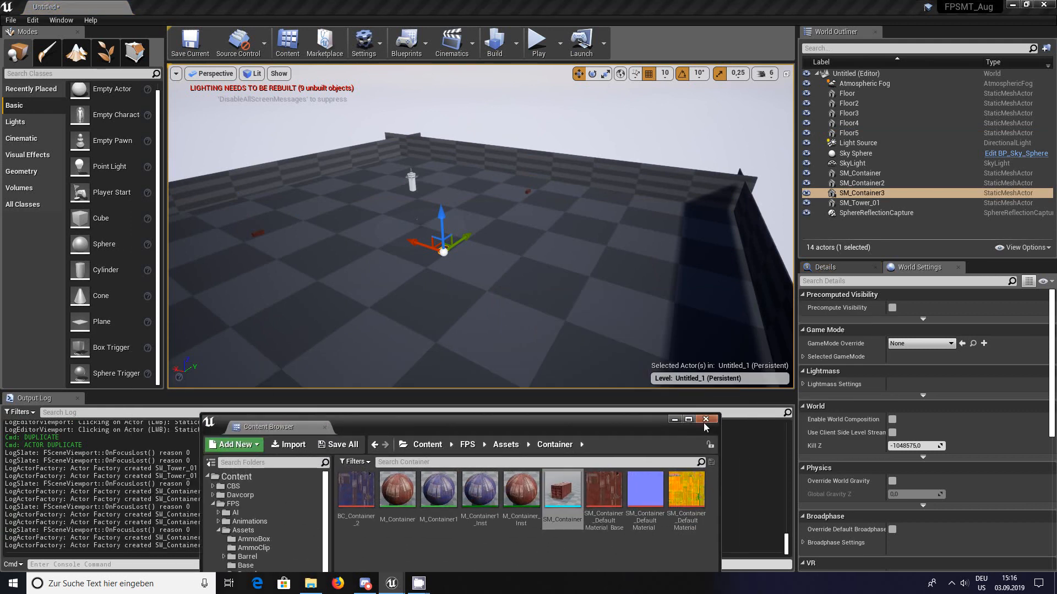
Step: Search the content folders for "pla" and open the PlayerSpawn folder
drag(526, 422, 483, 220)
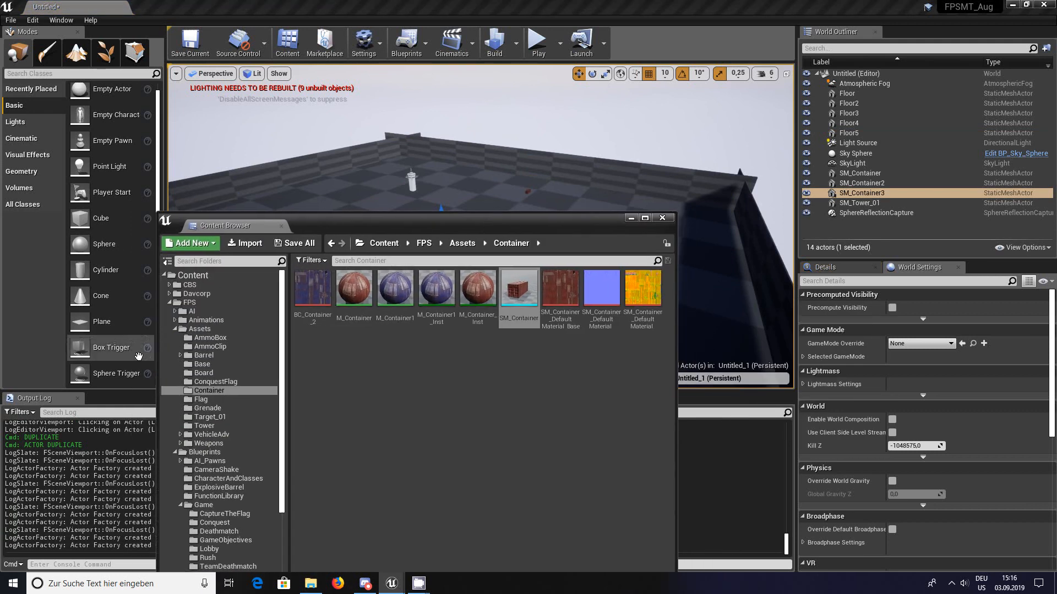
click(175, 329)
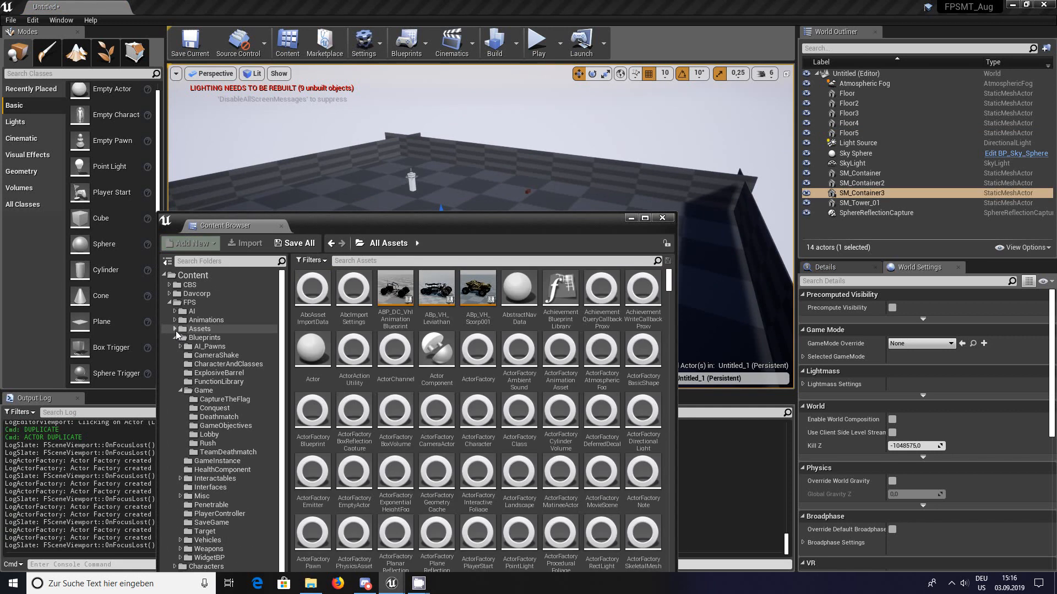
click(175, 338)
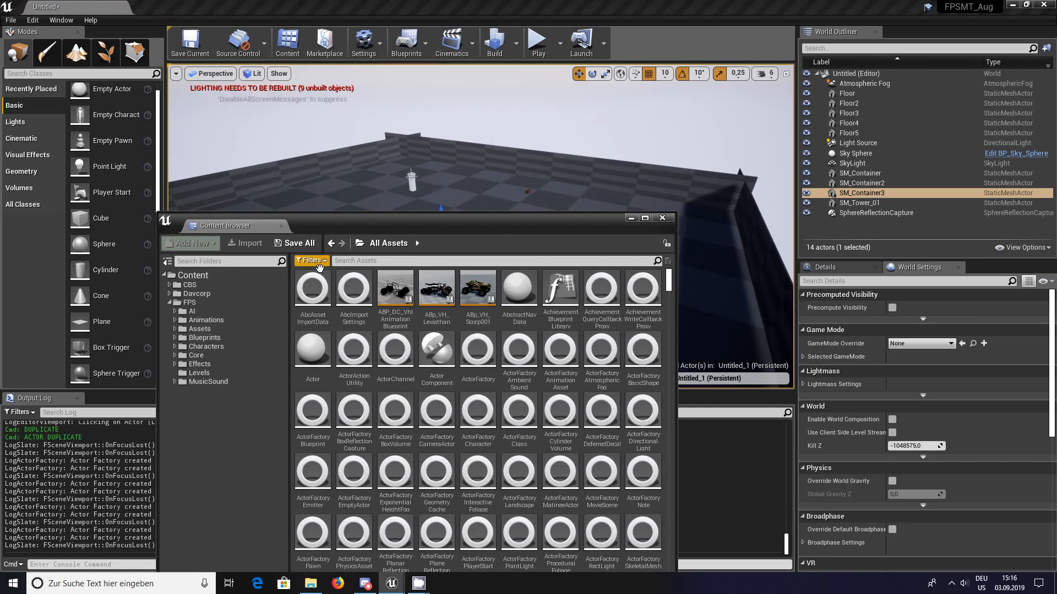
click(231, 261)
text(pla)
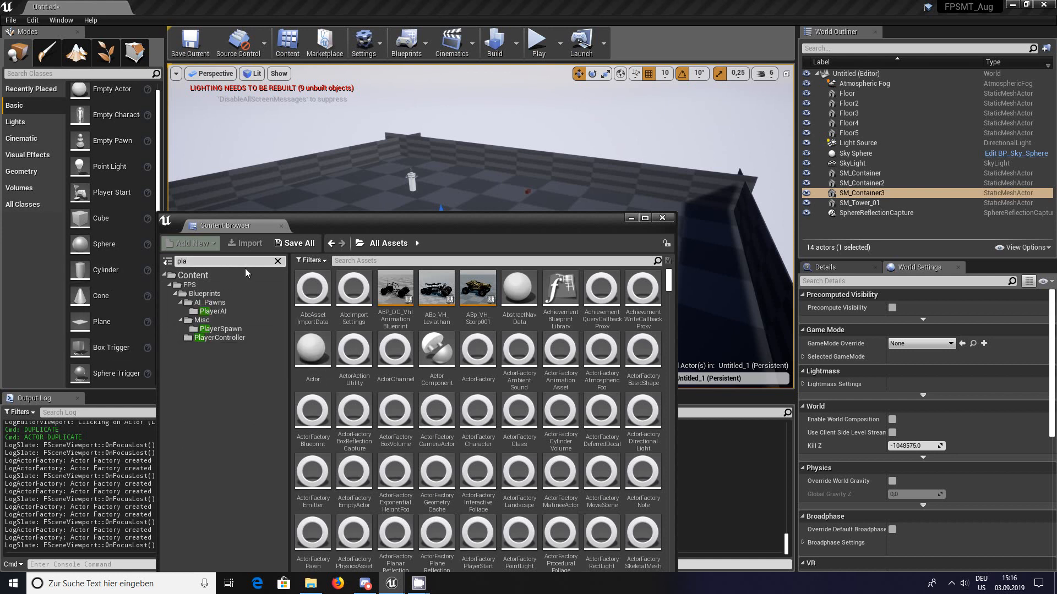
click(203, 330)
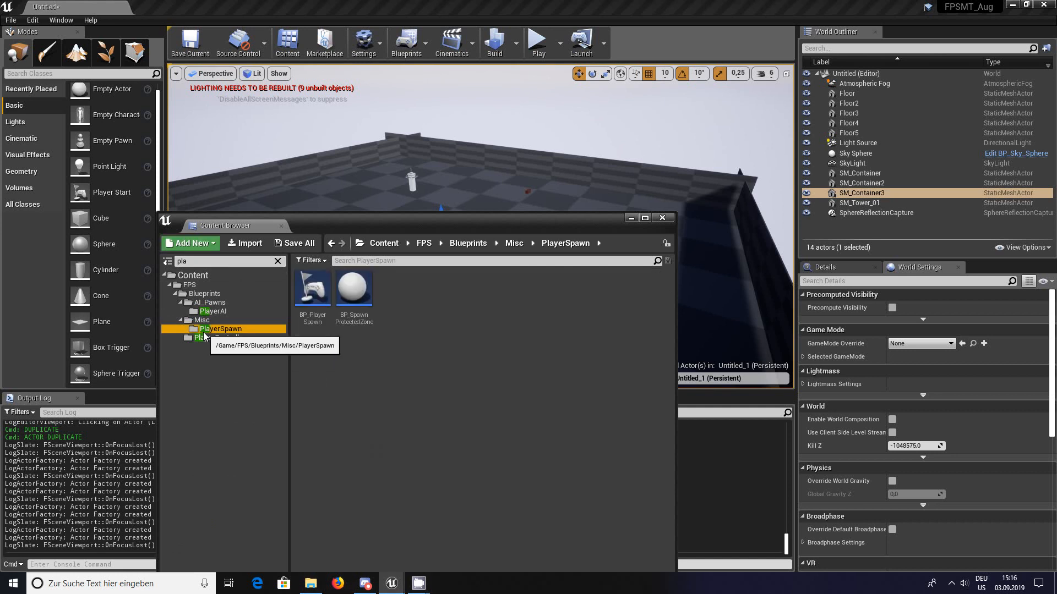
Step: Place BP_SpawnProtectedZone on the floor near the tower and raise it along the Z axis
drag(468, 218, 500, 382)
drag(384, 453, 347, 225)
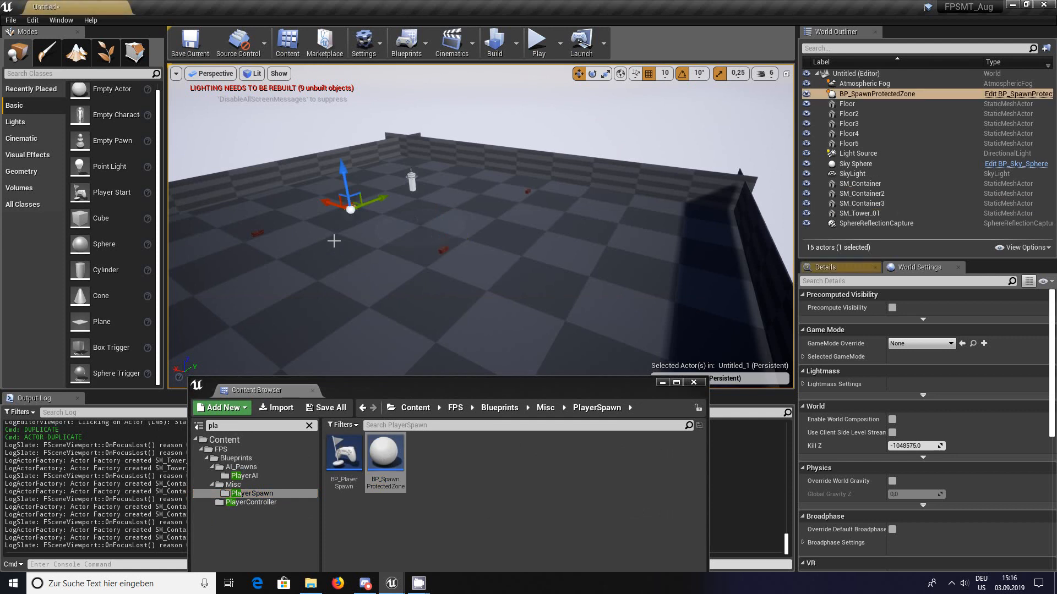
scroll(333, 242, up, 5)
scroll(330, 236, up, 1)
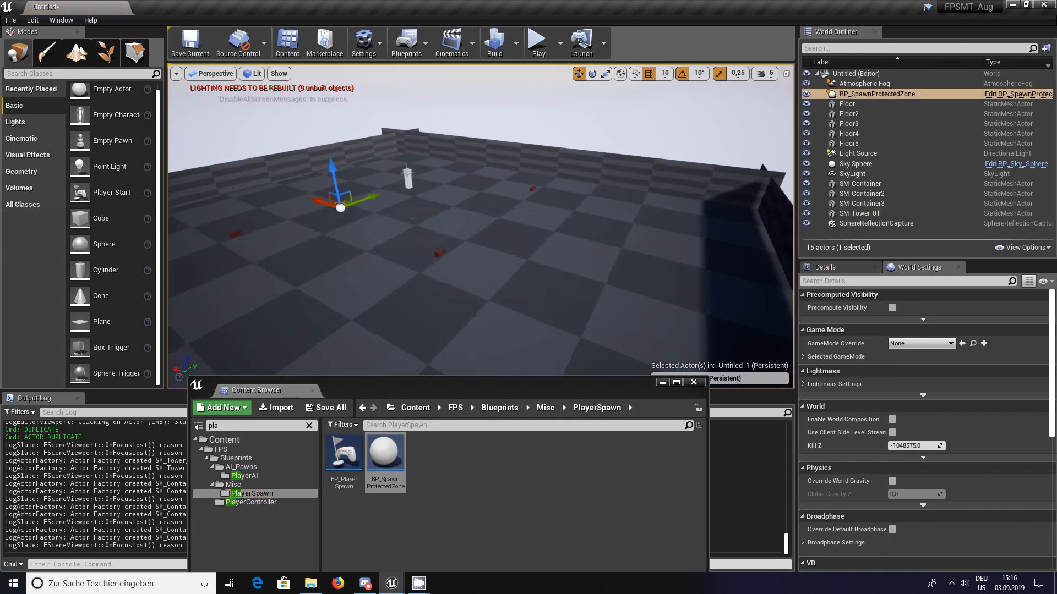
right_drag(331, 236, 242, 258)
key(w)
key(w)
mouse_move(417, 173)
right_down()
mouse_move(409, 217)
mouse_move(417, 187)
right_up()
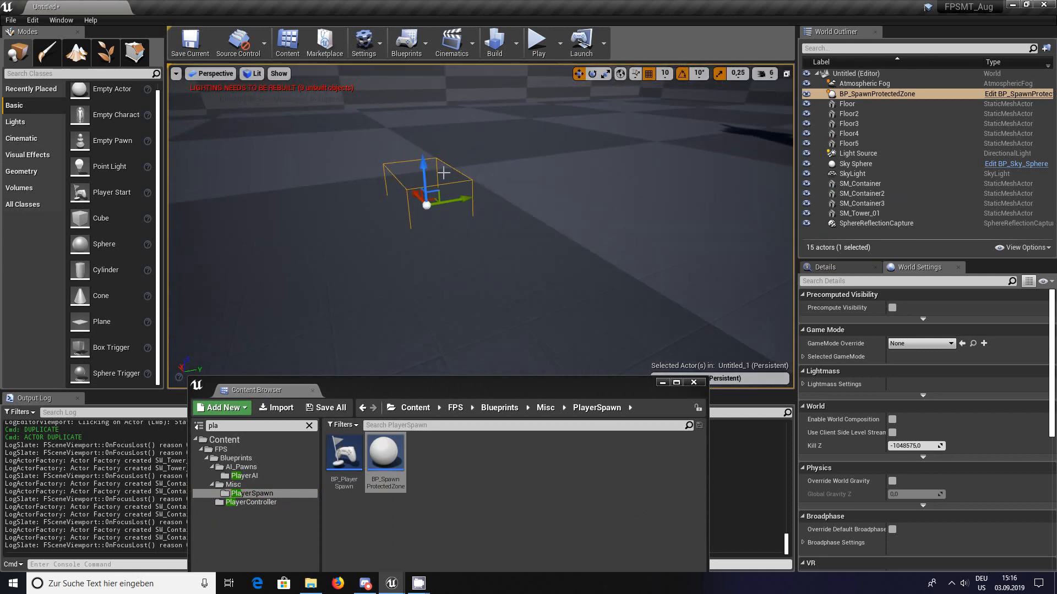
drag(425, 171, 422, 140)
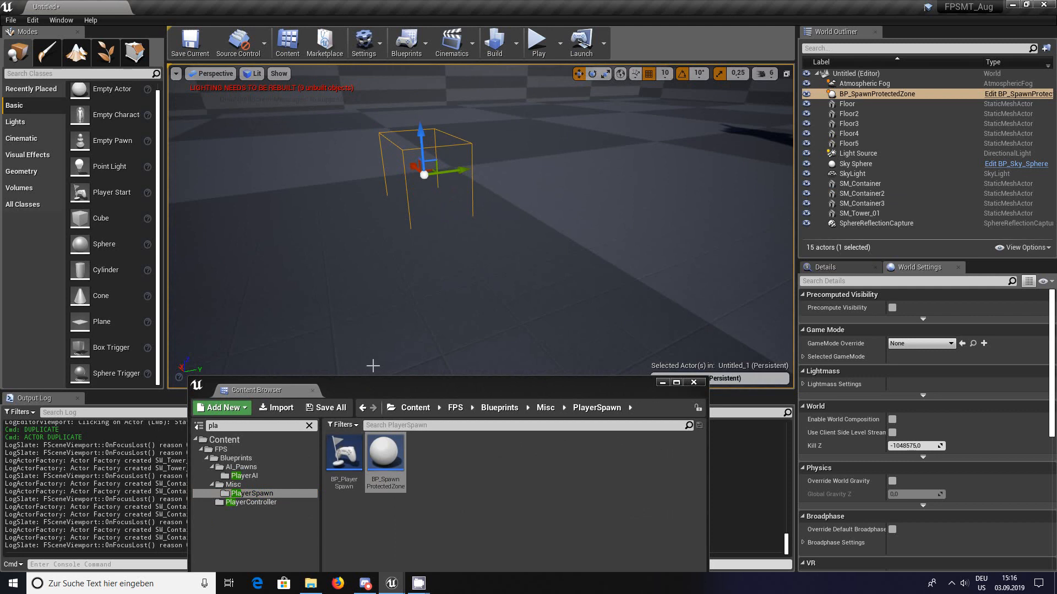
Step: Place a BP_PlayerSpawn inside the spawn protected zone and raise it until its capsule clears the floor
drag(344, 453, 415, 198)
right_drag(408, 250, 414, 181)
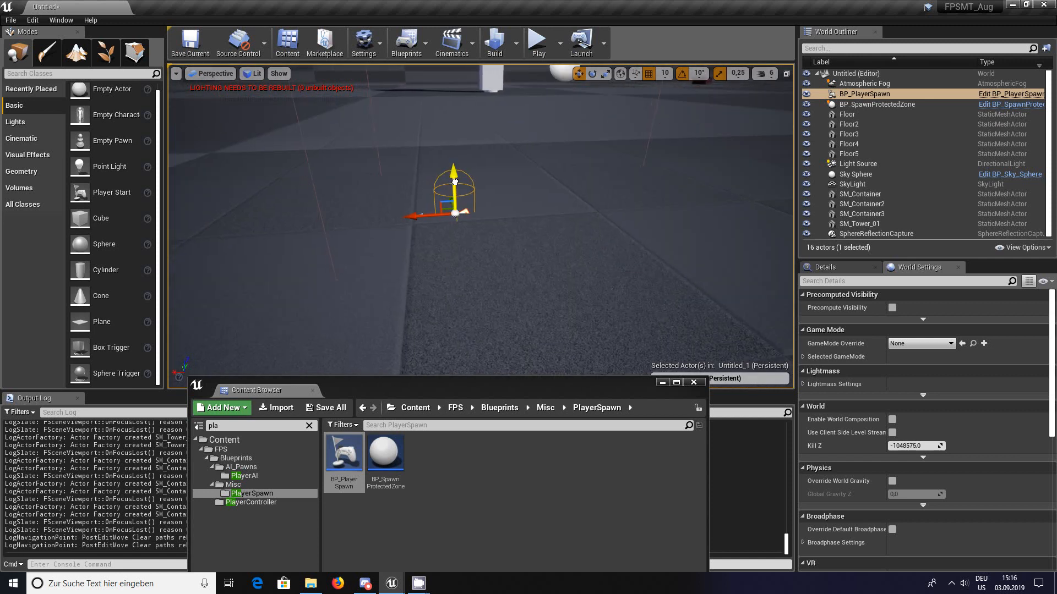
drag(455, 182, 463, 127)
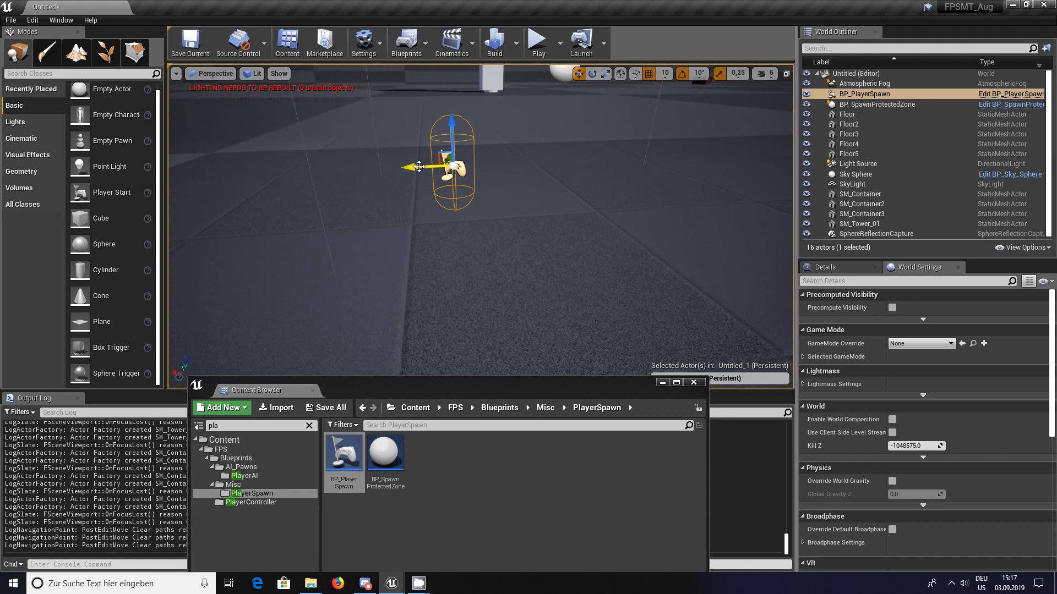
Step: Duplicate the player spawn along the X axis into a row of three, and make one further copy at the row's end
key(ctrl+w)
drag(419, 166, 588, 163)
key(ctrl+w)
key(ctrl+w)
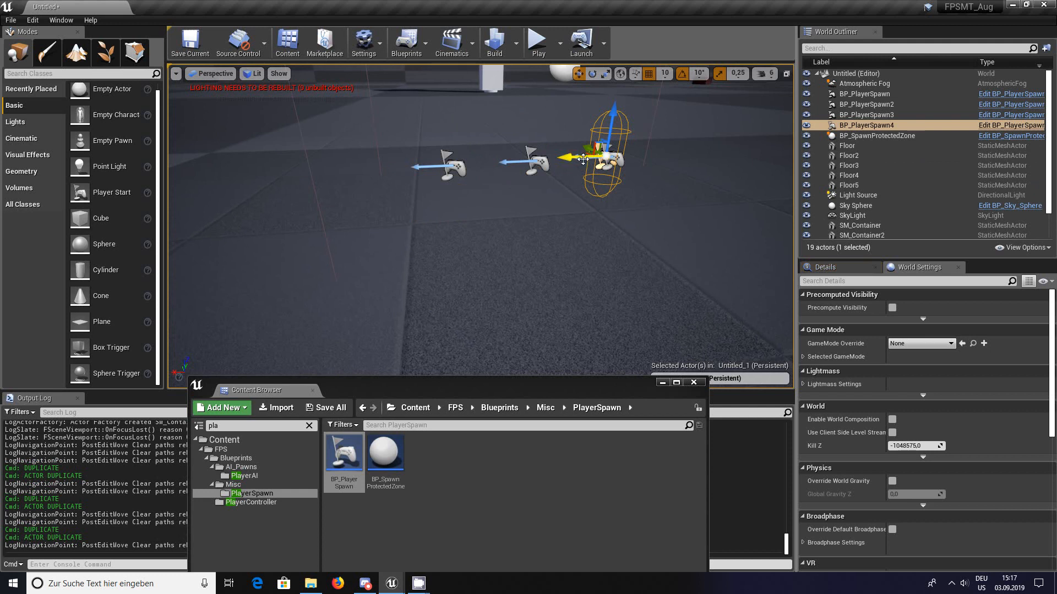
Step: Move the fourth player spawn sideways along the Y axis and duplicate it along the X axis into a second row of three
key(a)
right_drag(553, 214, 633, 221)
key(a)
right_drag(438, 193, 438, 192)
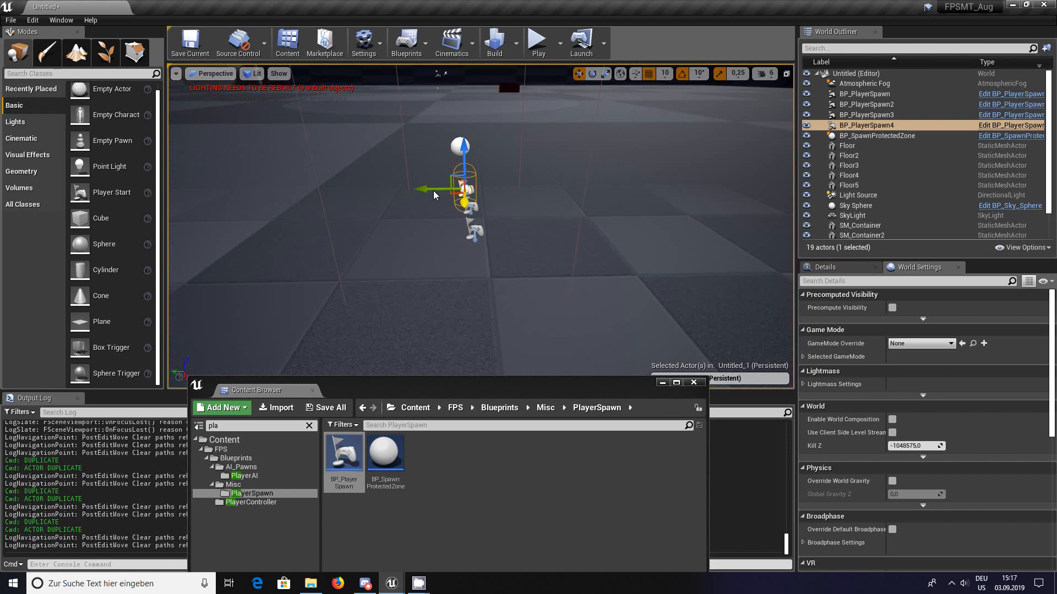
drag(434, 196, 391, 270)
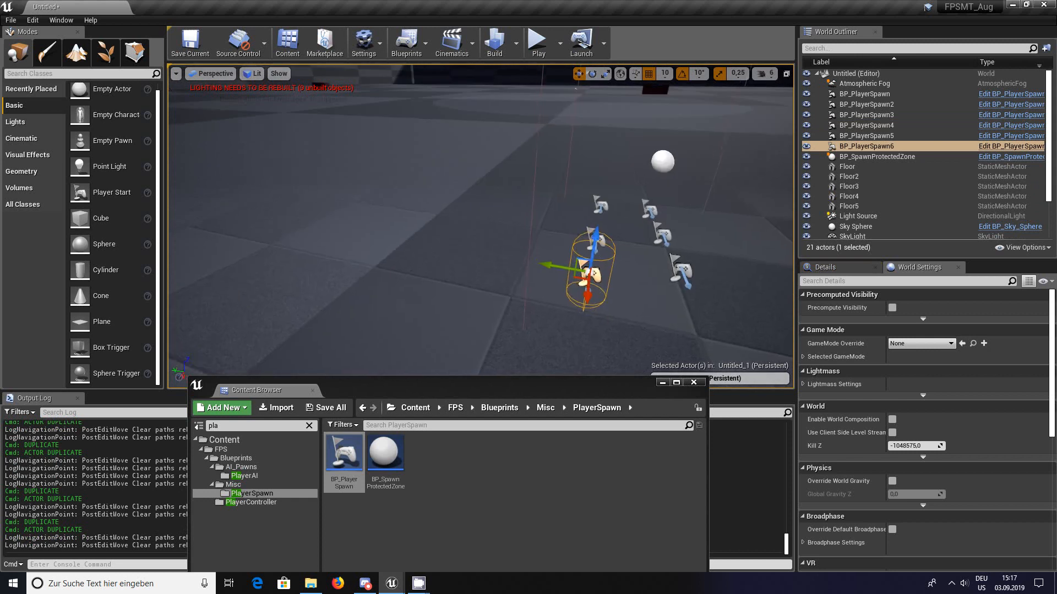
Step: Duplicate the sixth player spawn and move the copy along the Y axis to the opposite side of the tower
drag(583, 287, 437, 281)
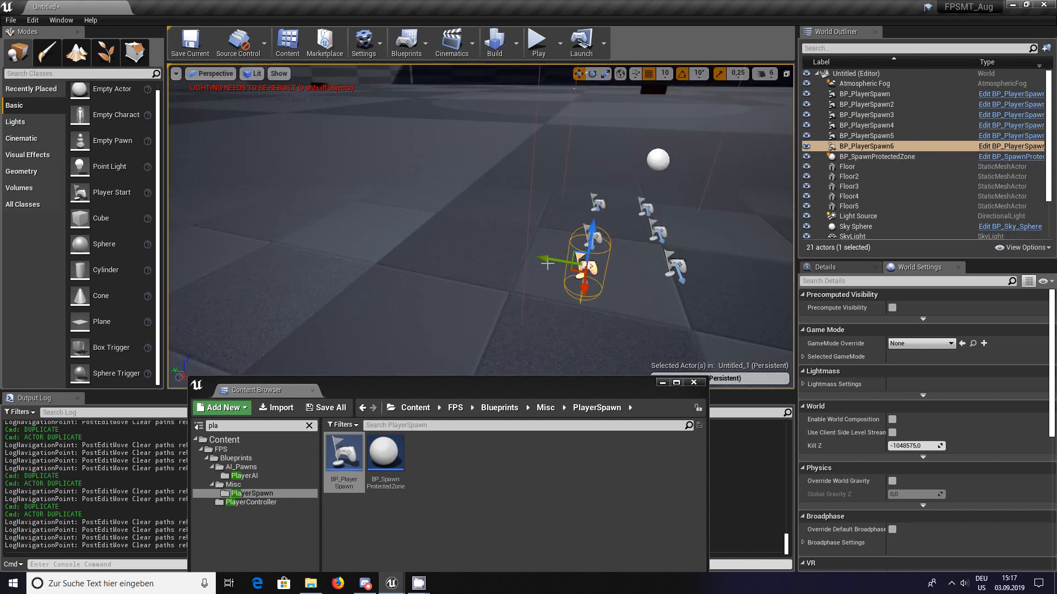
alt+drag(547, 263, 262, 193)
key(s)
right_drag(263, 194, 231, 148)
key(w)
mouse_move(376, 192)
right_down()
mouse_move(380, 248)
mouse_move(376, 192)
right_up()
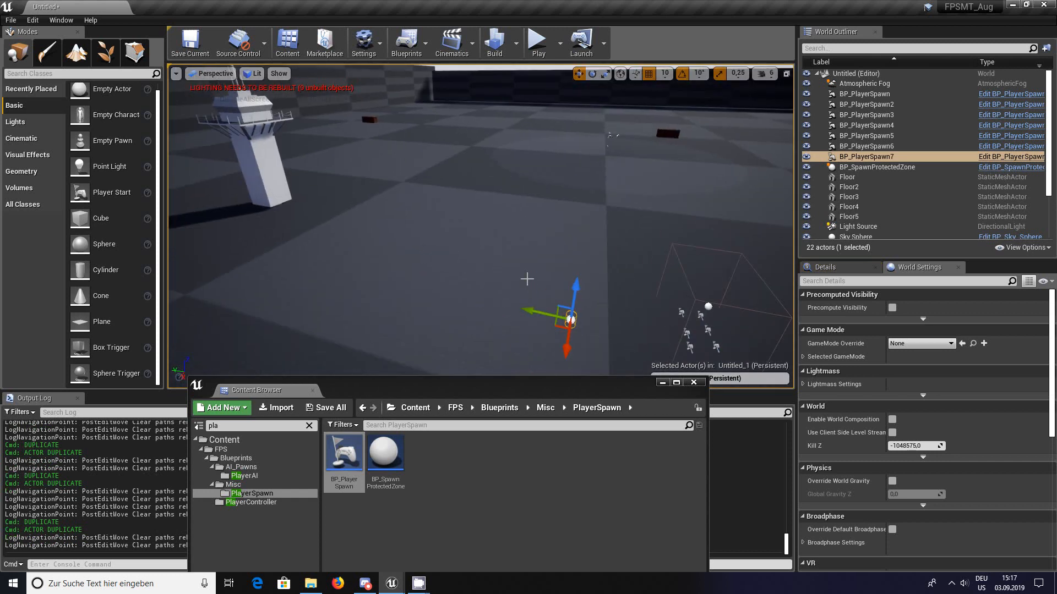
drag(544, 314, 173, 116)
right_drag(248, 165, 337, 165)
key(w)
key(s)
drag(428, 269, 180, 177)
Step: Place a second BP_SpawnProtectedZone around the relocated player spawn and raise it along the Z axis
click(386, 454)
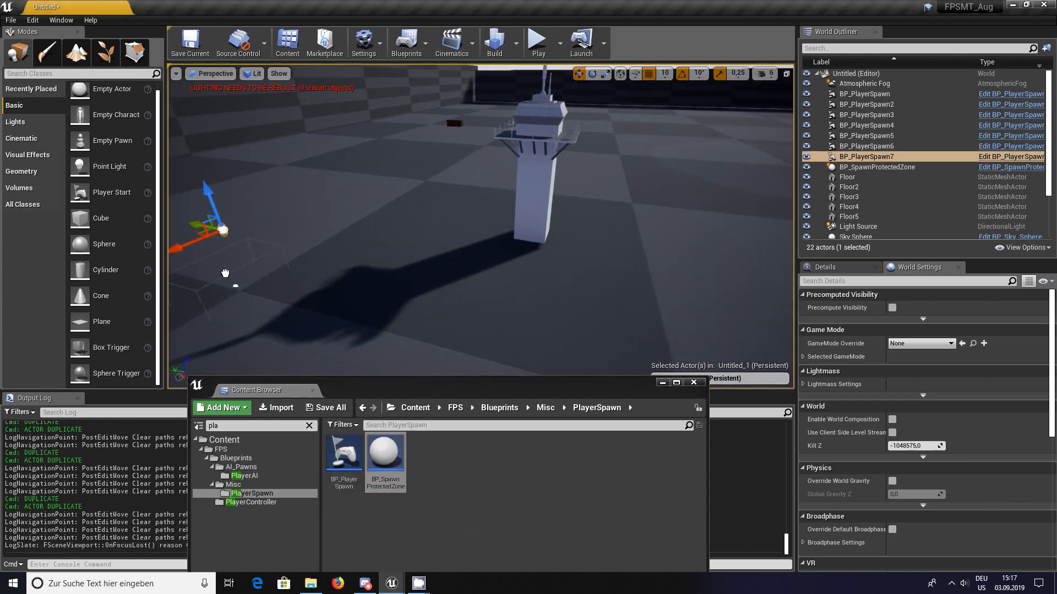
drag(228, 234, 213, 182)
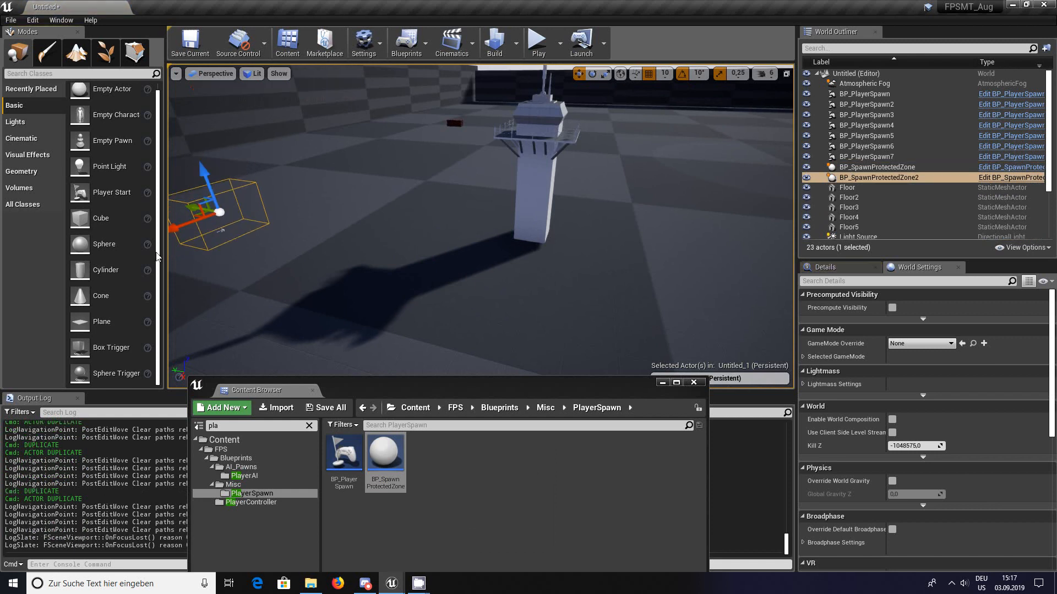
right_drag(211, 271, 211, 271)
key(w)
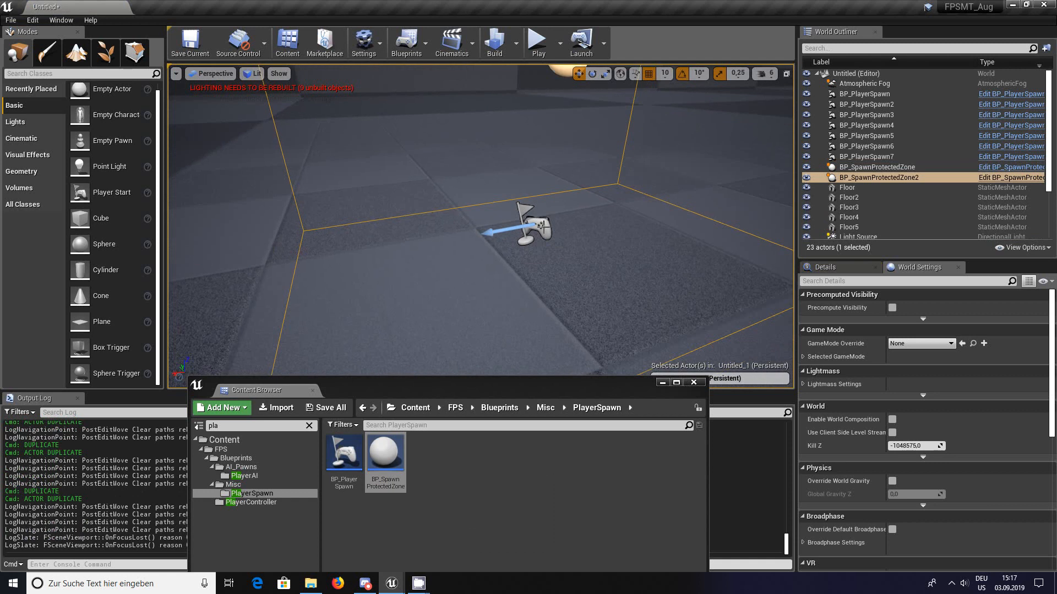
Step: Enable the Team option on the player spawn inside the second spawn protected zone
click(541, 226)
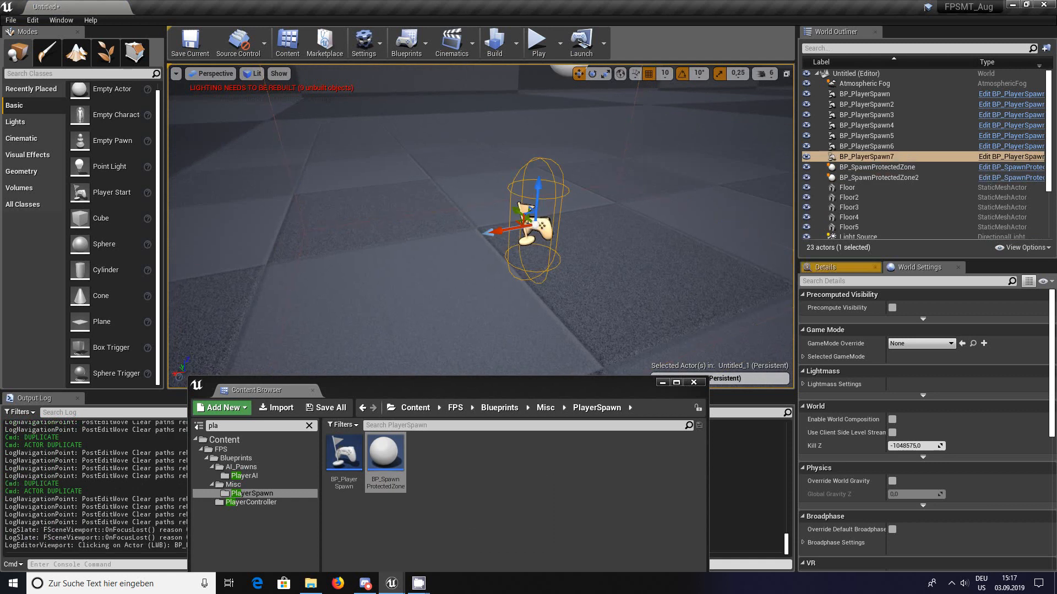
click(537, 190)
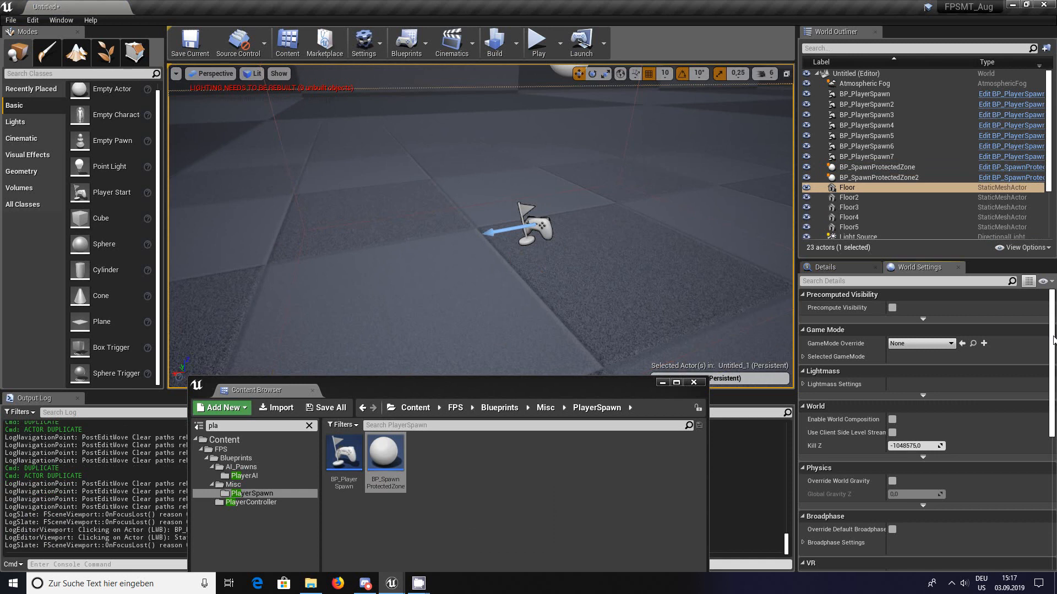
click(856, 267)
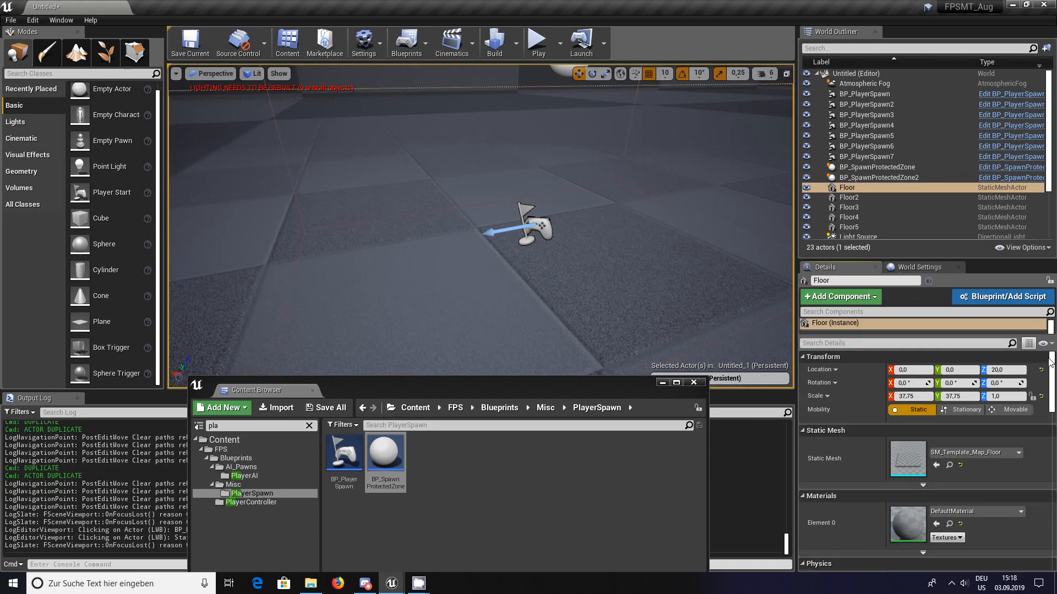
click(536, 228)
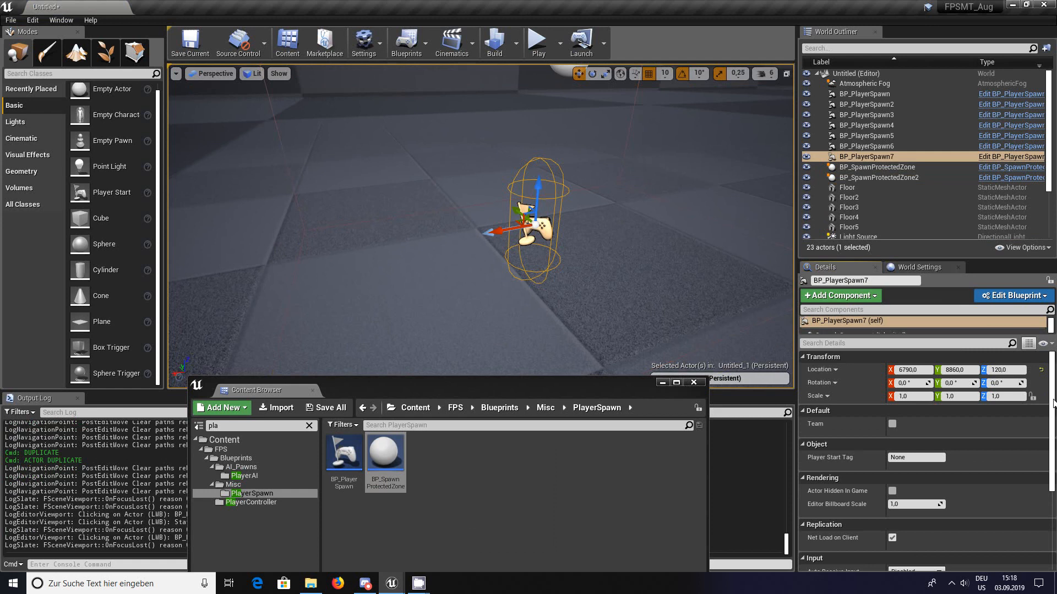
scroll(1053, 404, down, 3)
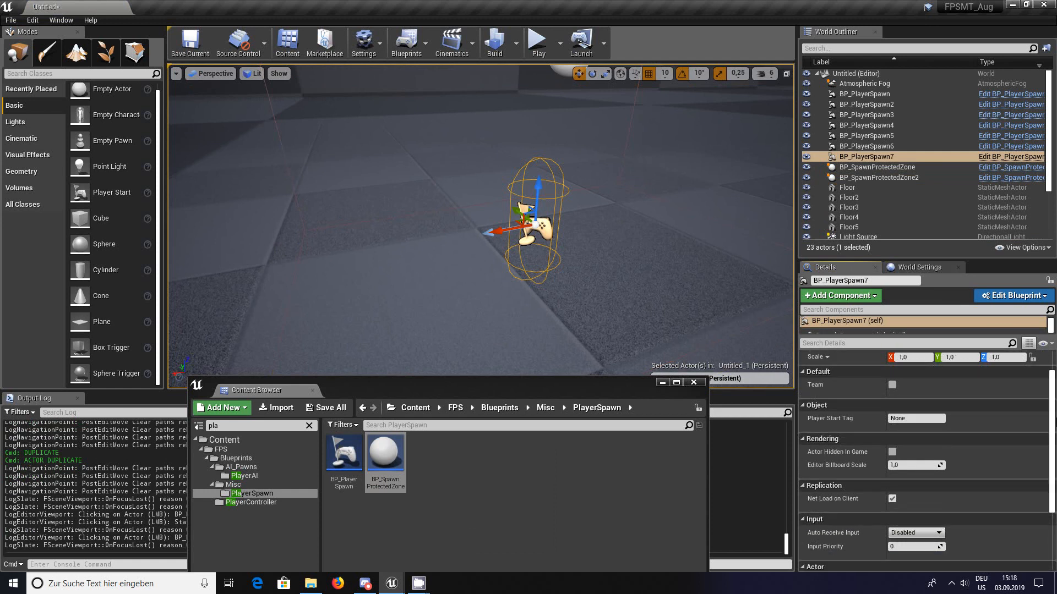
scroll(941, 398, up, 1)
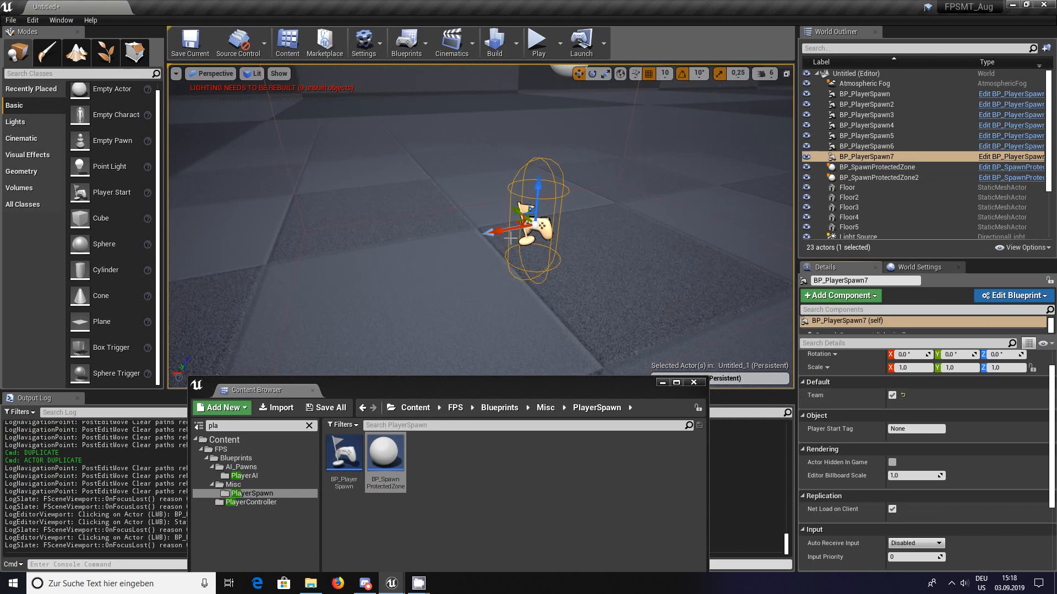
Step: Duplicate the Team-enabled player spawn along the X and Y axes into two rows of three inside the second zone
key(ctrl+w)
alt+drag(504, 230, 261, 280)
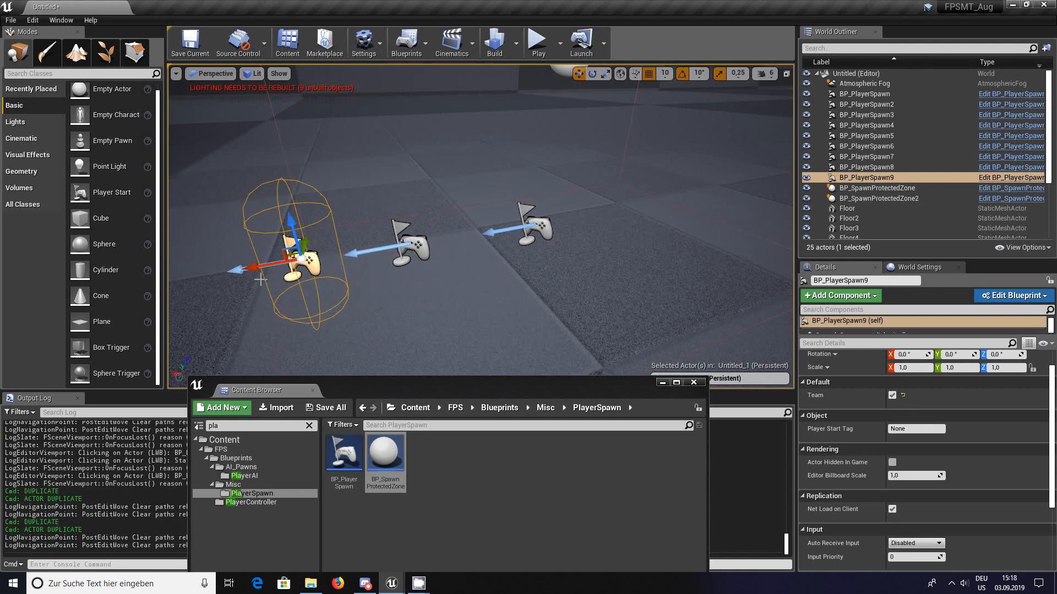
key(ctrl+w)
drag(299, 240, 456, 174)
key(ctrl+w)
key(ctrl+w)
drag(611, 209, 655, 281)
right_drag(655, 281, 619, 248)
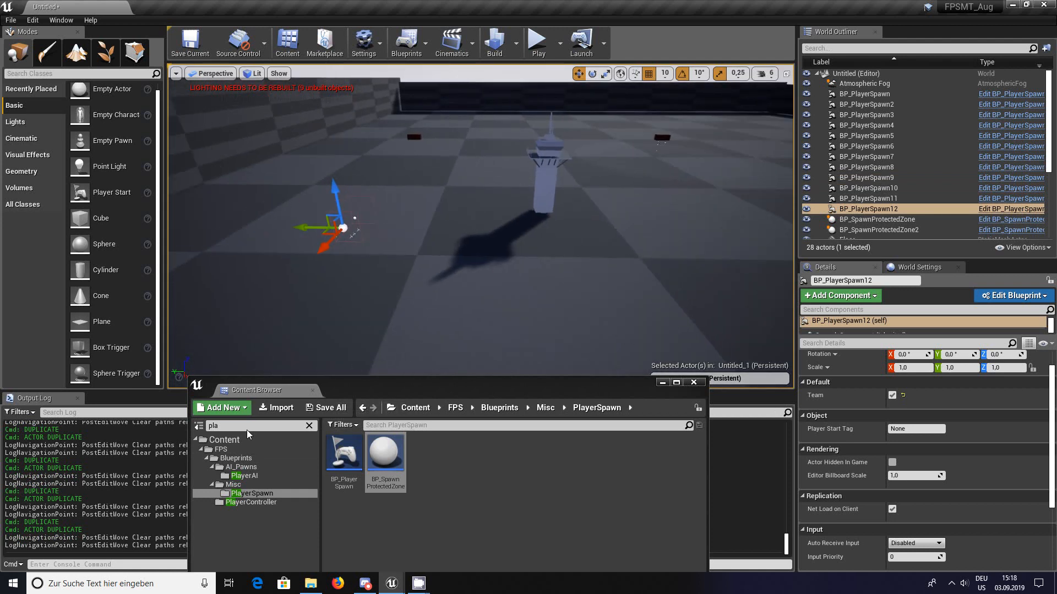
Step: Place an SM_Container from FPS/Assets/Container on the floor beside the tower and rotate it -90° about the Z axis
click(308, 427)
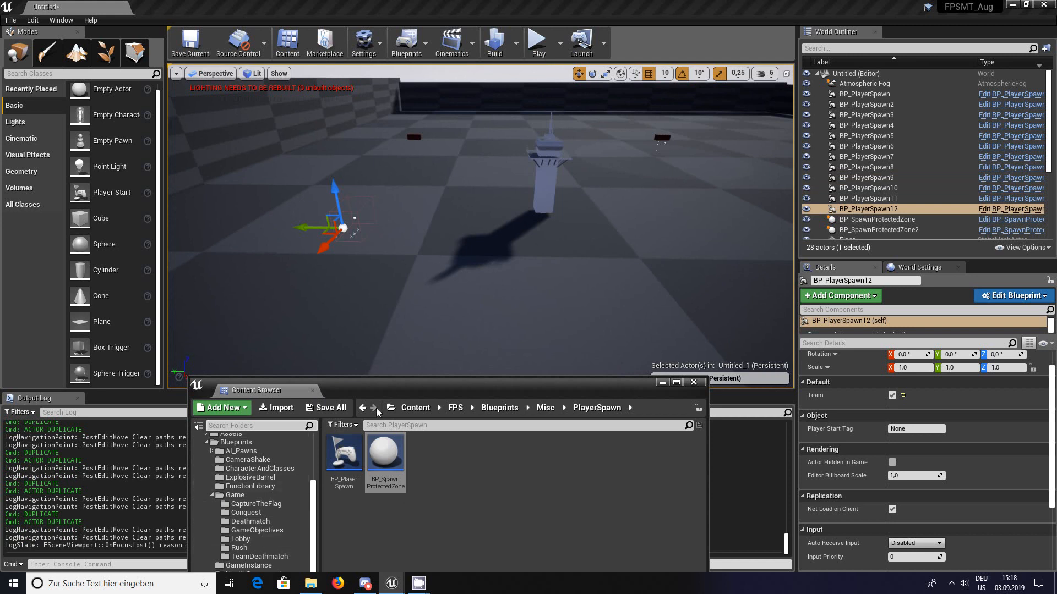
drag(392, 391, 380, 296)
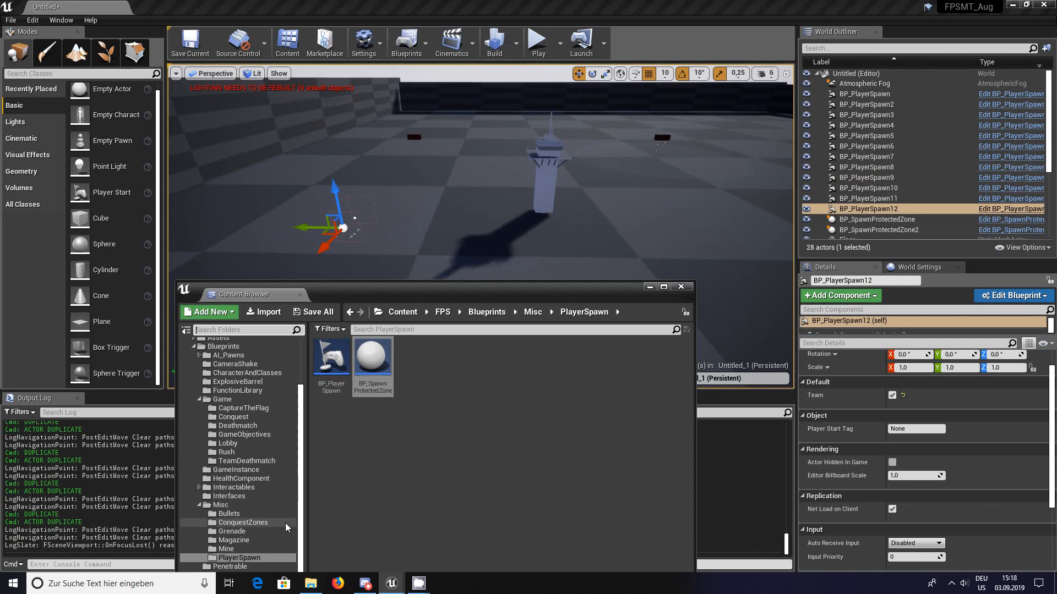
click(193, 340)
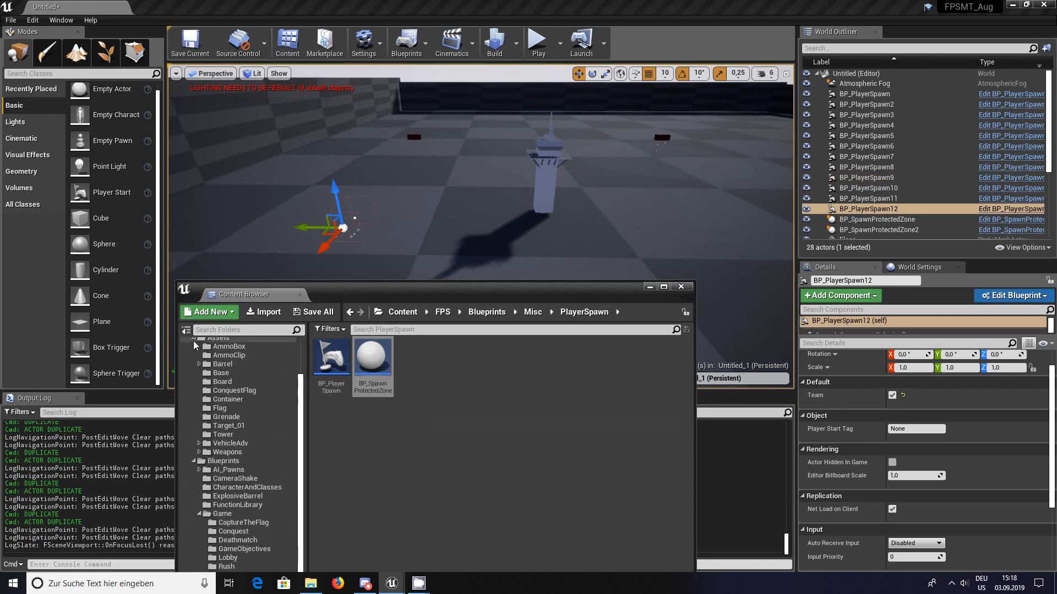
click(228, 399)
drag(531, 365, 455, 233)
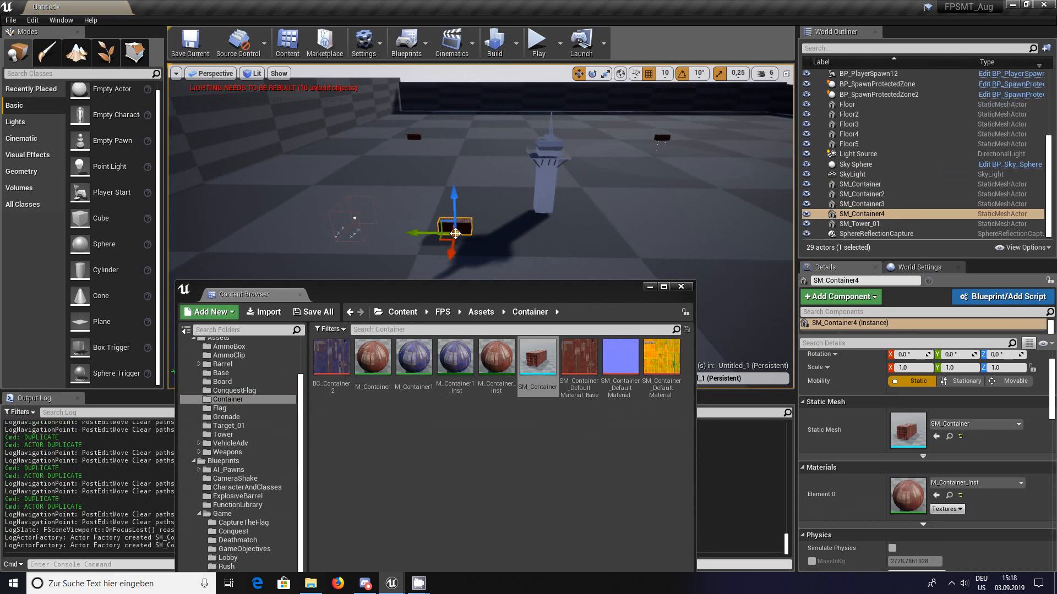
click(592, 74)
drag(480, 261, 518, 237)
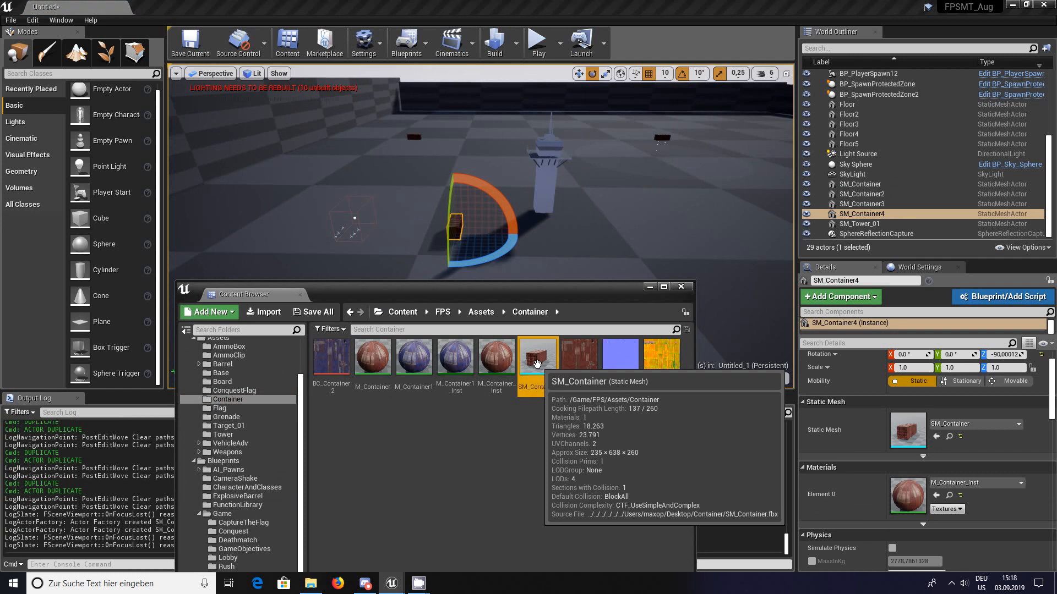
Step: Place three more SM_Container meshes around the rotated container near the tower
drag(537, 360, 473, 238)
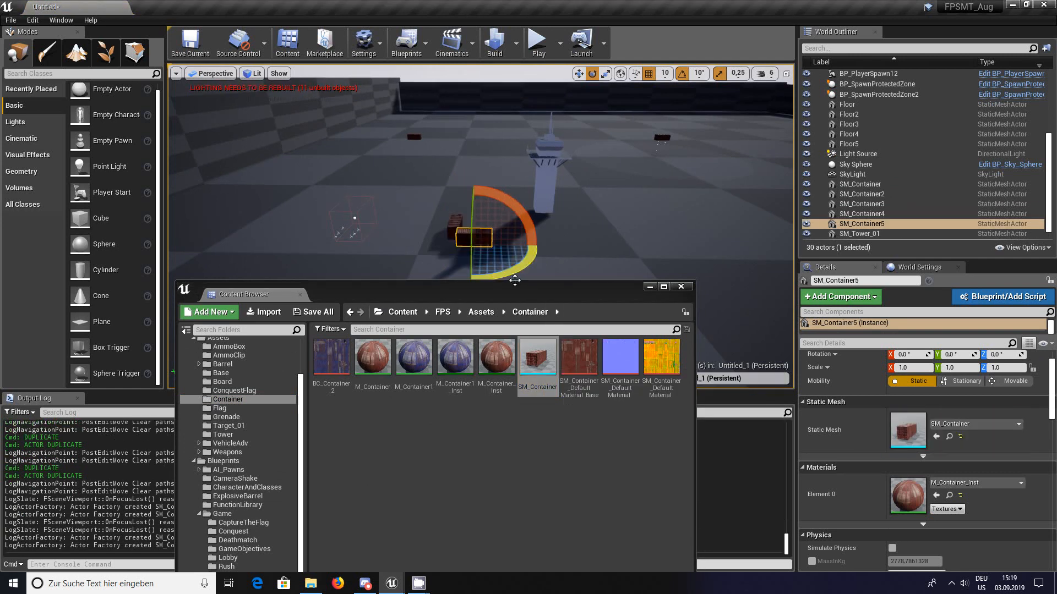
drag(559, 362, 481, 213)
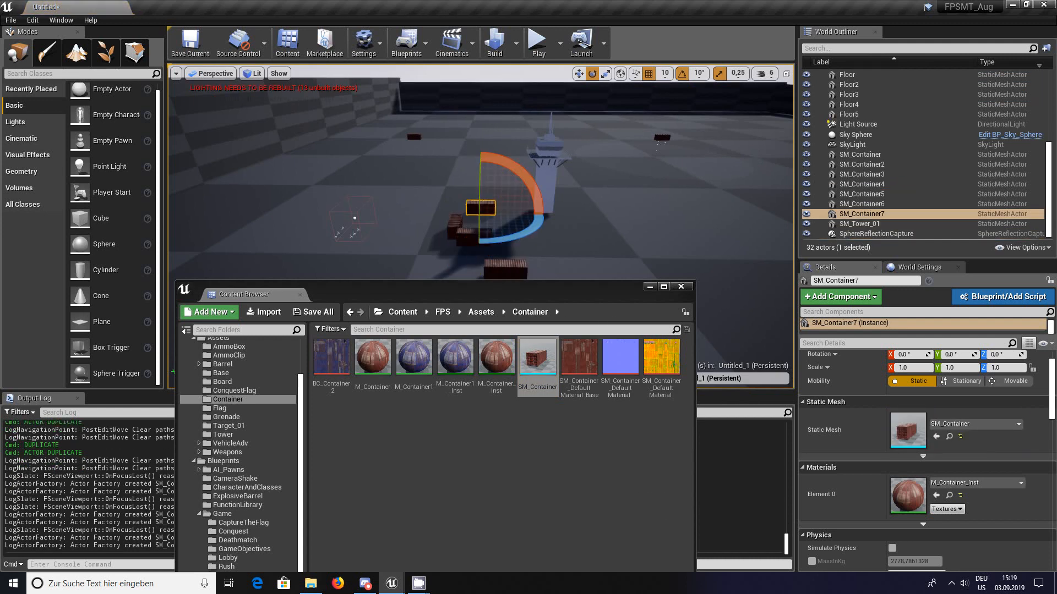
key(w)
right_drag(484, 187, 506, 209)
drag(487, 184, 431, 238)
click(430, 238)
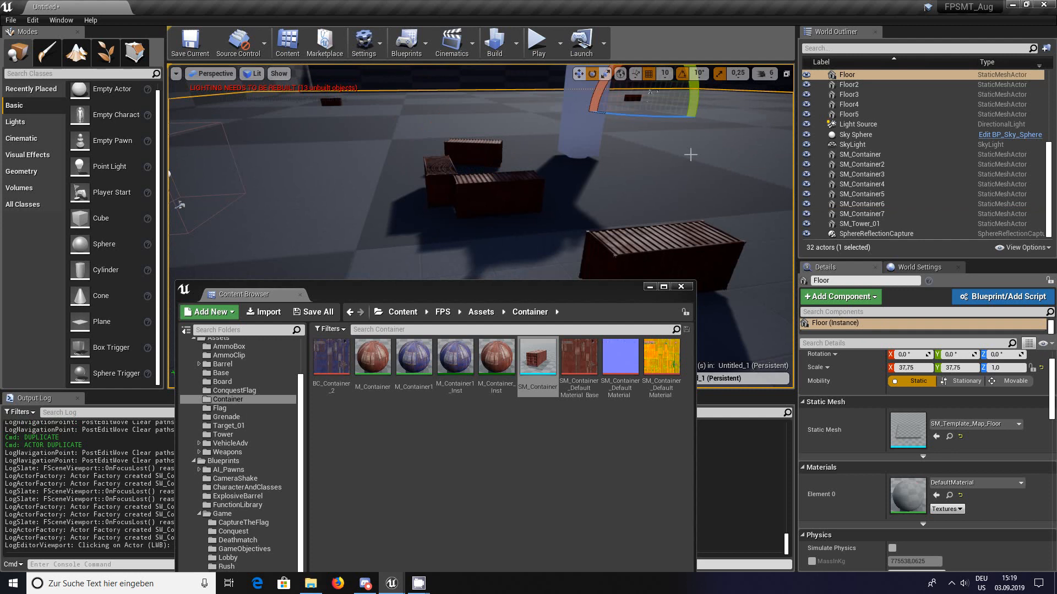
scroll(659, 156, down, 6)
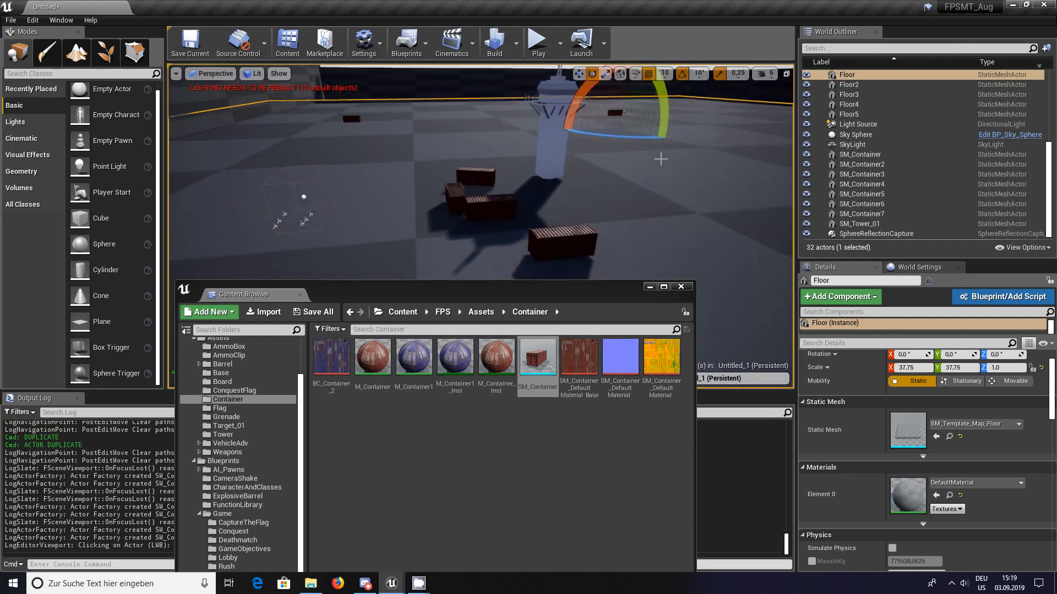
scroll(661, 159, down, 5)
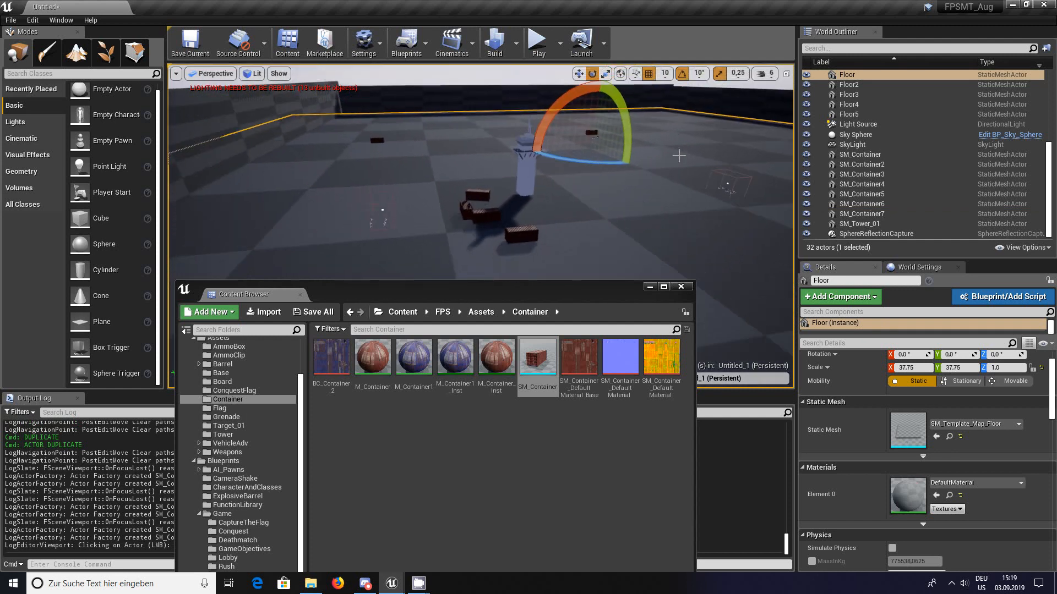
Step: Close the Content Browser, place a Nav Mesh Bounds Volume on the floor beside the tower, and rotate it -10° about the Z axis
drag(605, 302, 603, 342)
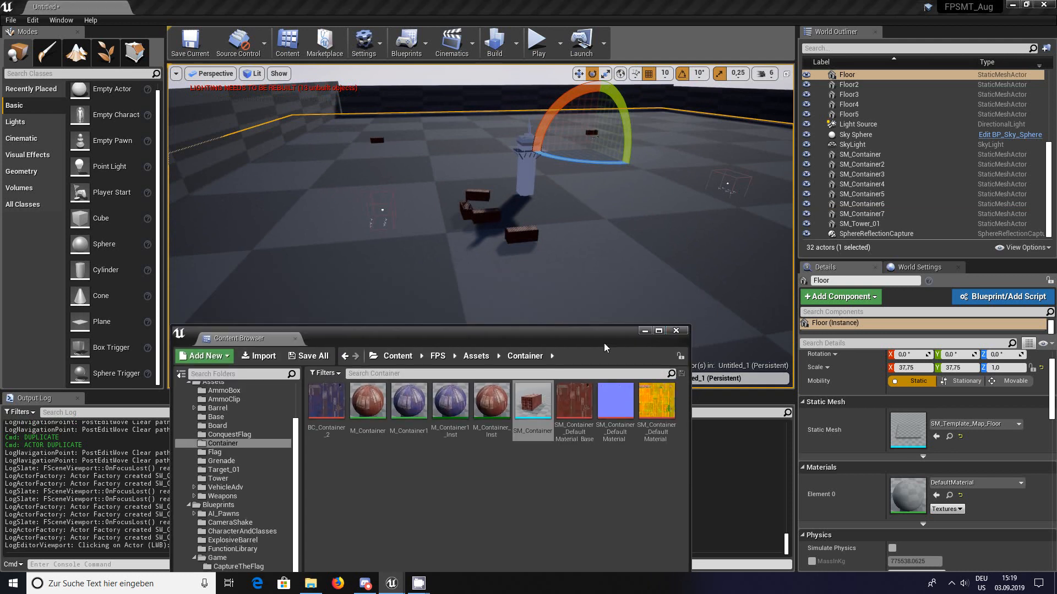
click(679, 332)
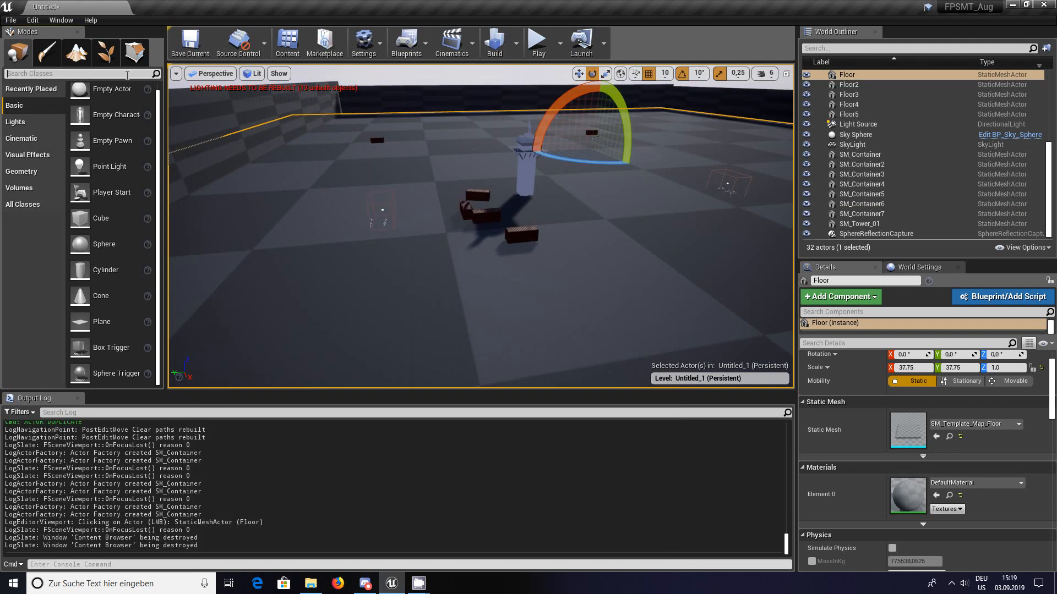
click(83, 73)
text(nav)
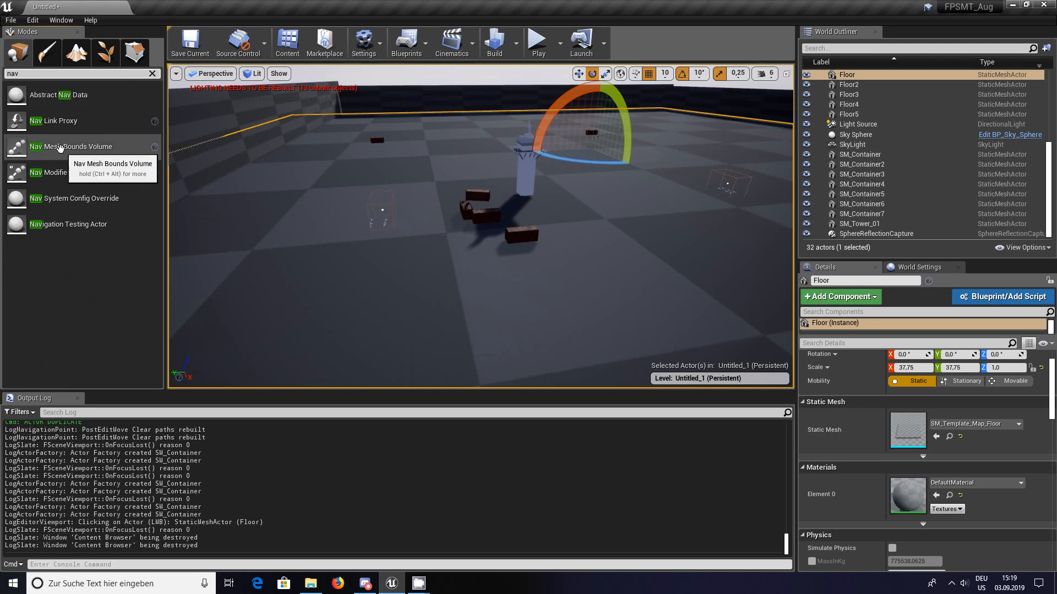
drag(59, 147, 590, 161)
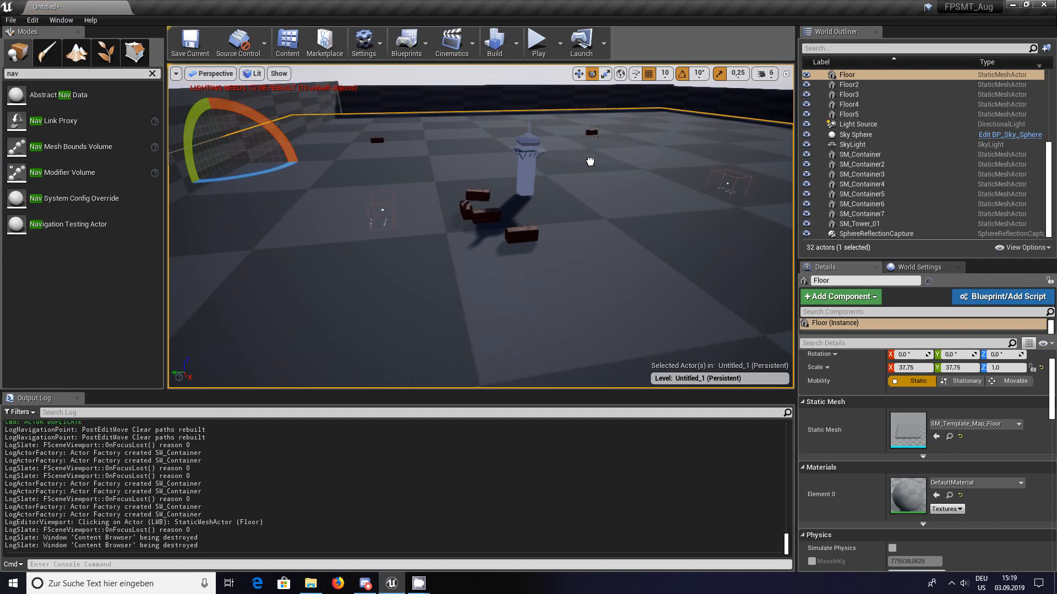
drag(590, 161, 590, 161)
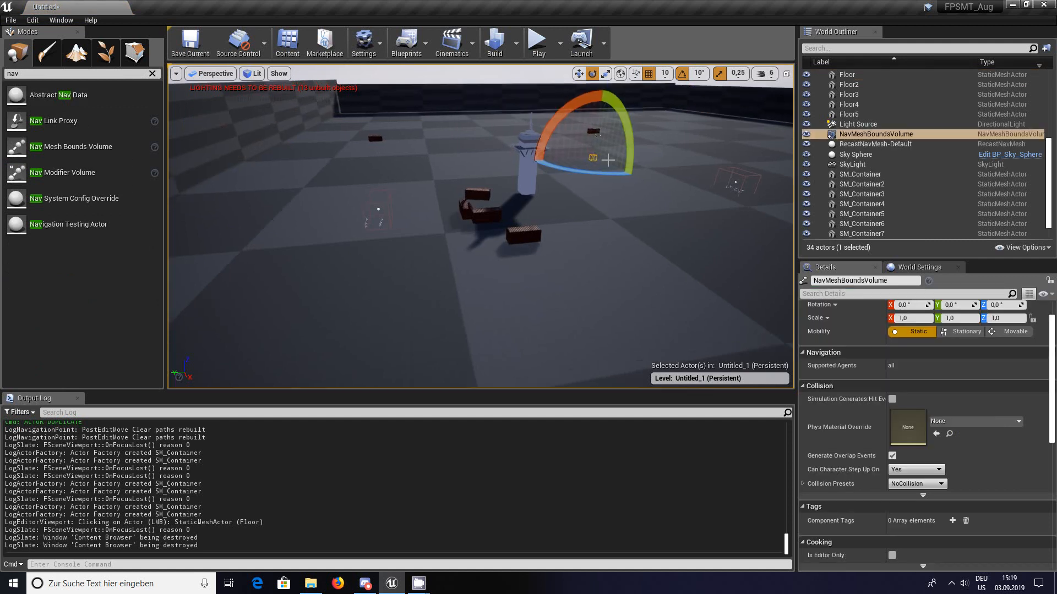
scroll(607, 166, down, 2)
drag(605, 180, 586, 203)
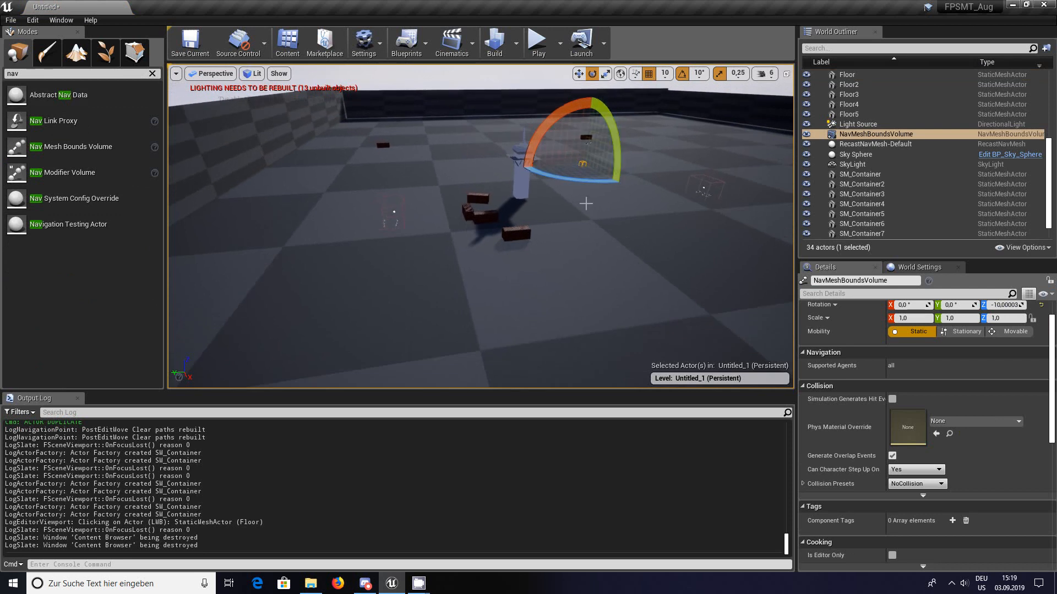
Step: Scale the nav mesh bounds volume to X 173.75, Y 159 and Z 9.25, and raise it along the Z axis
click(605, 73)
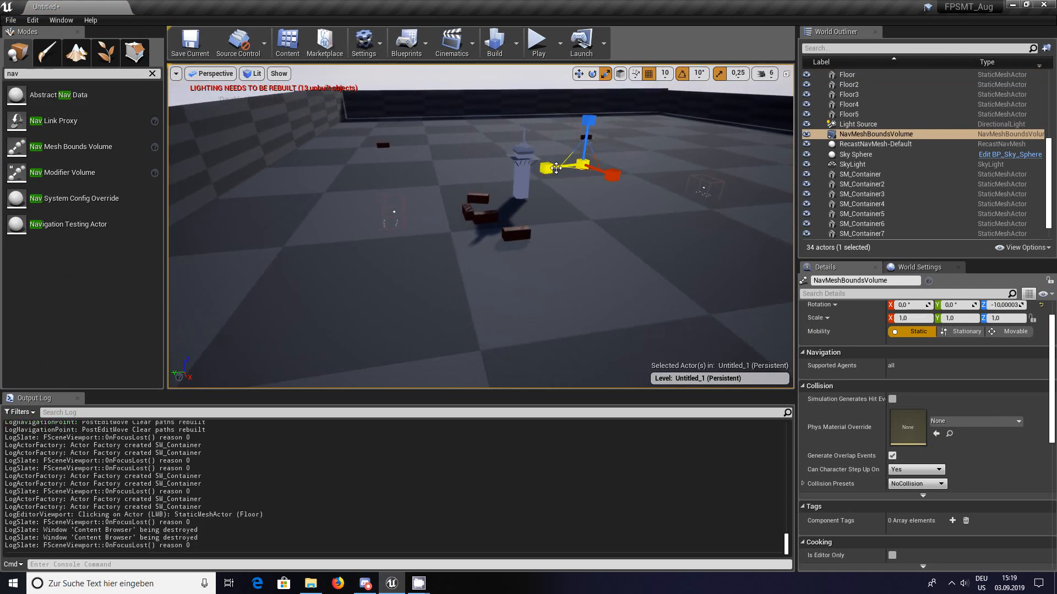
drag(546, 168, 220, 201)
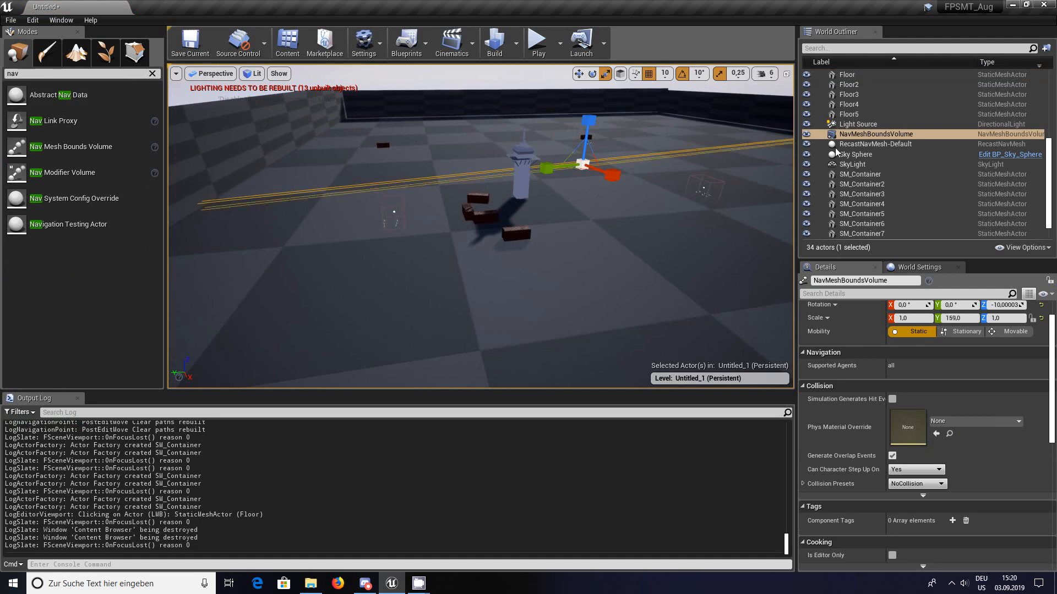
drag(612, 175, 412, 294)
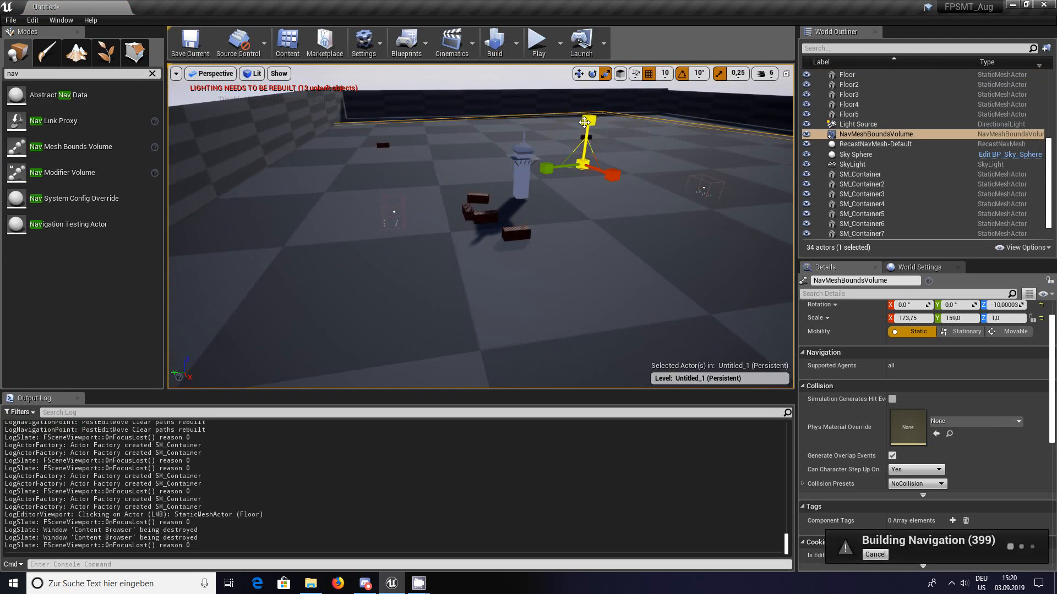
drag(591, 132, 590, 102)
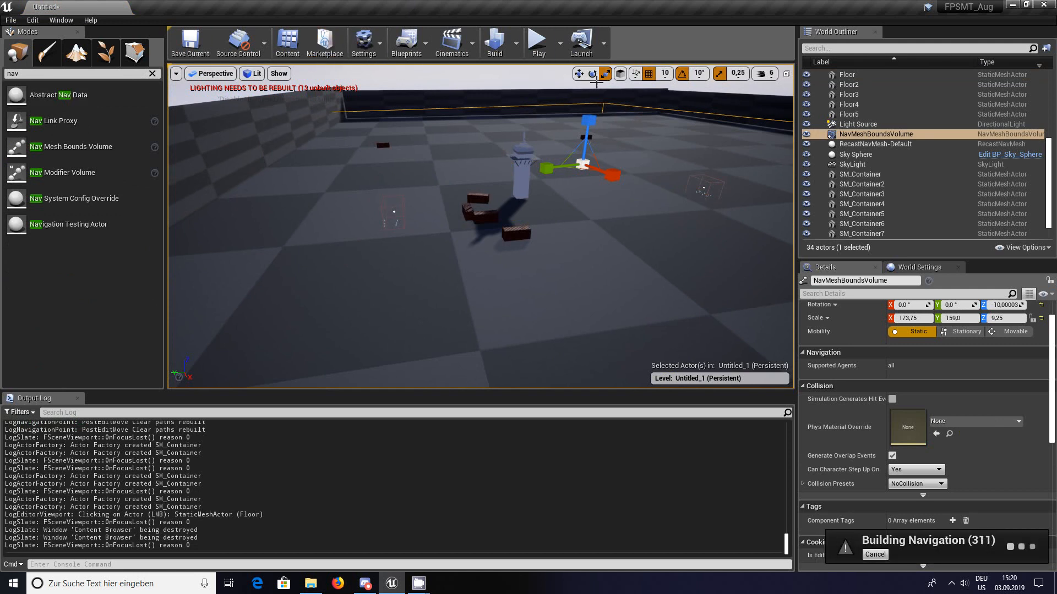
click(578, 74)
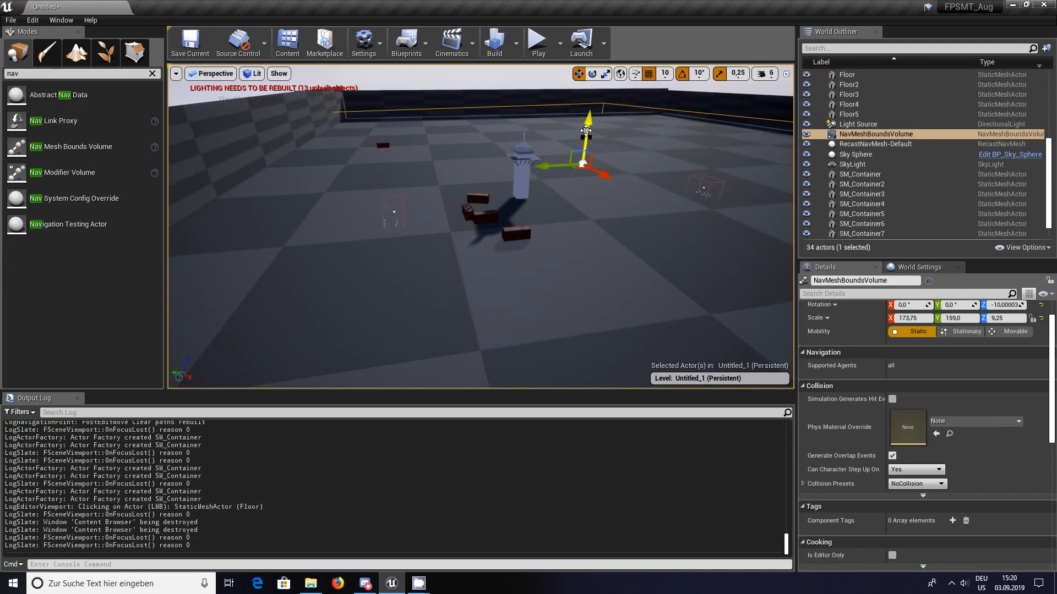
mouse_move(599, 109)
mouse_down()
mouse_move(599, 99)
mouse_move(602, 108)
mouse_up()
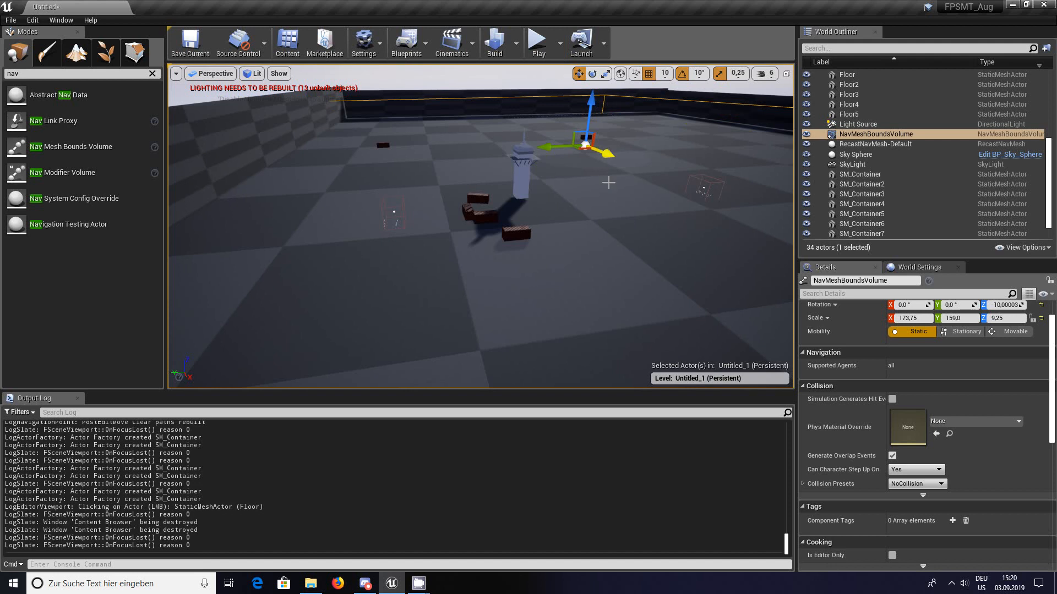
Step: Rotate the nav mesh bounds volume to 10° about the Z axis
mouse_move(609, 182)
right_down()
mouse_move(732, 184)
mouse_move(523, 186)
mouse_move(626, 186)
right_up()
key(w)
drag(585, 139, 545, 154)
click(592, 73)
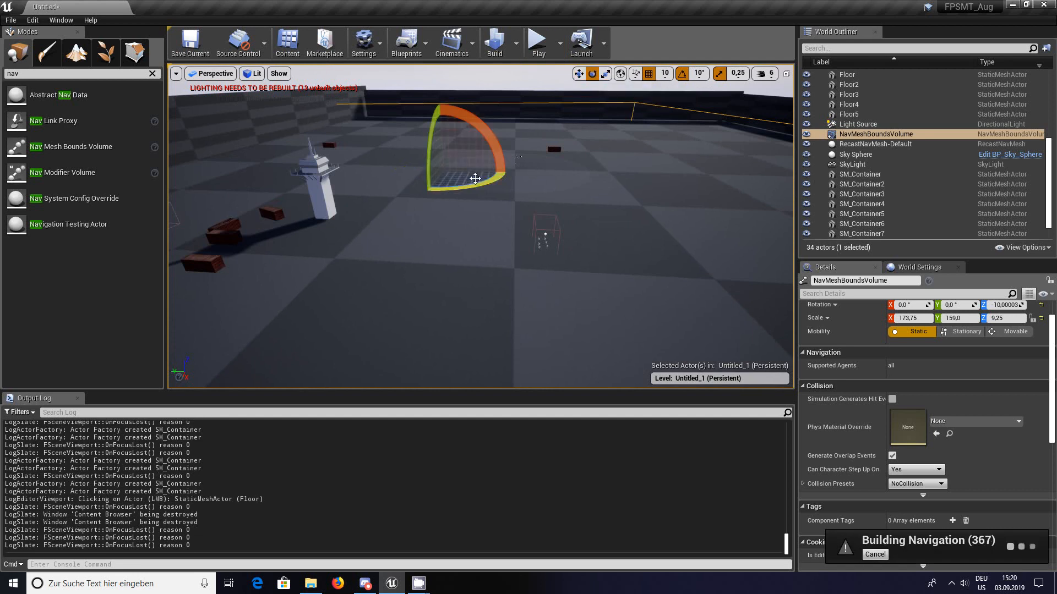
drag(481, 186, 447, 186)
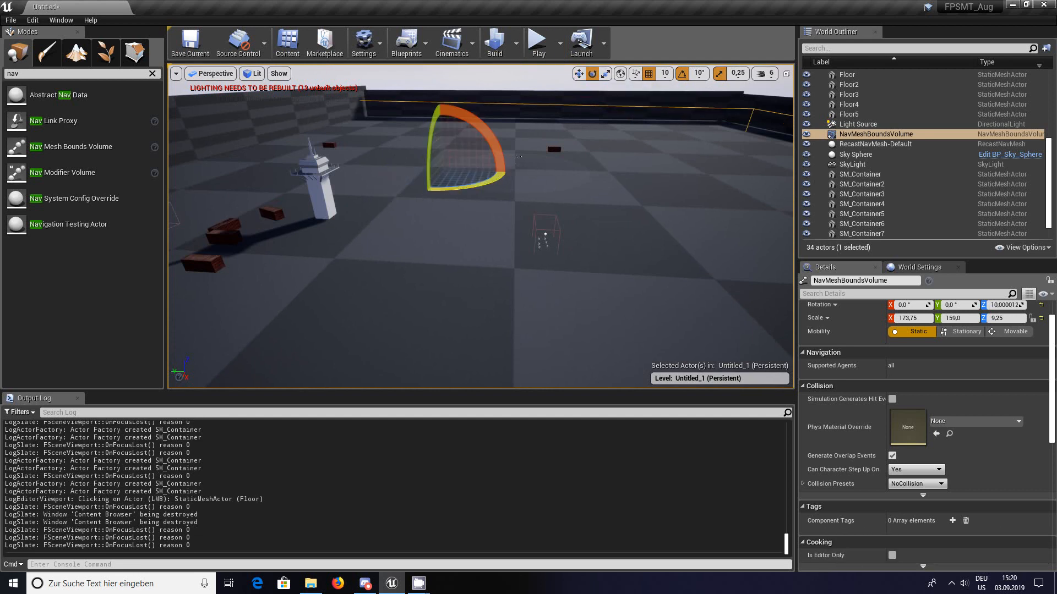
click(579, 73)
drag(406, 169, 476, 162)
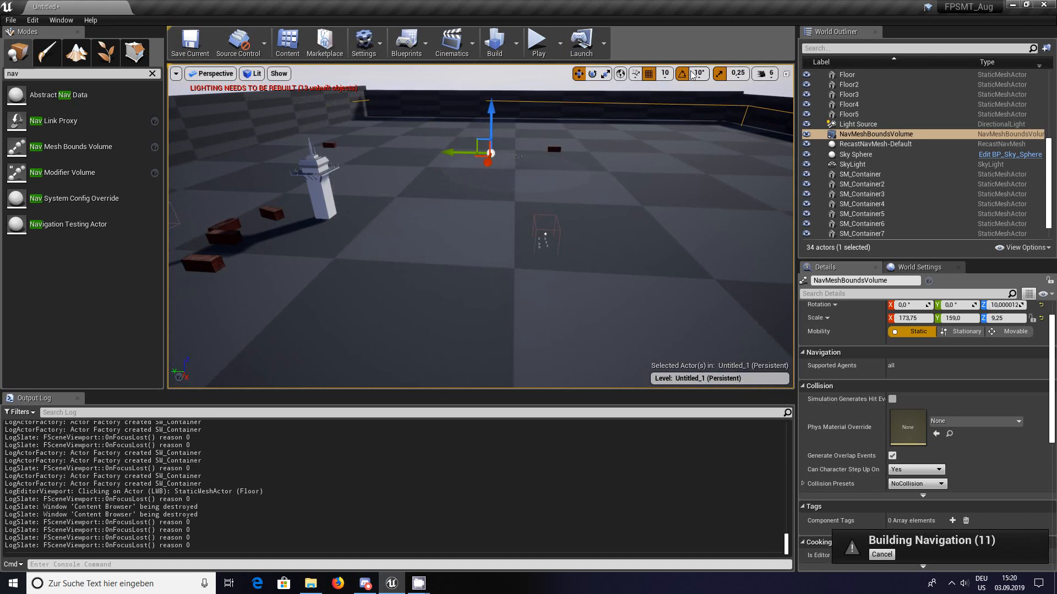
Step: Build the level, dismiss the build messages, and save it as DM_Test in the FPS/Levels folder
click(493, 44)
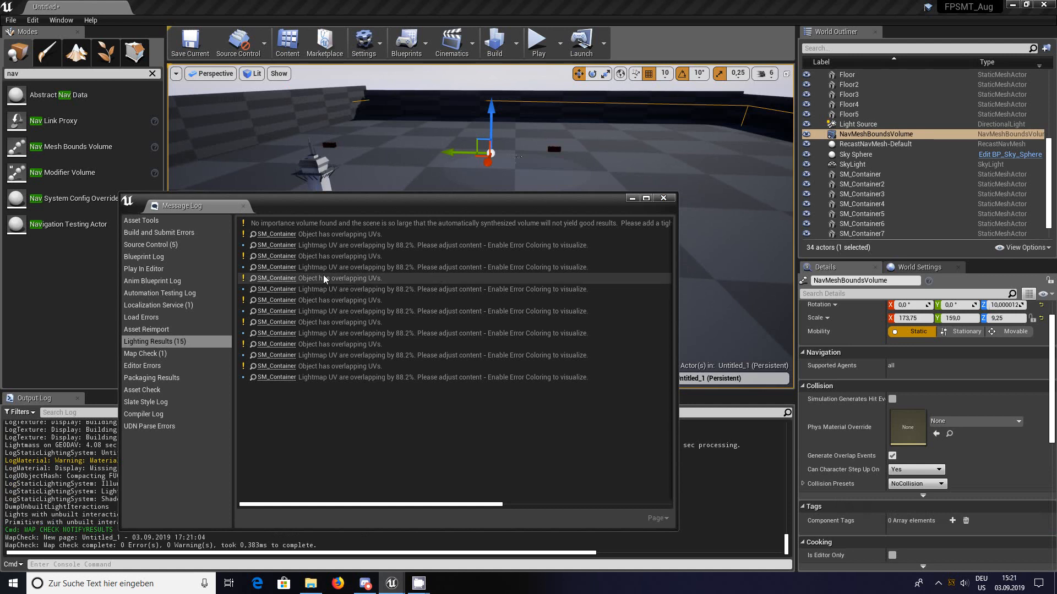
click(663, 197)
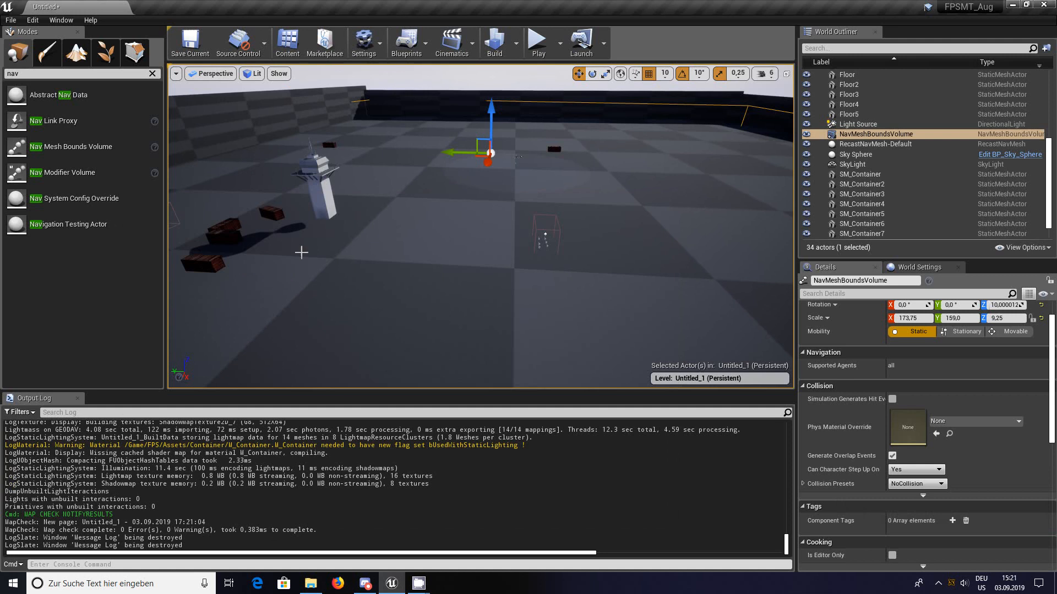
click(190, 46)
click(221, 164)
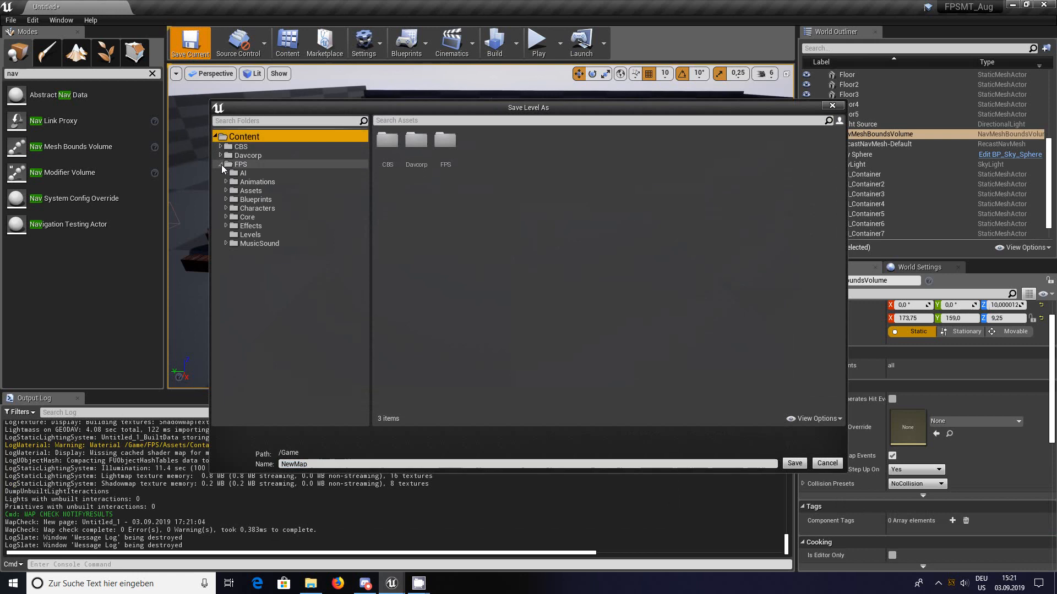
click(245, 235)
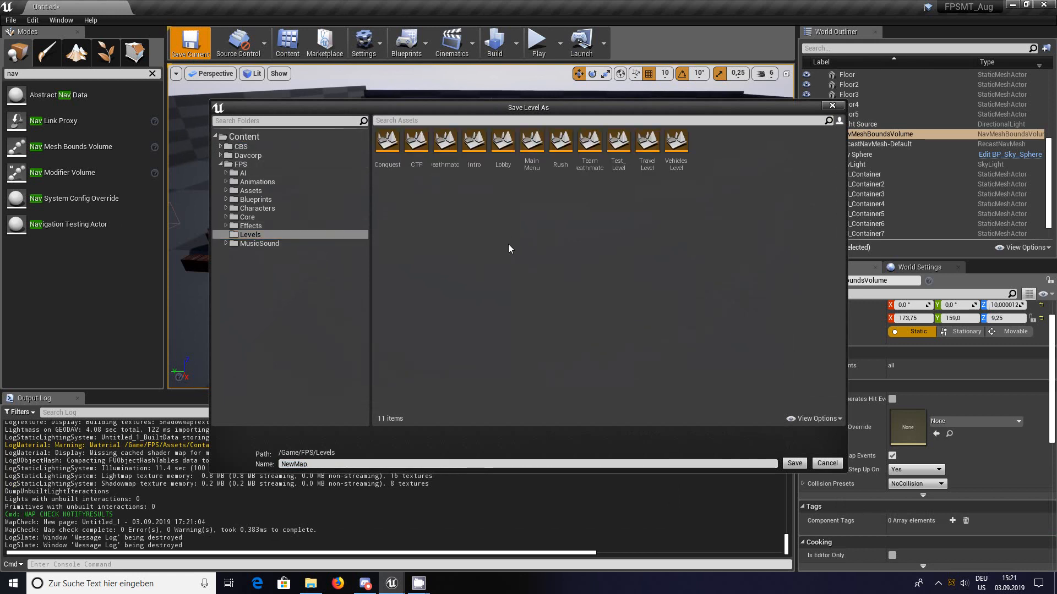
click(338, 463)
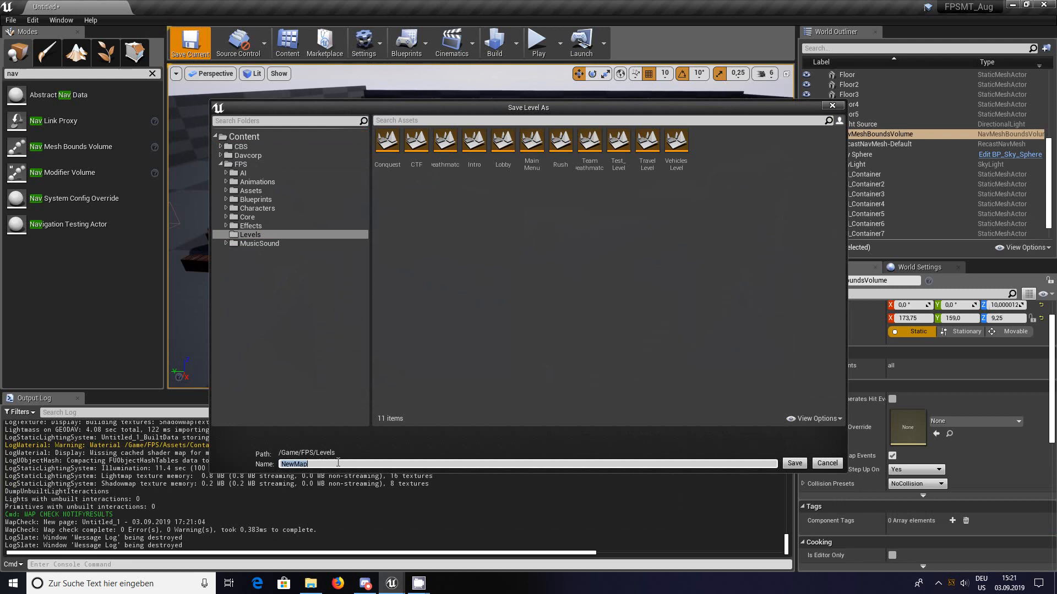
text(DM_Test)
key(Return)
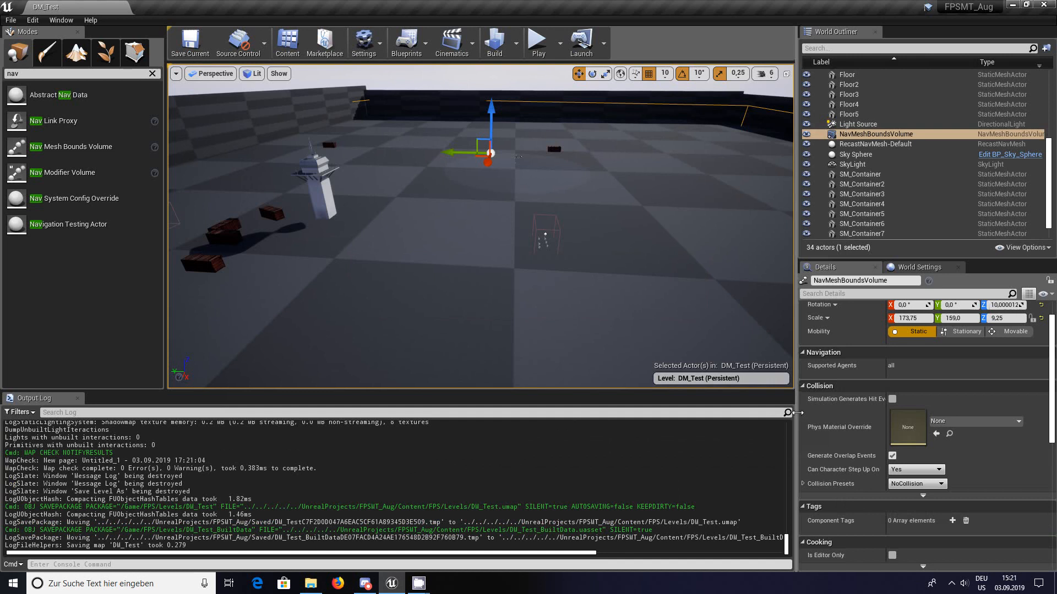
Step: Override the level's game mode with FPS_DM_GM in the World Settings and expand its Selected GameMode classes
scroll(1054, 402, down, 5)
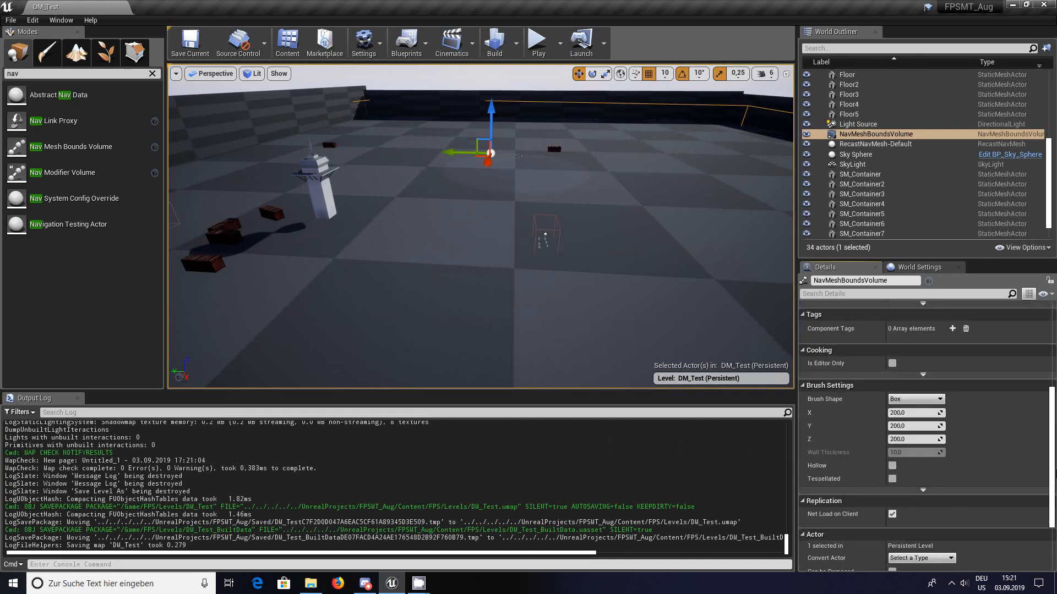
click(935, 268)
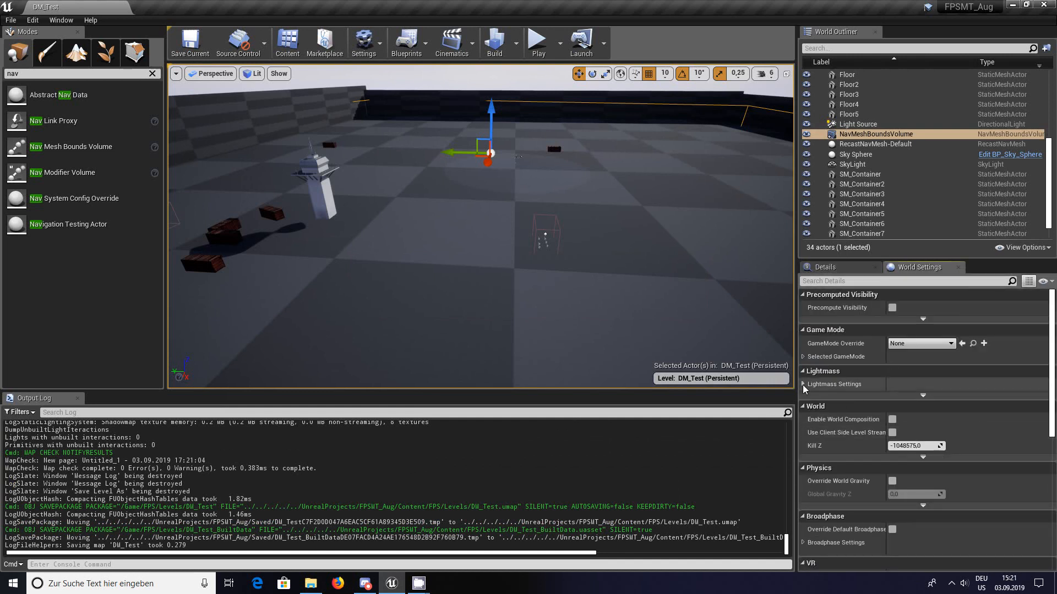
click(952, 344)
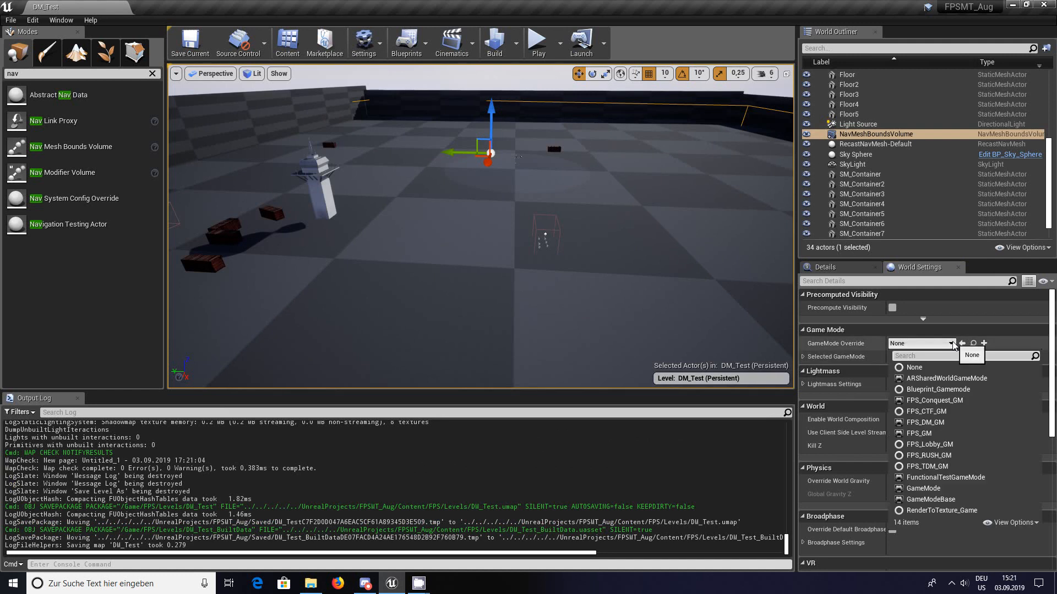
click(938, 424)
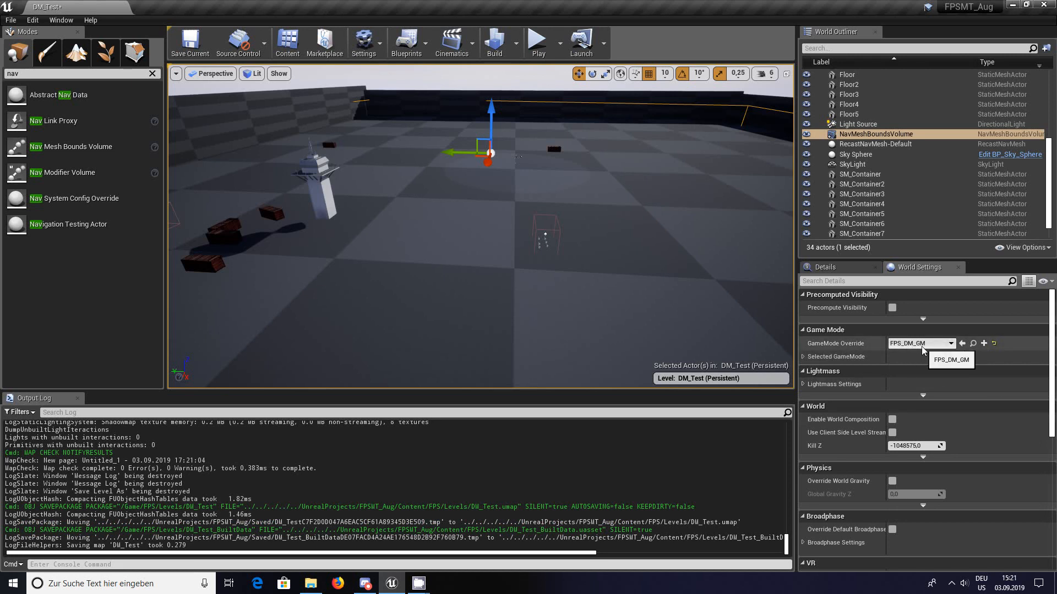
click(804, 357)
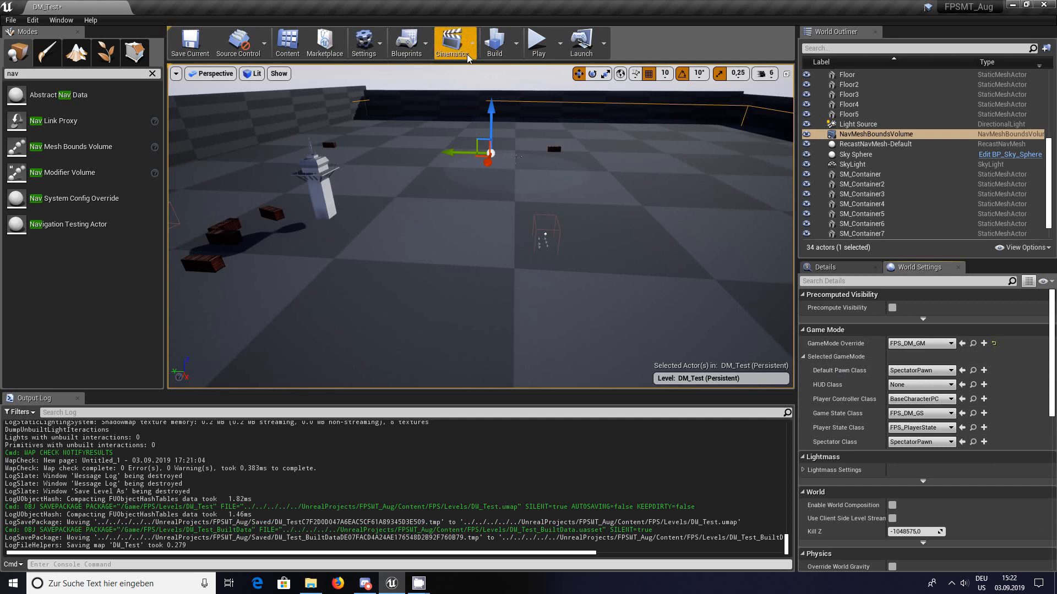
Step: Play-test the level in the viewport: spawn the character, walk around briefly, and end the session
click(539, 47)
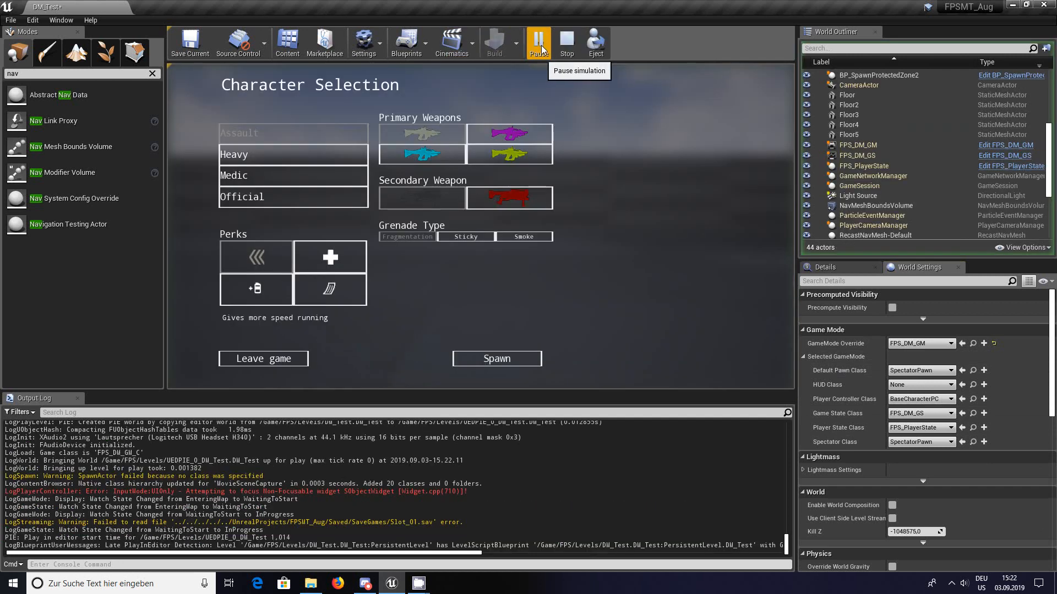
click(507, 359)
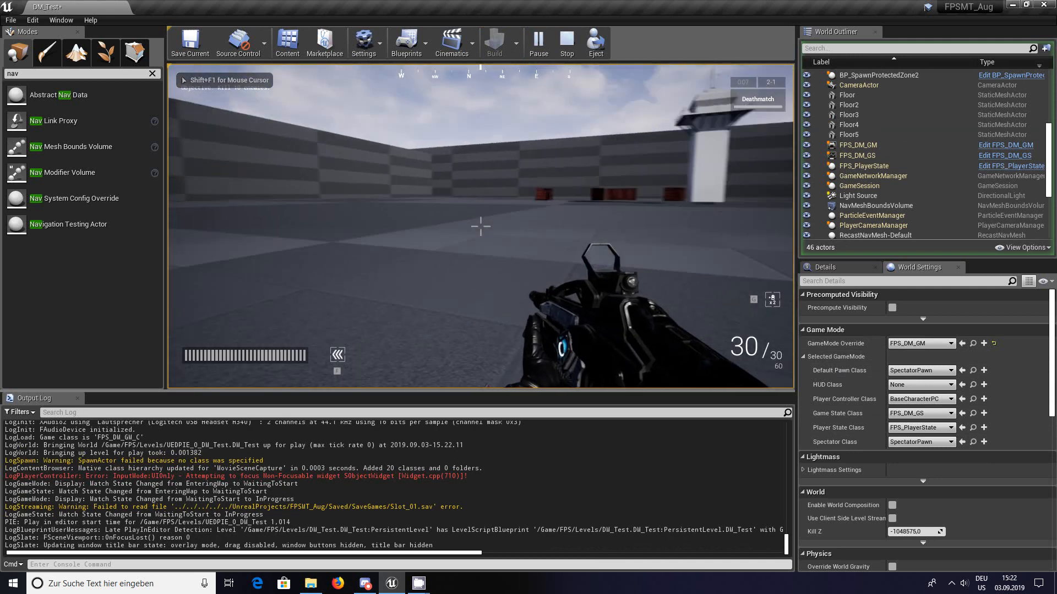
key(w)
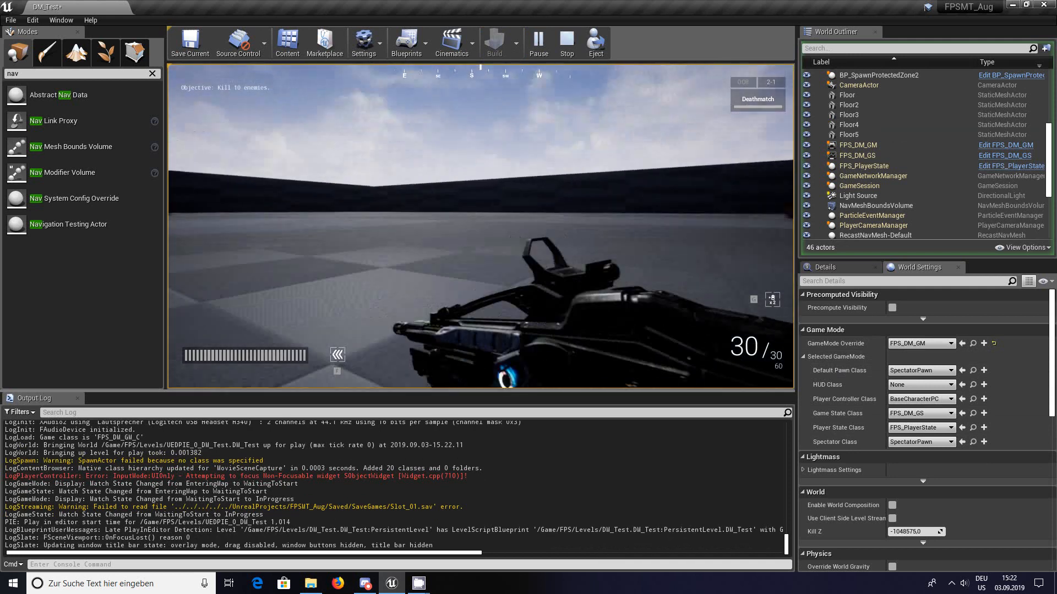
key(Escape)
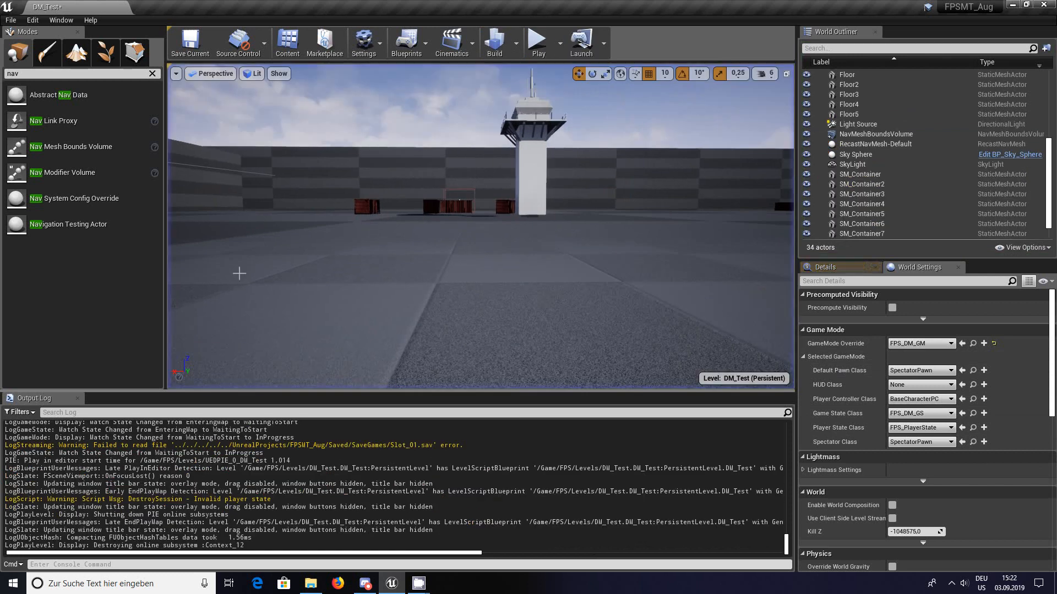
Step: Switch the play mode to New Editor Window (PIE) and close the game preview it launches
click(604, 43)
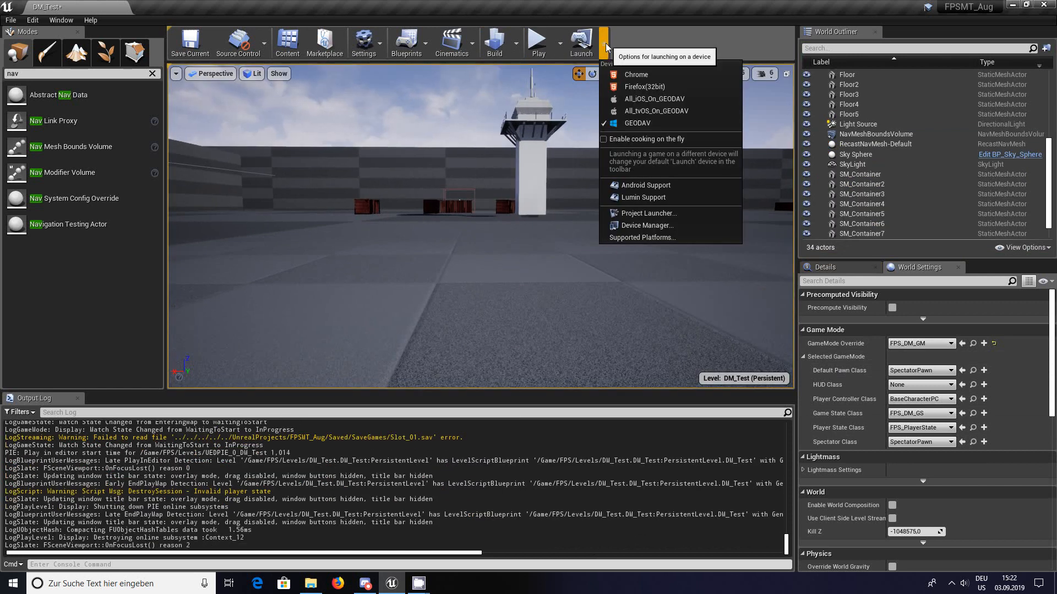
click(561, 46)
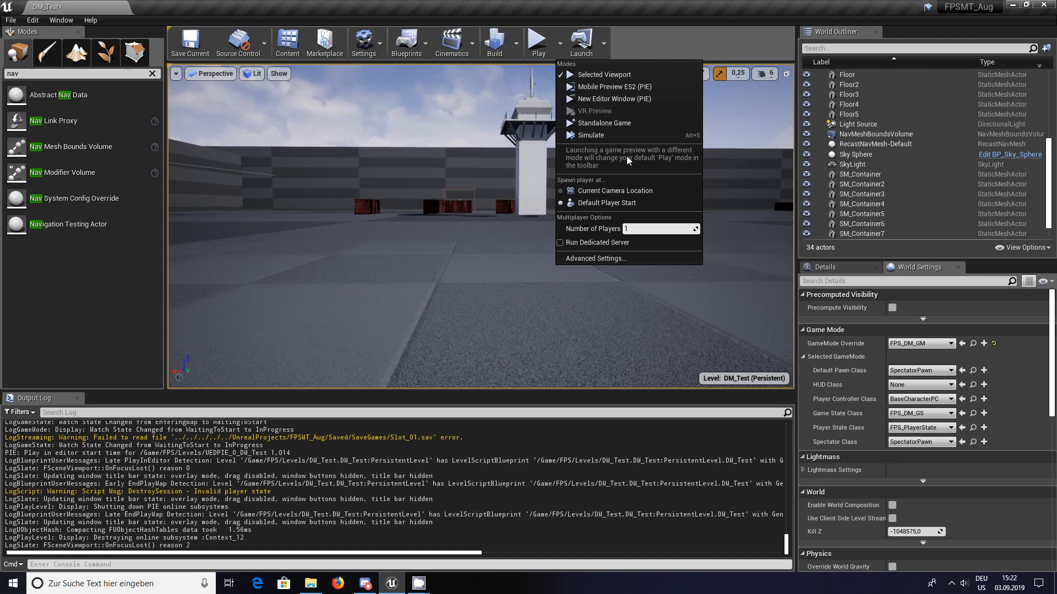
click(583, 100)
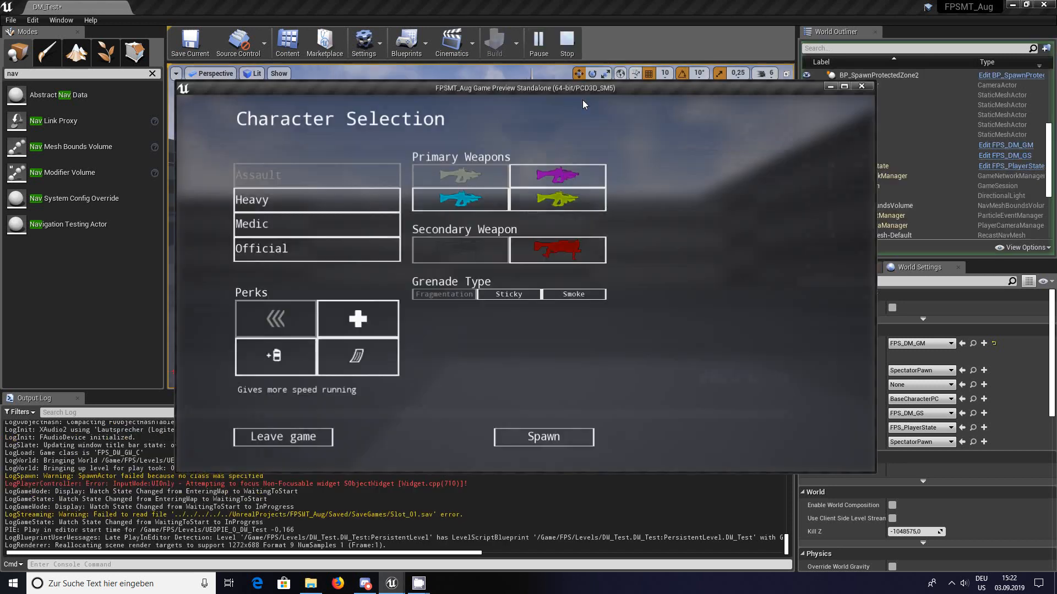
click(863, 87)
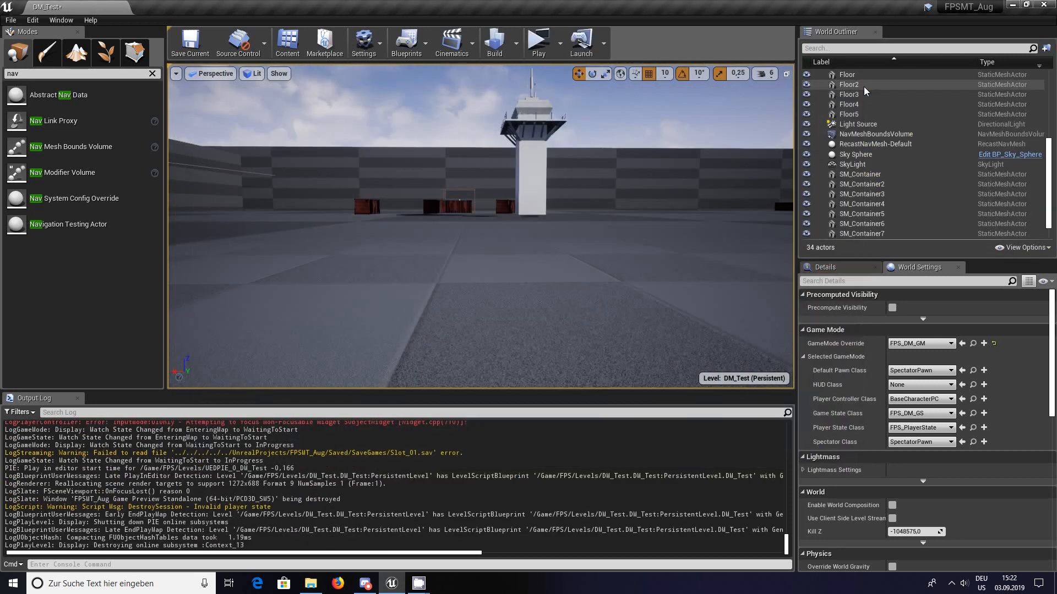
Step: Set the number of players to 2, launch the server and client previews, and end the session
click(562, 50)
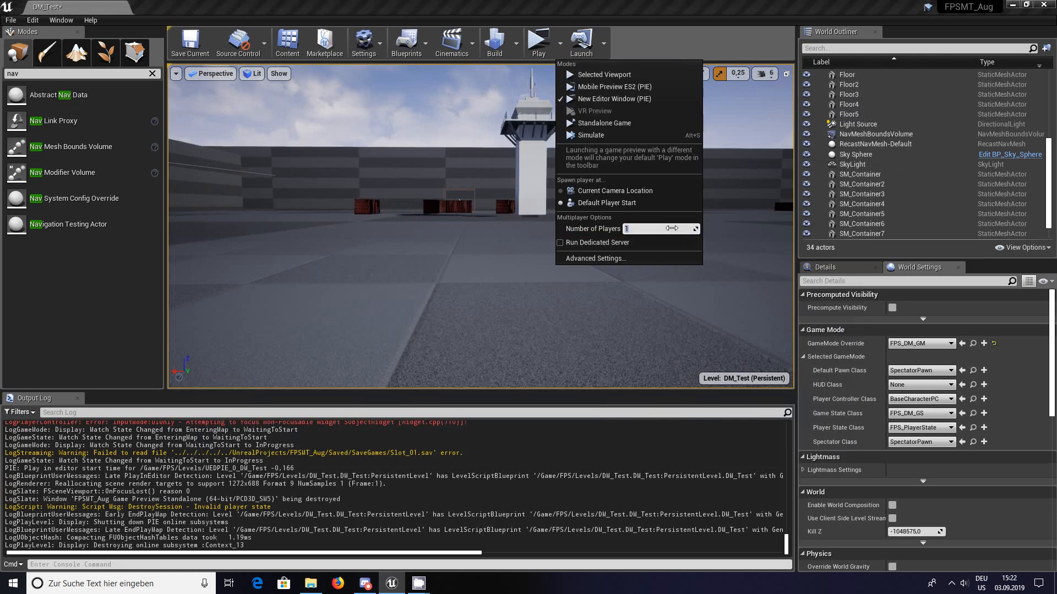
text(2)
click(540, 41)
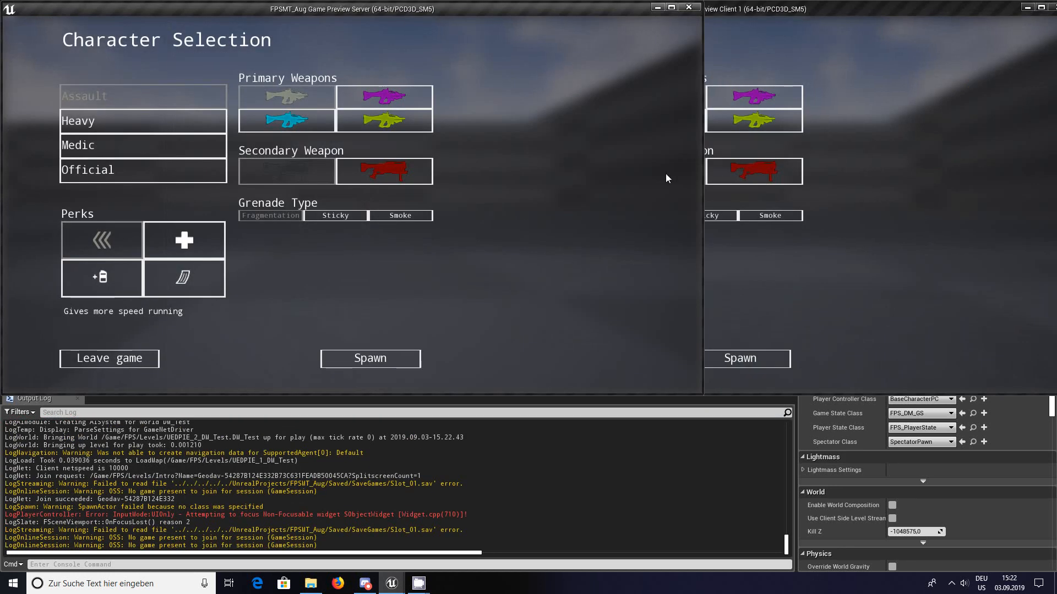
click(688, 7)
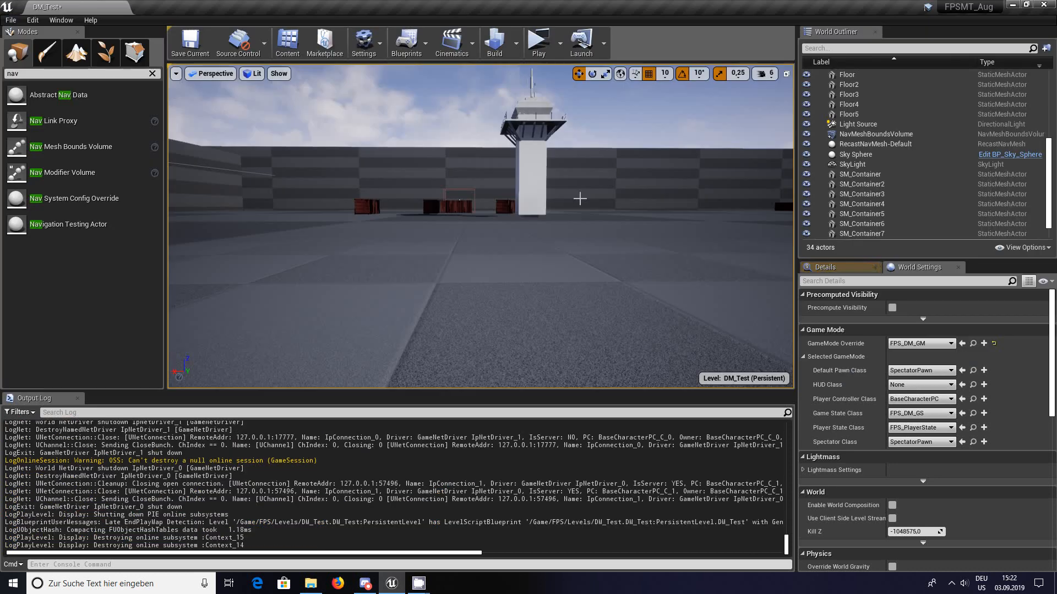
Step: Set the number of players for play sessions to 1
key(w)
right_drag(493, 291, 495, 271)
key(e)
key(s)
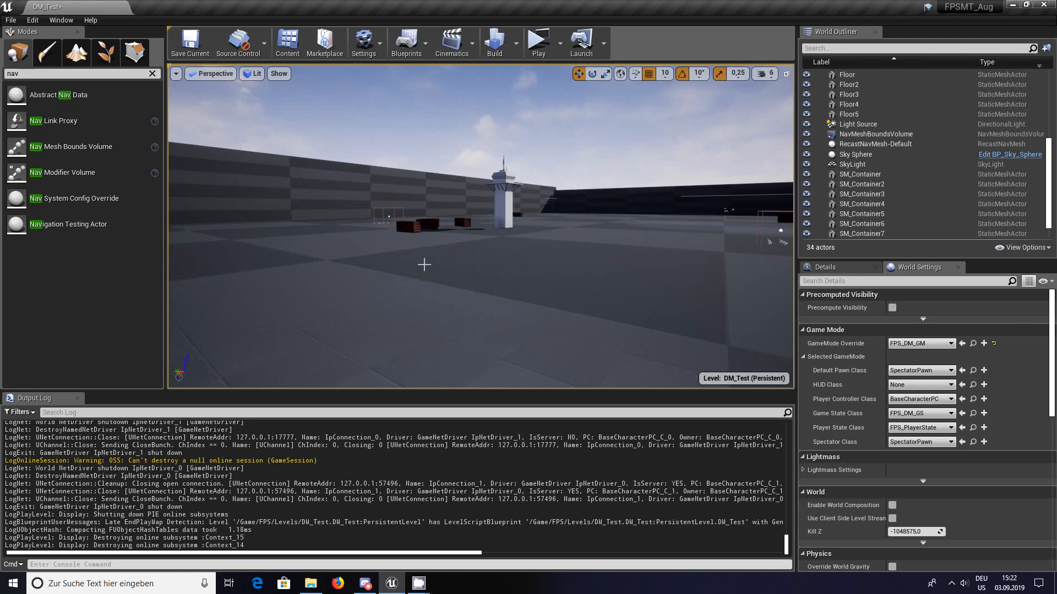
click(562, 47)
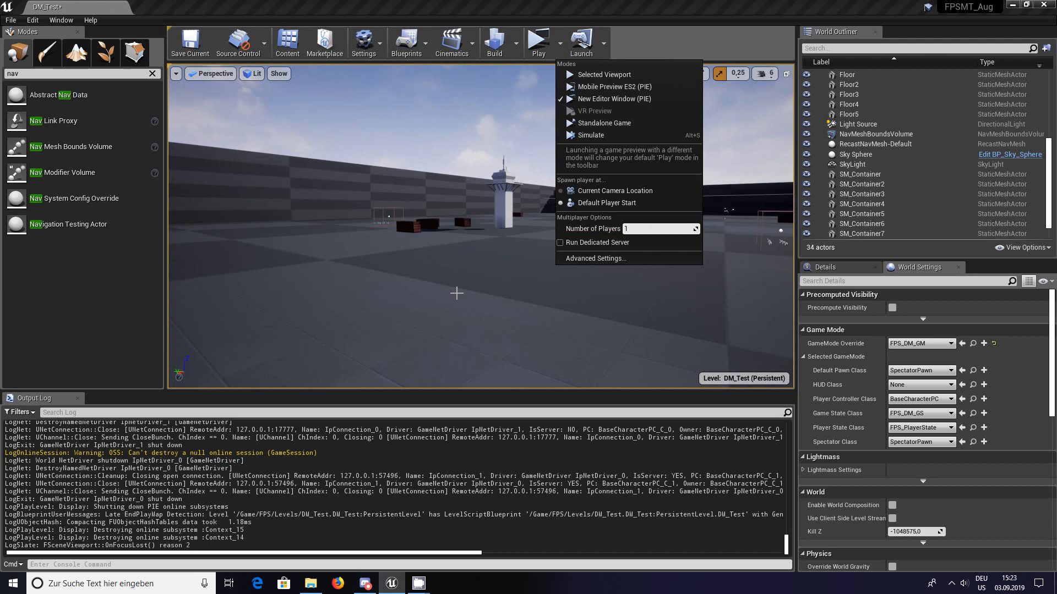
click(491, 221)
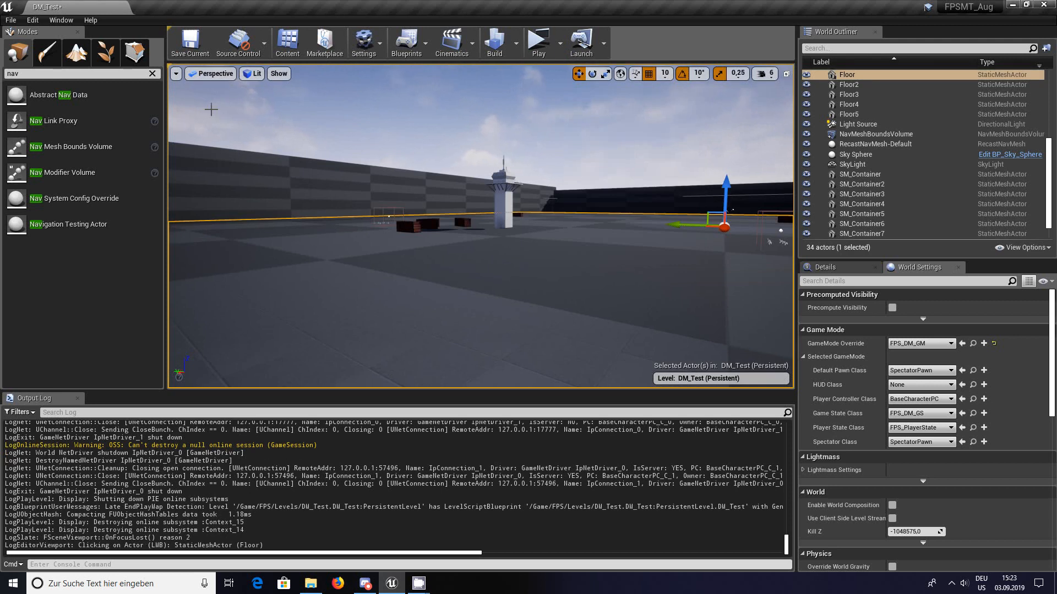
Step: Open the Content Browser, search its folders for "map", and clear the search
click(292, 44)
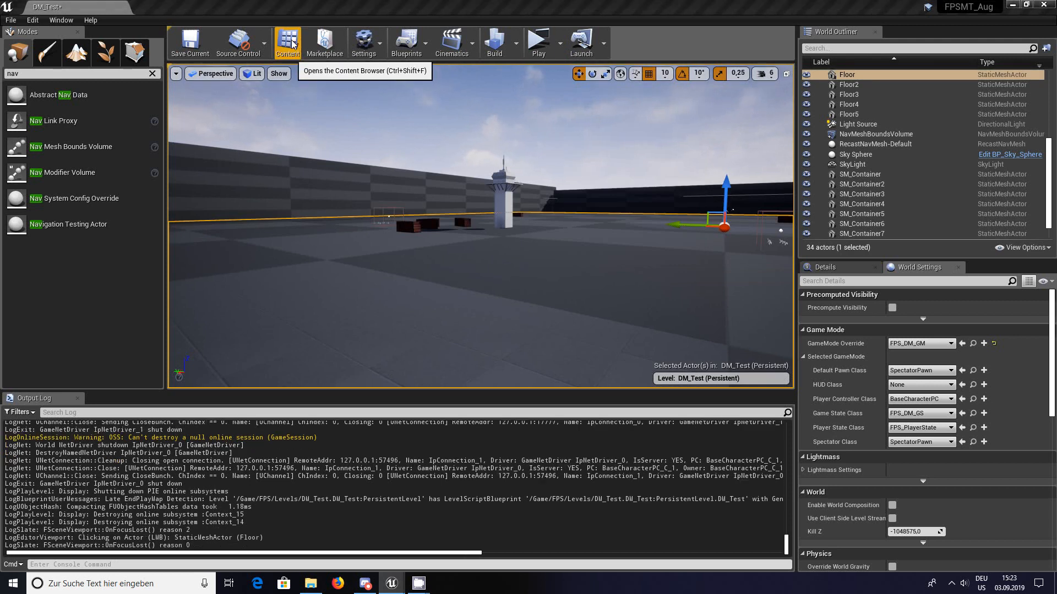
drag(418, 338, 368, 141)
click(203, 172)
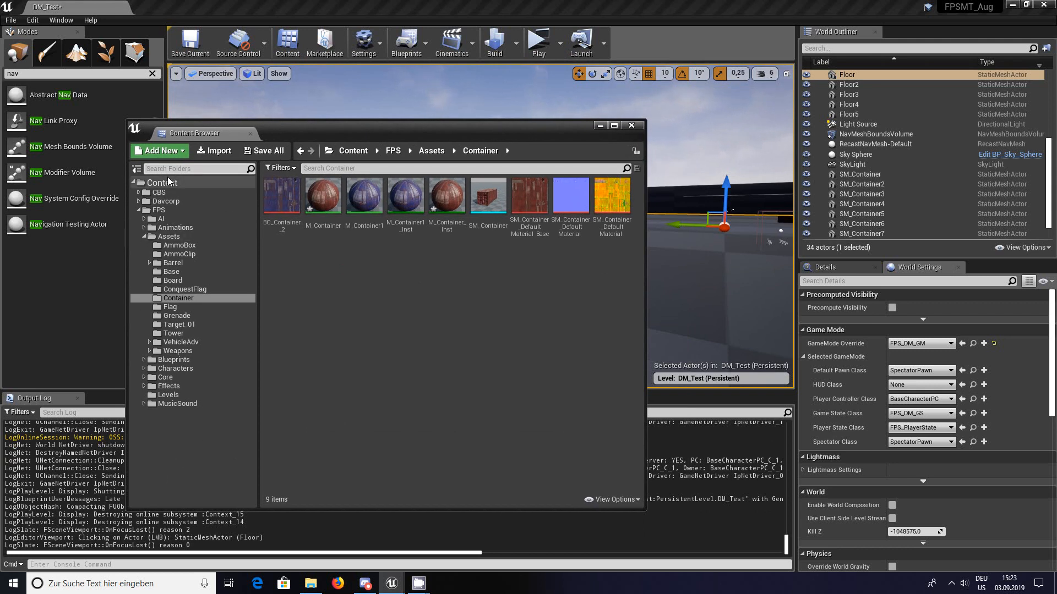
click(159, 210)
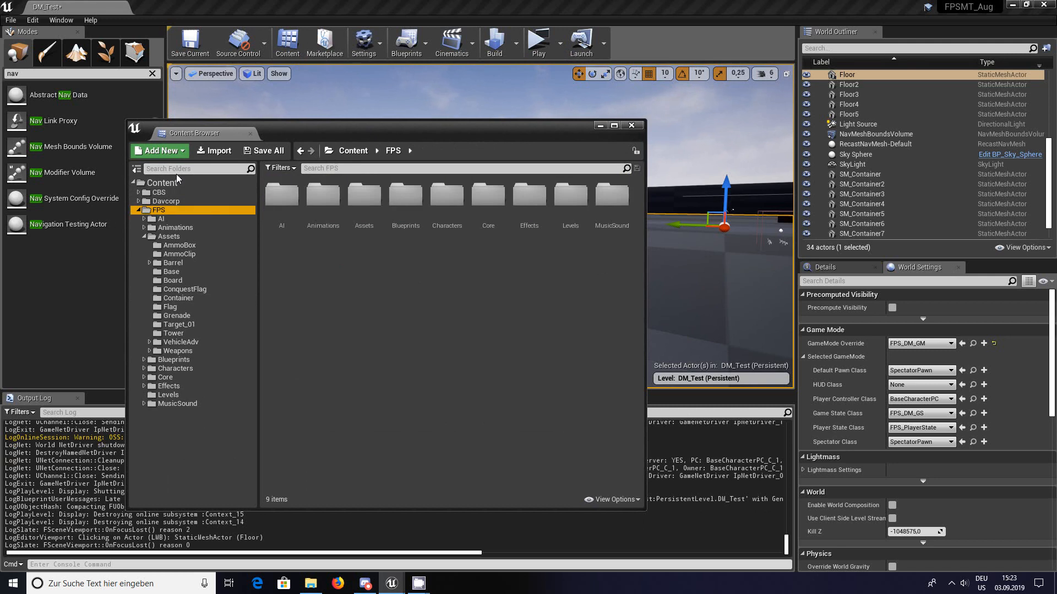
text(map)
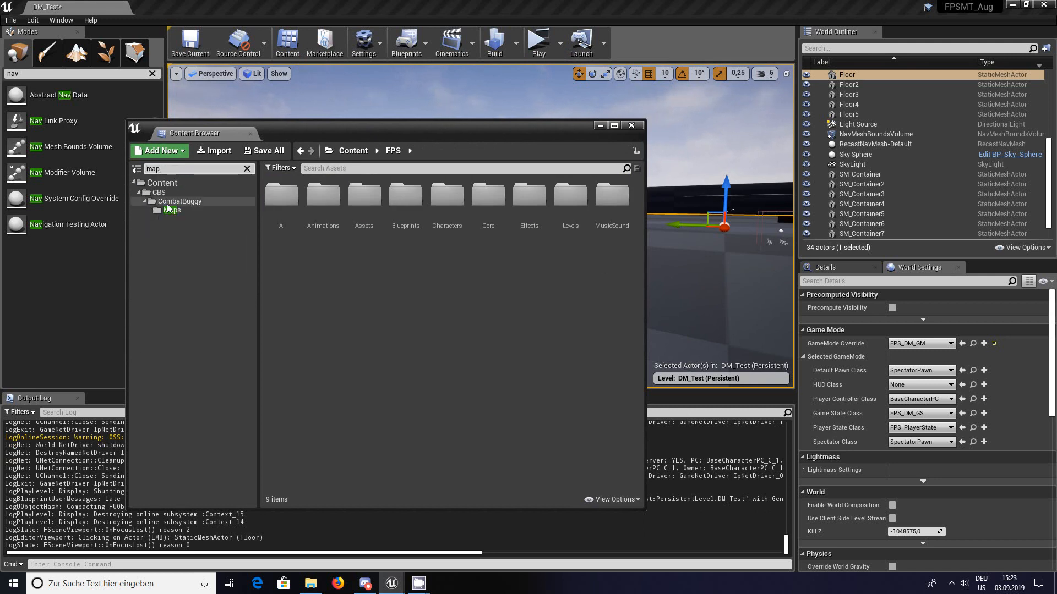
drag(182, 170, 136, 169)
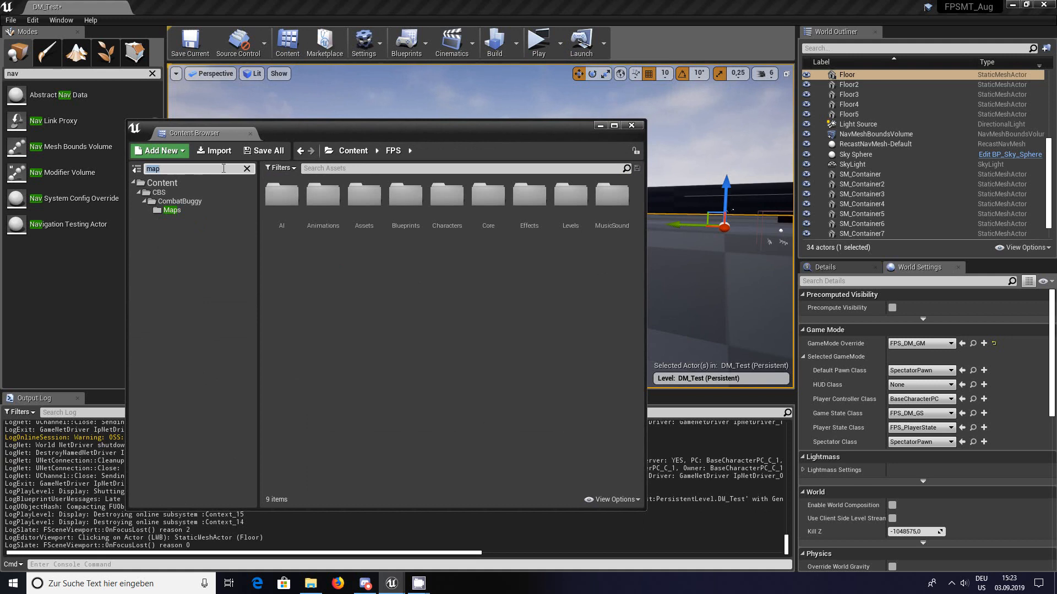
click(247, 169)
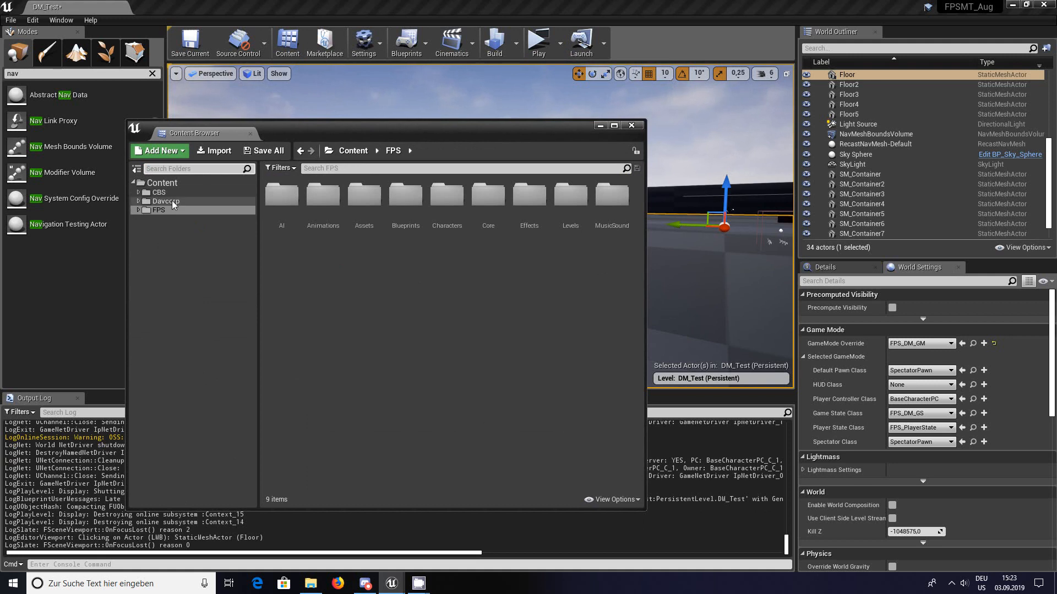
Step: Look through the FPS project's Levels folder and the Game and GameInstance folders under Blueprints for the map list asset
click(138, 210)
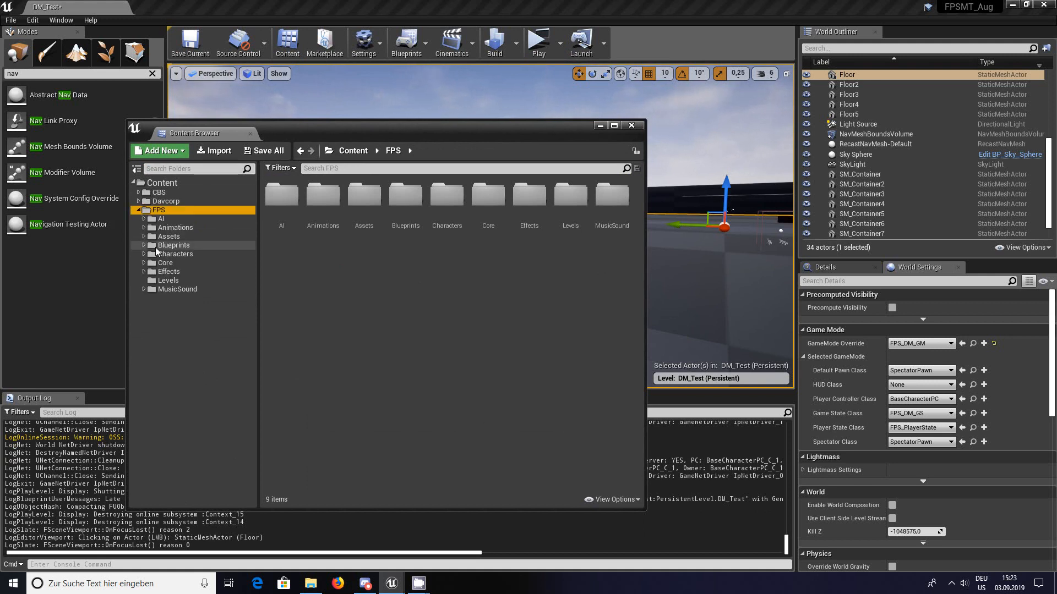
click(143, 246)
click(165, 246)
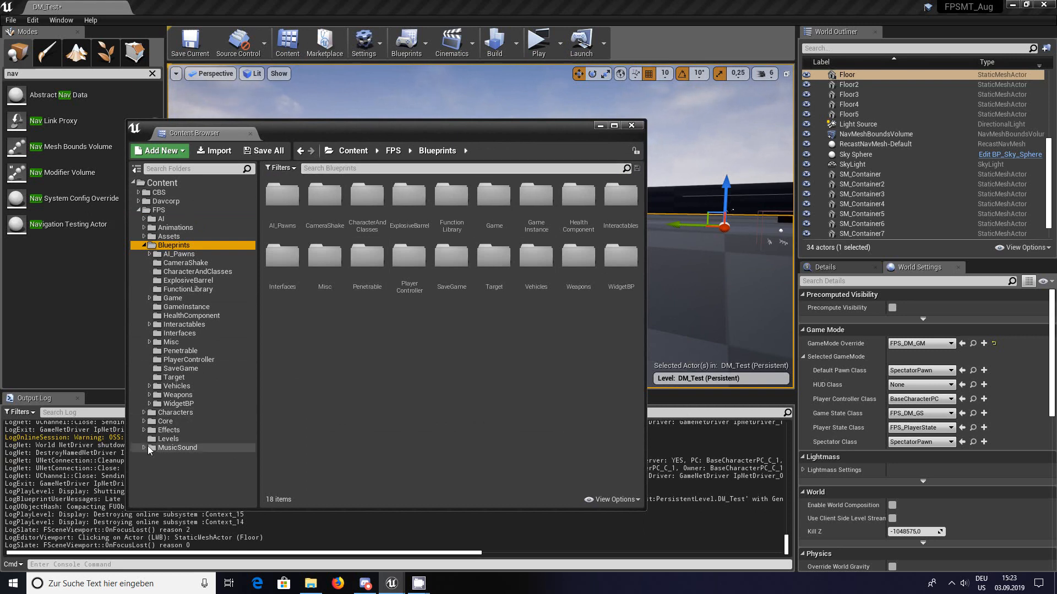
click(165, 439)
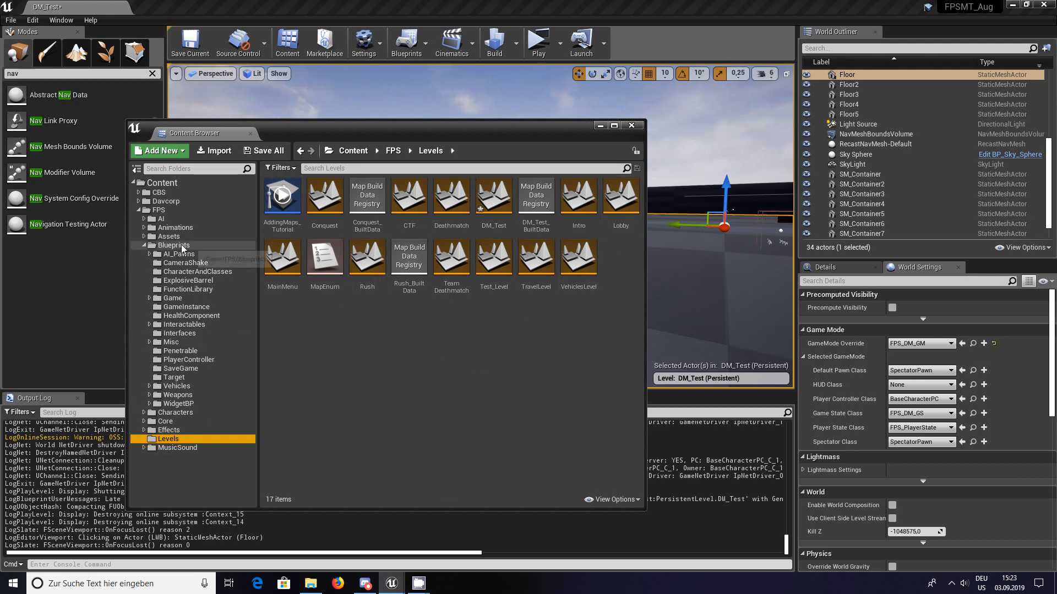
click(175, 298)
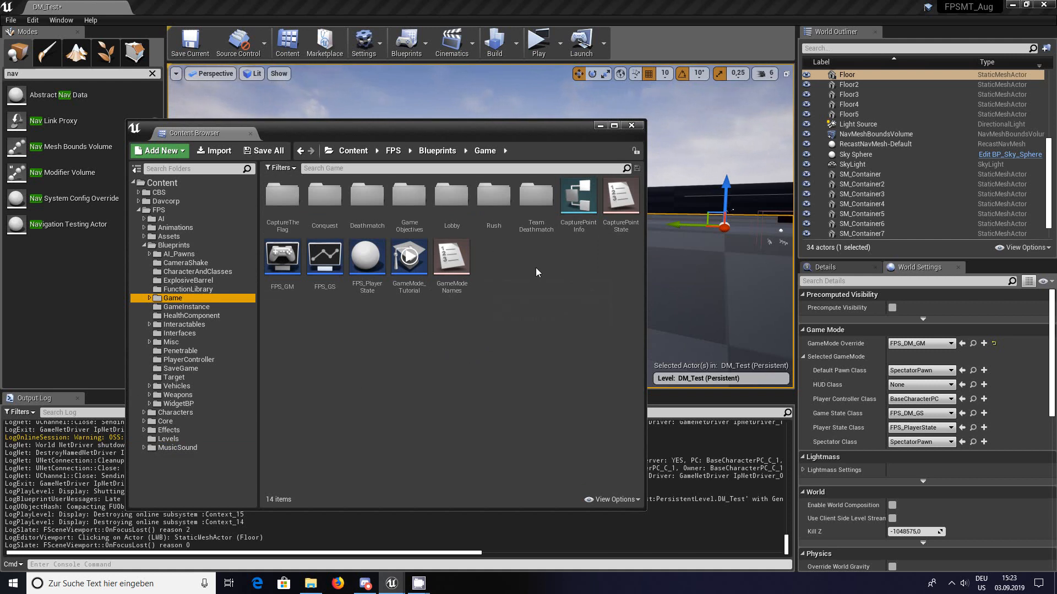
click(183, 307)
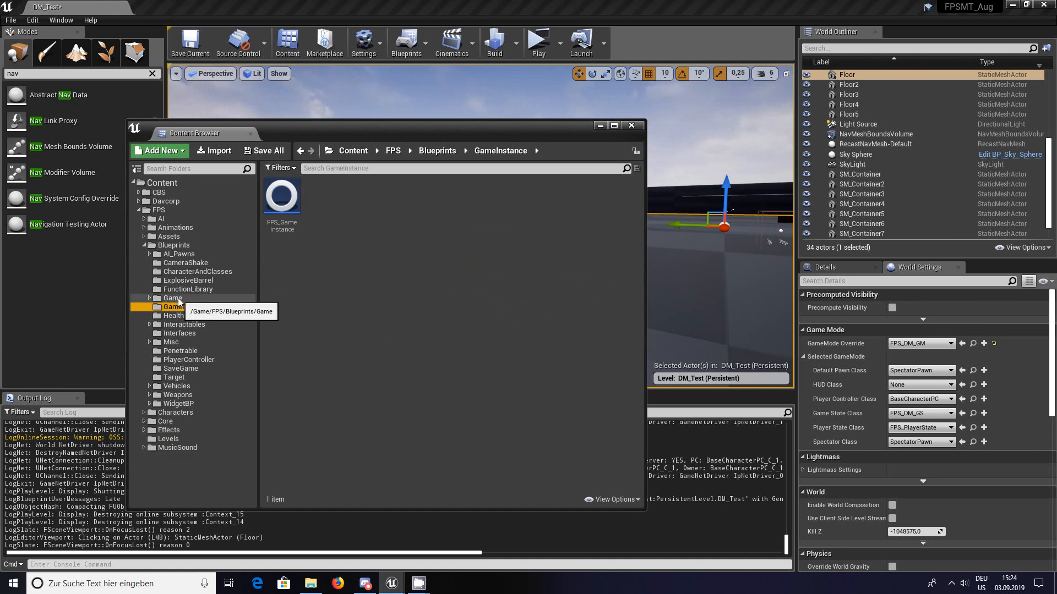
click(179, 299)
click(148, 298)
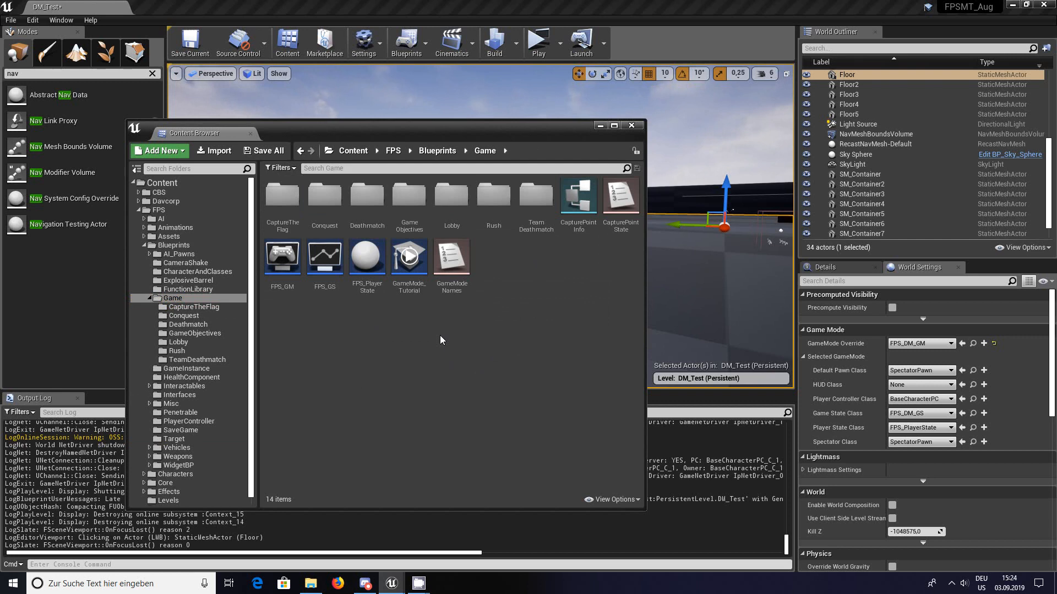
Step: Examine the GameModeNames enumeration and the GameObjectives folder, then return to the Game folder
click(453, 260)
double_click(456, 262)
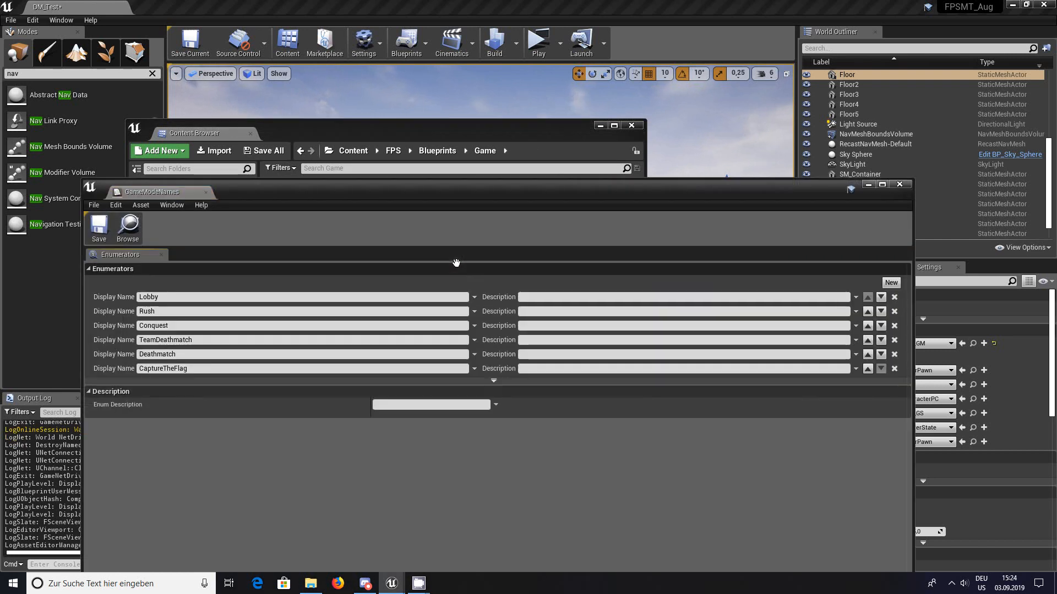
click(895, 184)
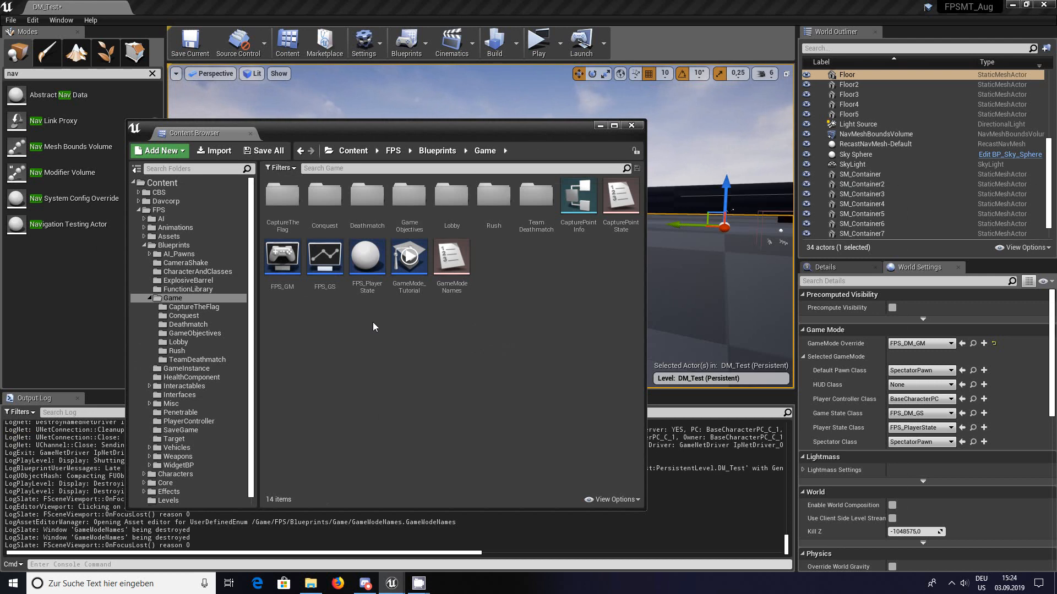
click(421, 198)
double_click(419, 198)
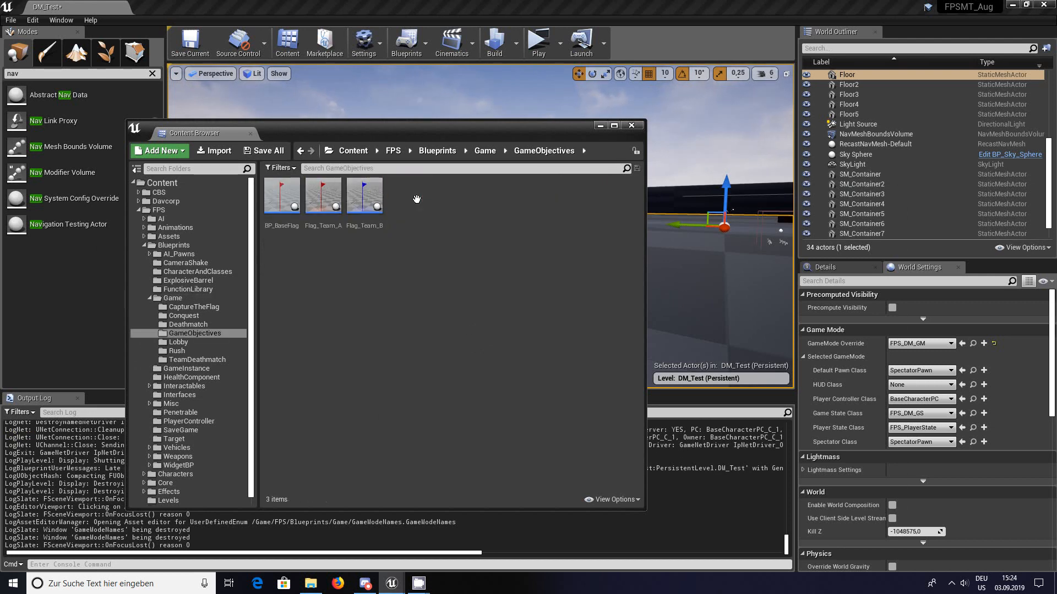
click(177, 299)
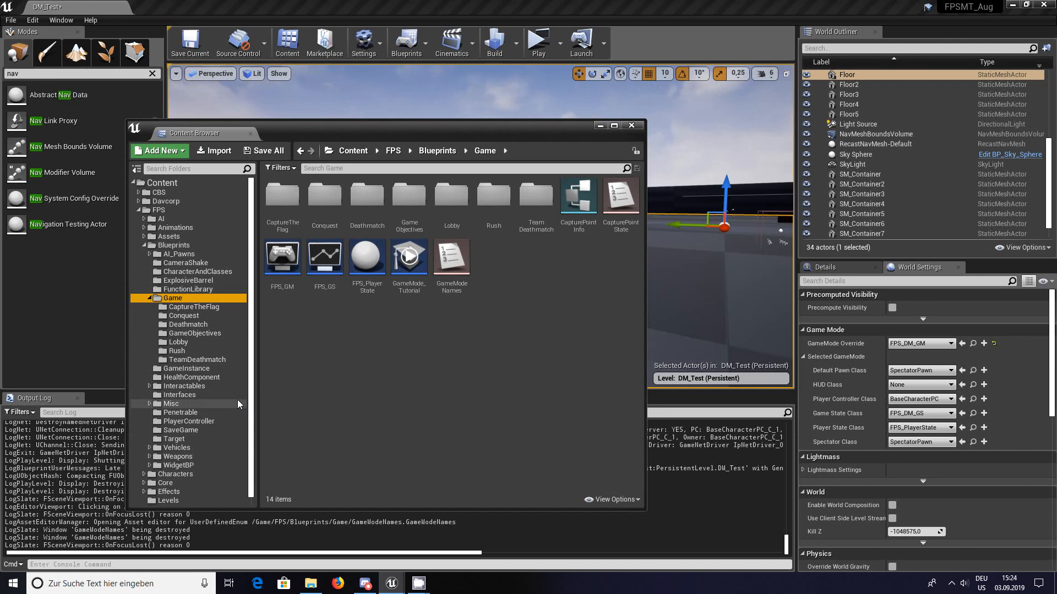
click(448, 339)
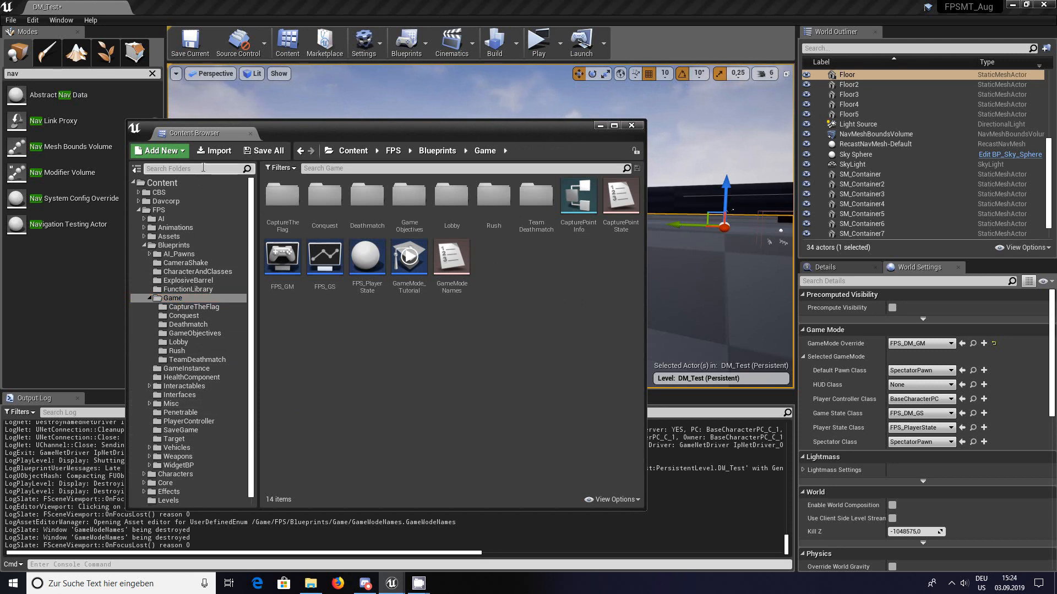
Step: Search the FPS project's folders for "name" and clear the search
click(175, 210)
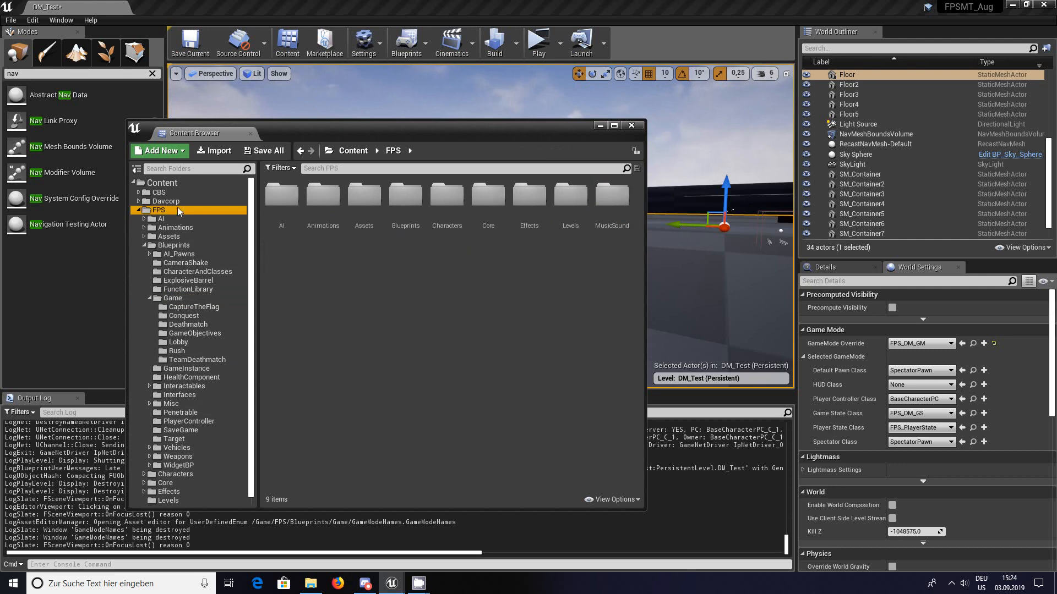
click(204, 169)
text(na)
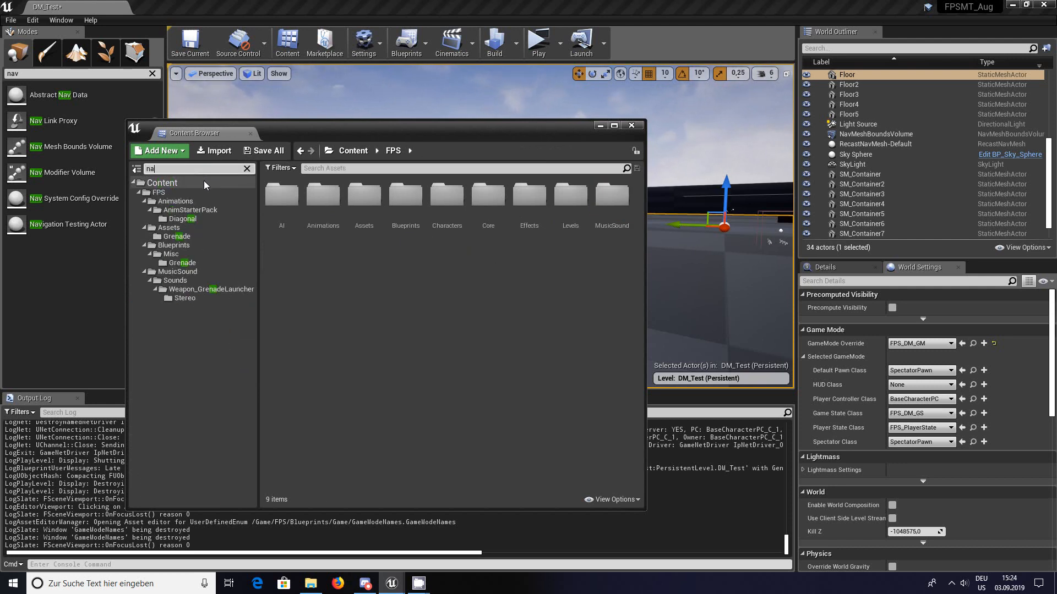
text(m)
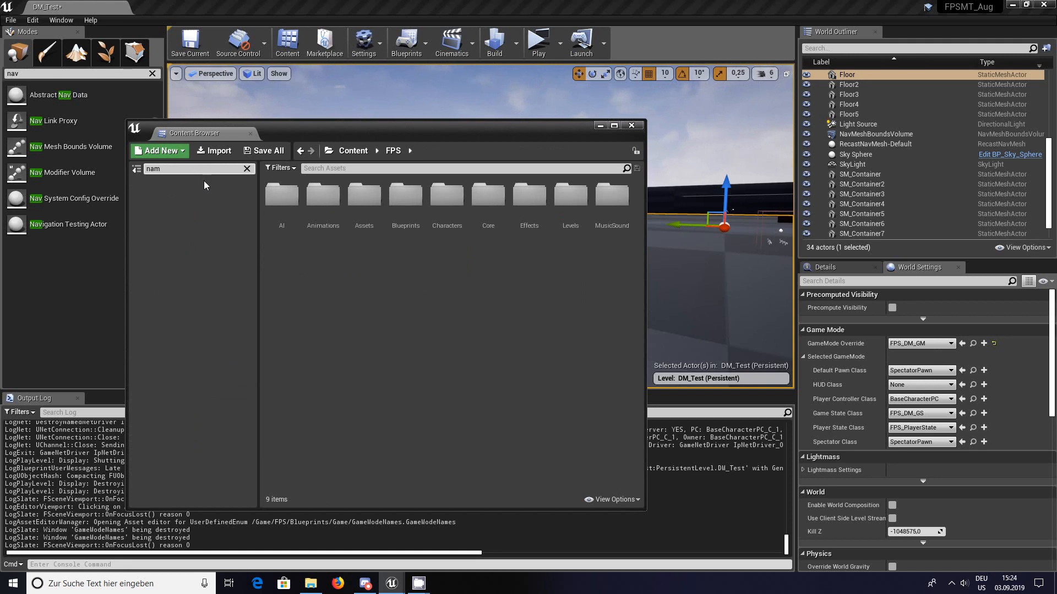
key(BackSpace)
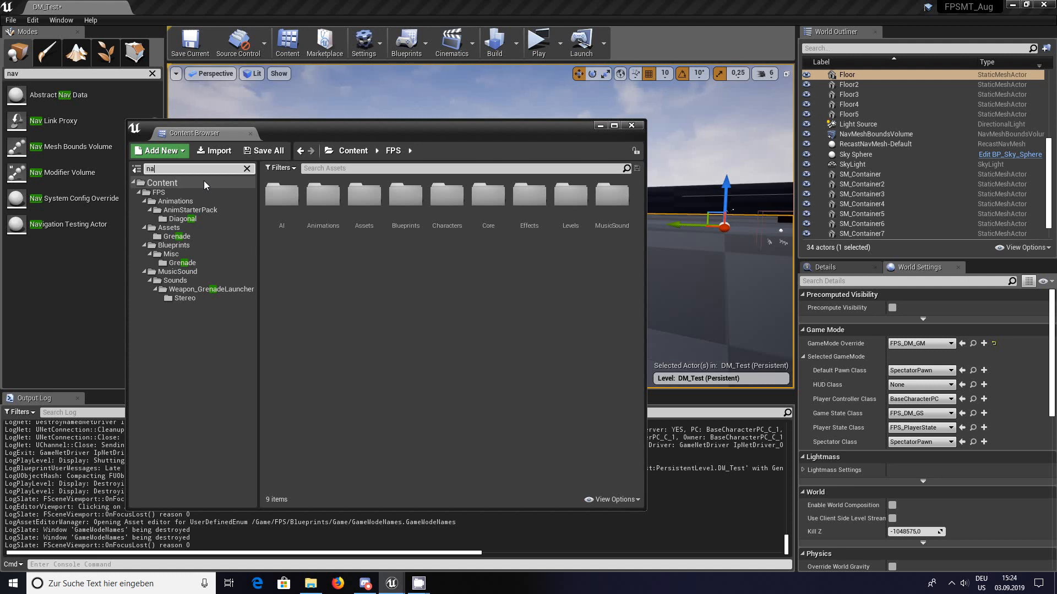
text(me)
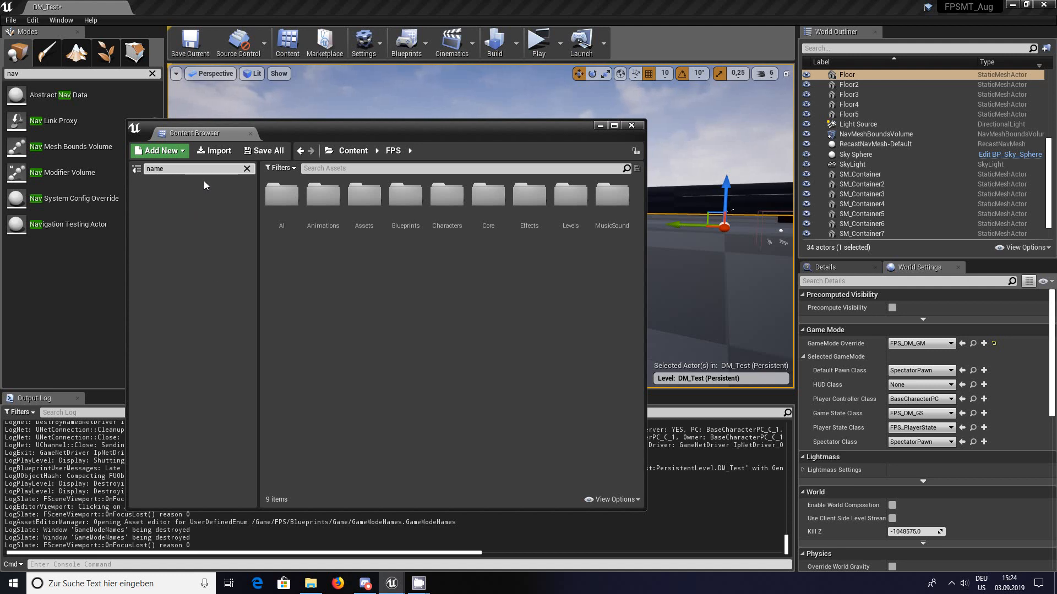
key(BackSpace)
key(BackSpace)
key(BackSpace)
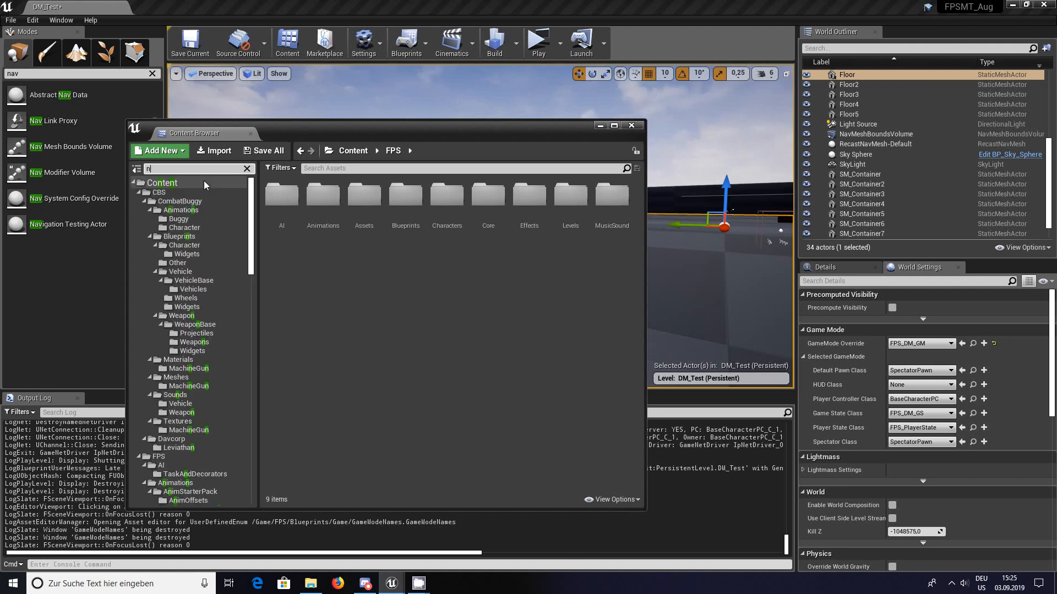
key(BackSpace)
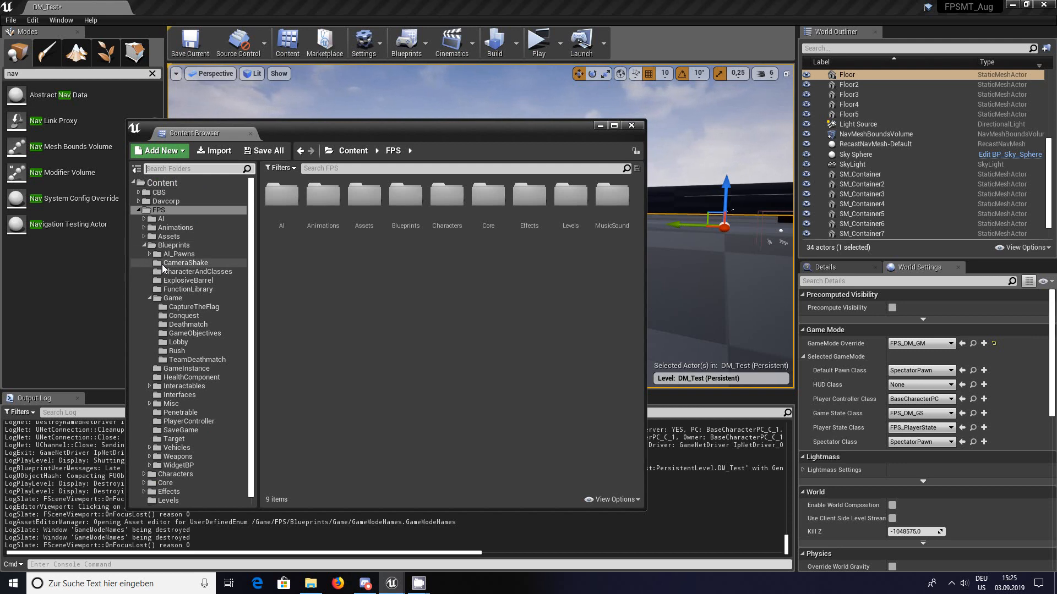
Step: Locate the MapEnum enumeration in the FPS Levels folder and open it for editing
click(185, 289)
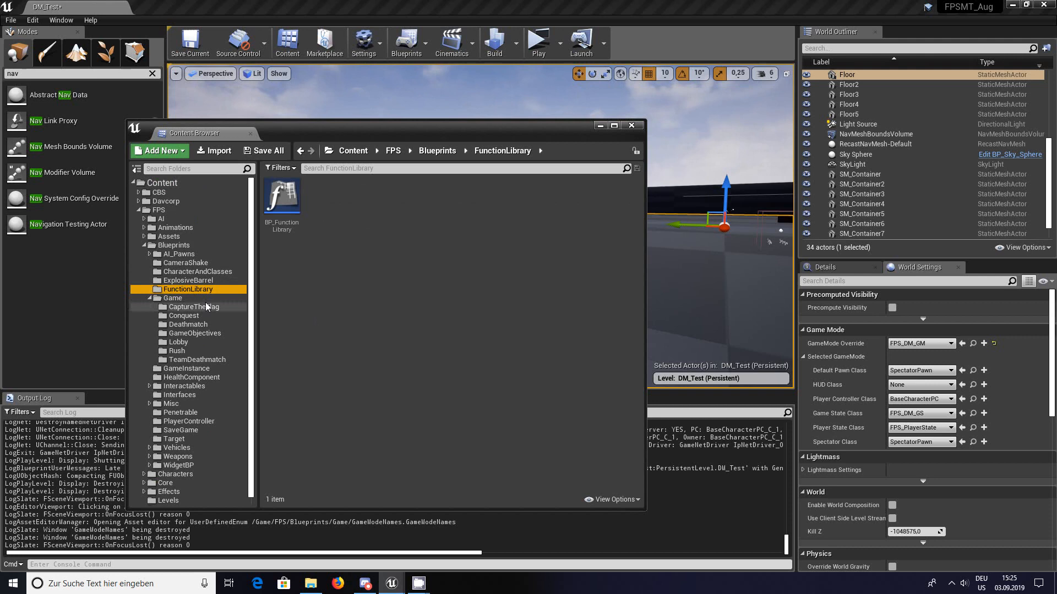
click(181, 298)
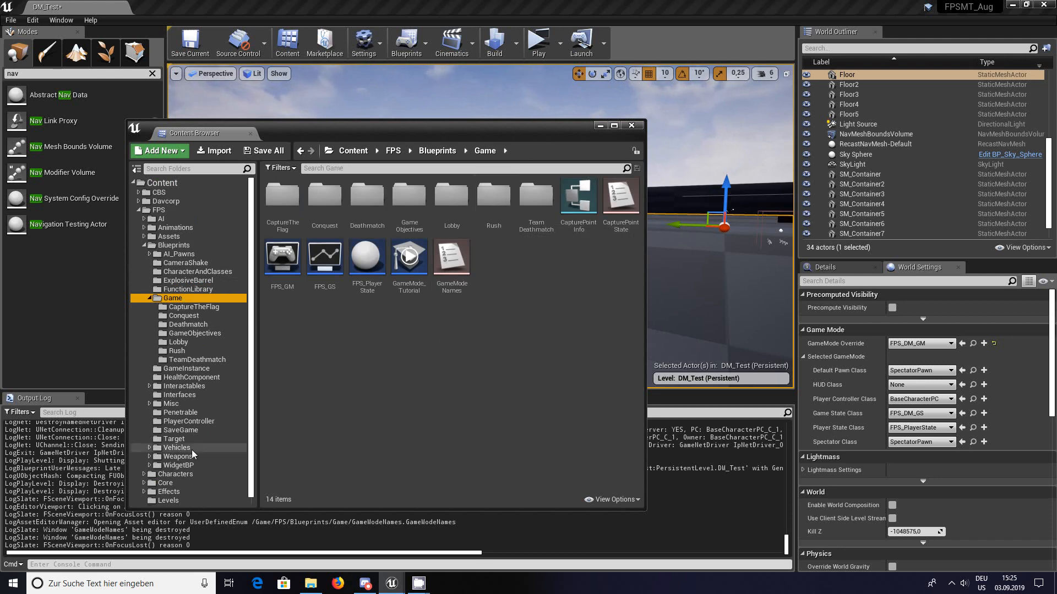
scroll(193, 467, down, 1)
click(190, 493)
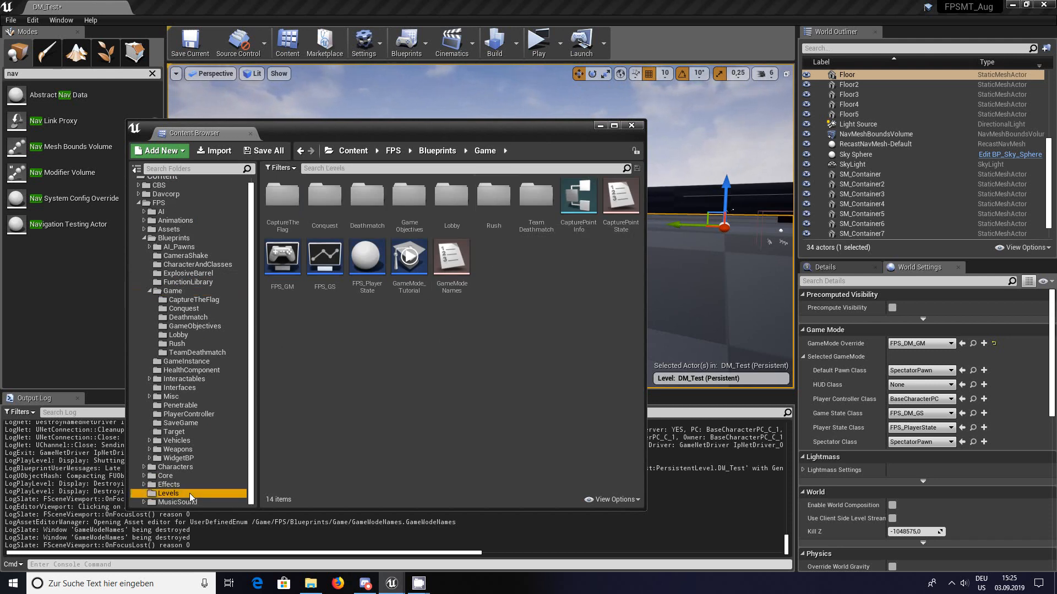
click(445, 414)
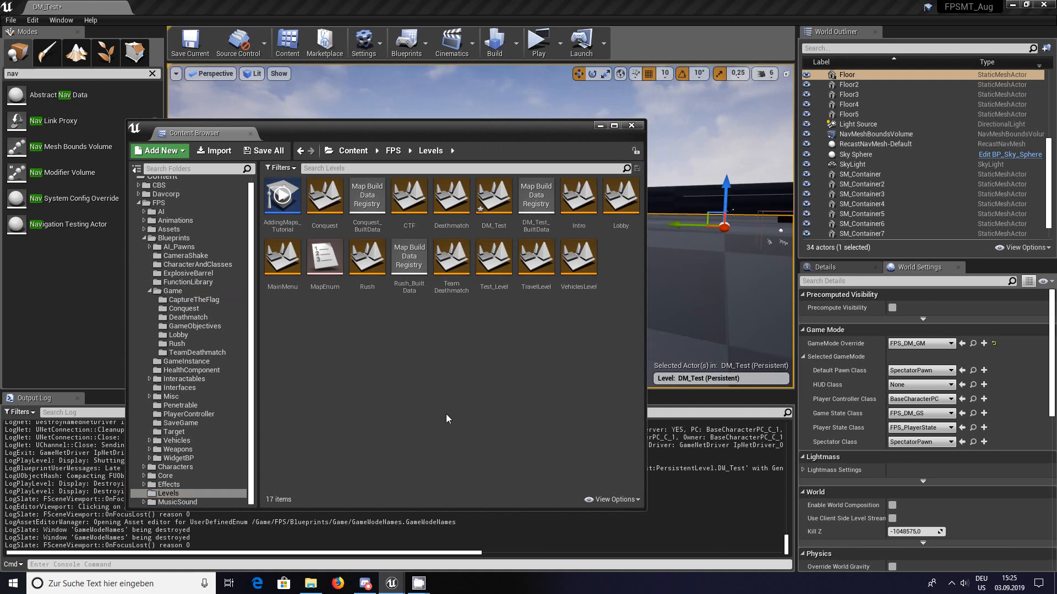
click(323, 262)
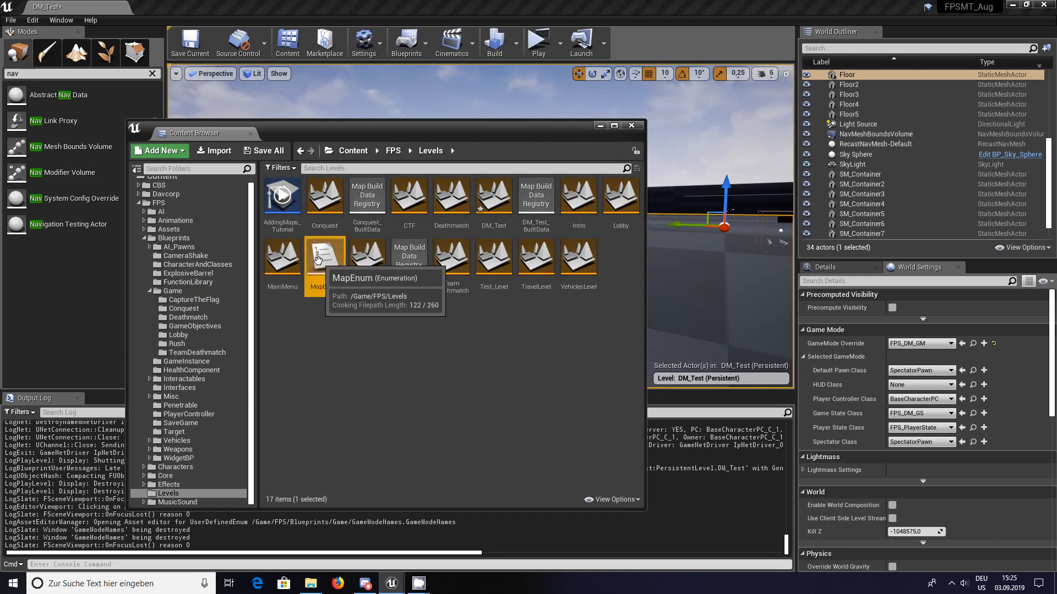
click(371, 372)
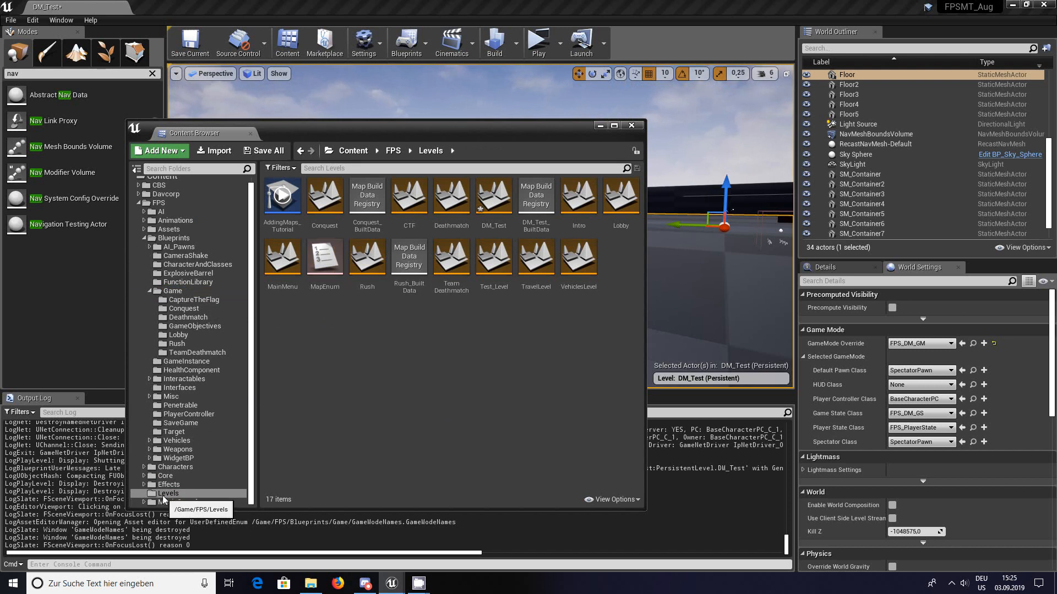
click(328, 274)
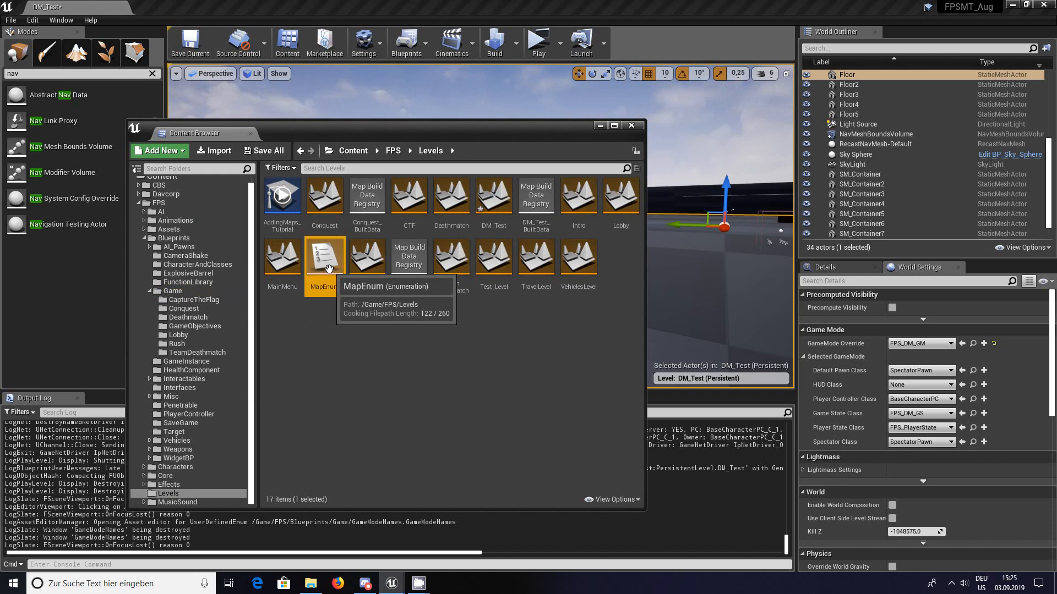
double_click(325, 258)
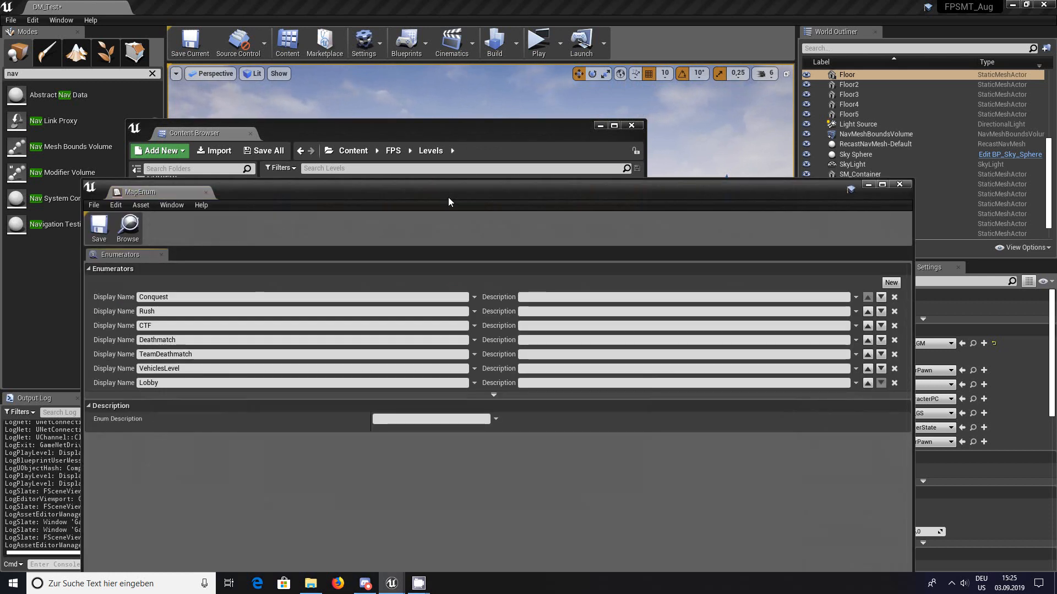
drag(448, 202, 472, 104)
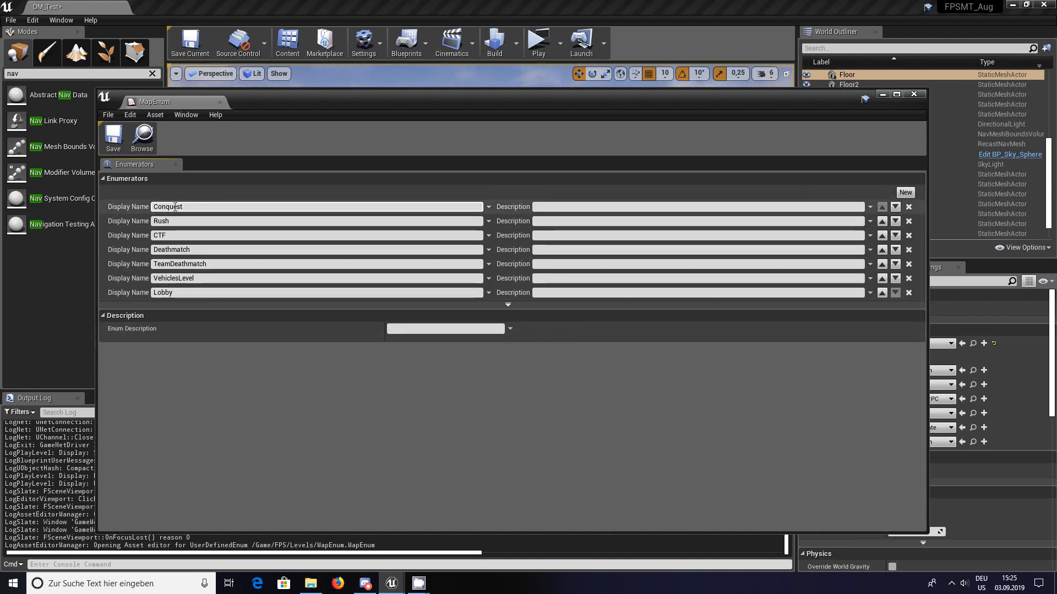
Step: Add a new enumerator with the display name DM_Test to MapEnum and save the enumeration
click(907, 193)
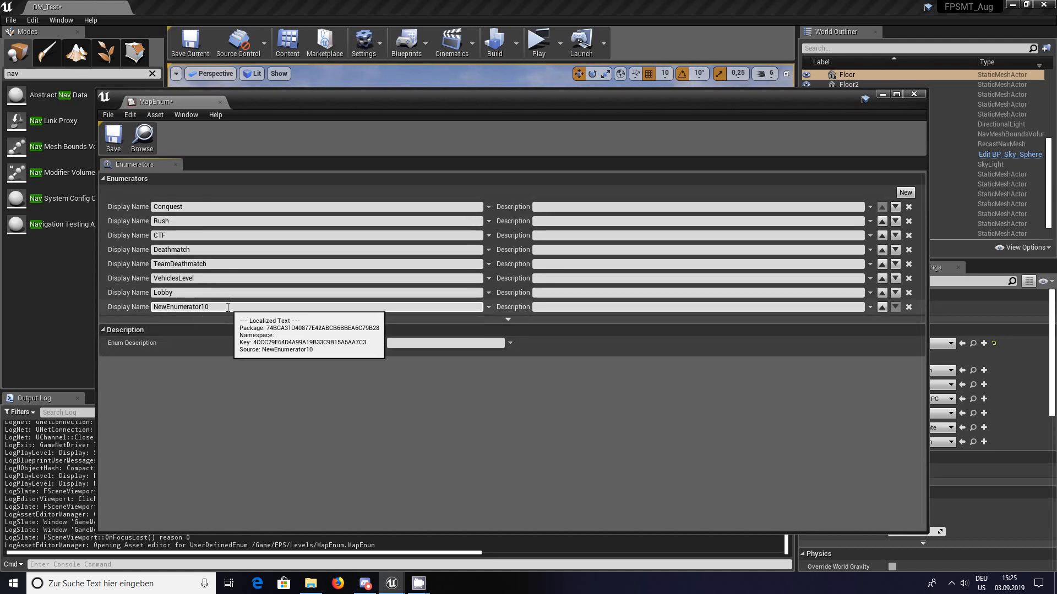
drag(223, 309, 138, 314)
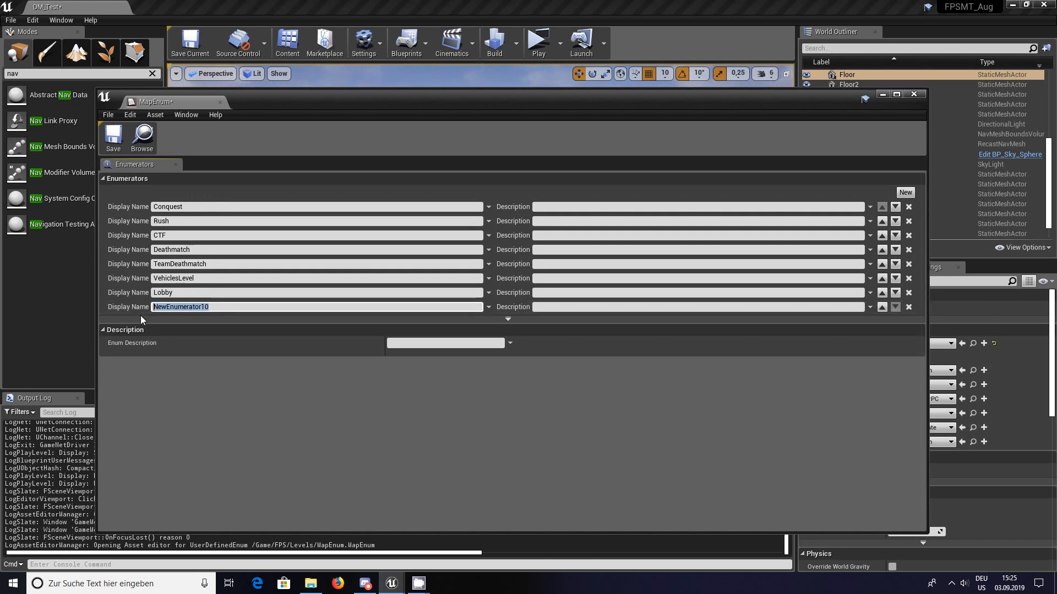
text(DM_Test)
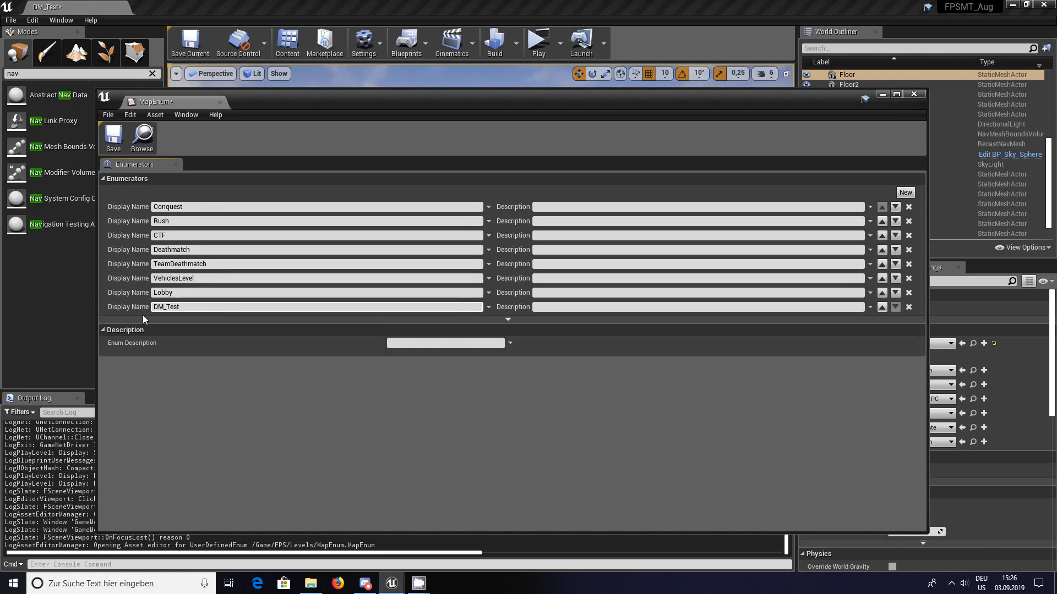
key(Return)
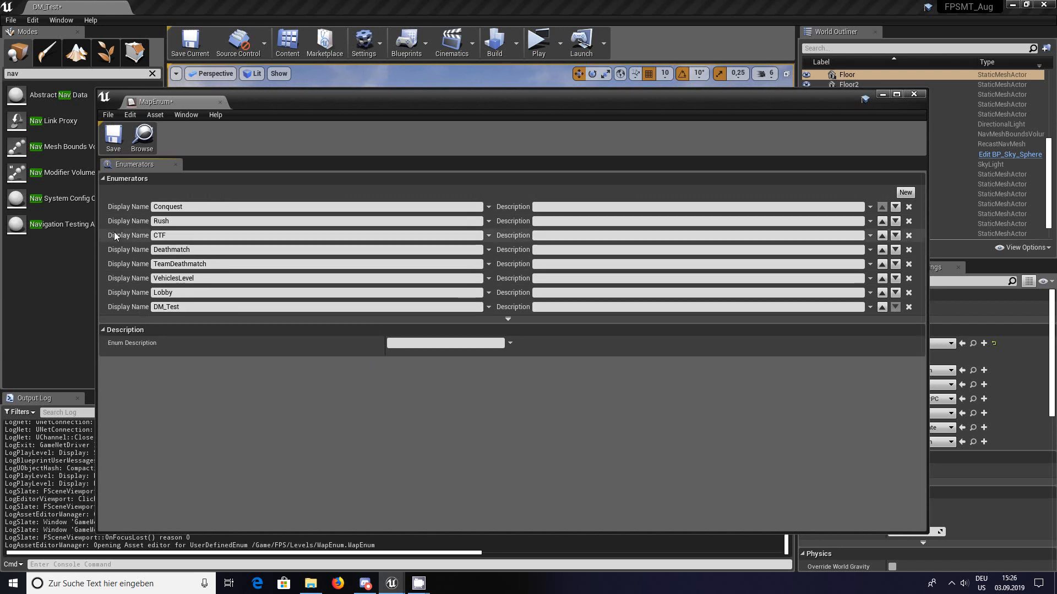
click(113, 139)
Step: Save all modified content, including the container materials, WB_HostServerMenu and the DM_Test level
drag(662, 97, 692, 362)
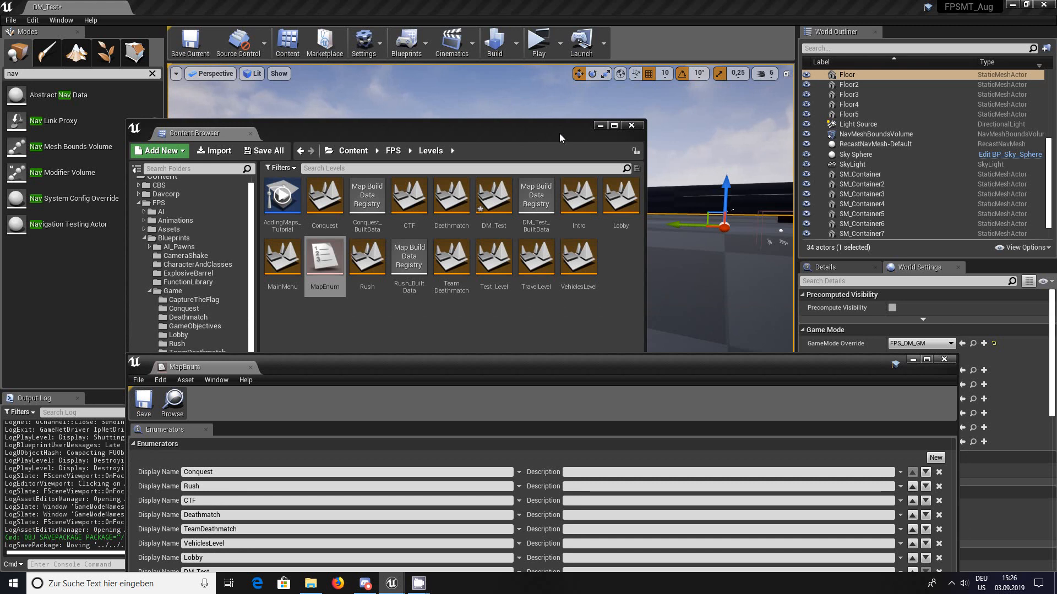
click(263, 151)
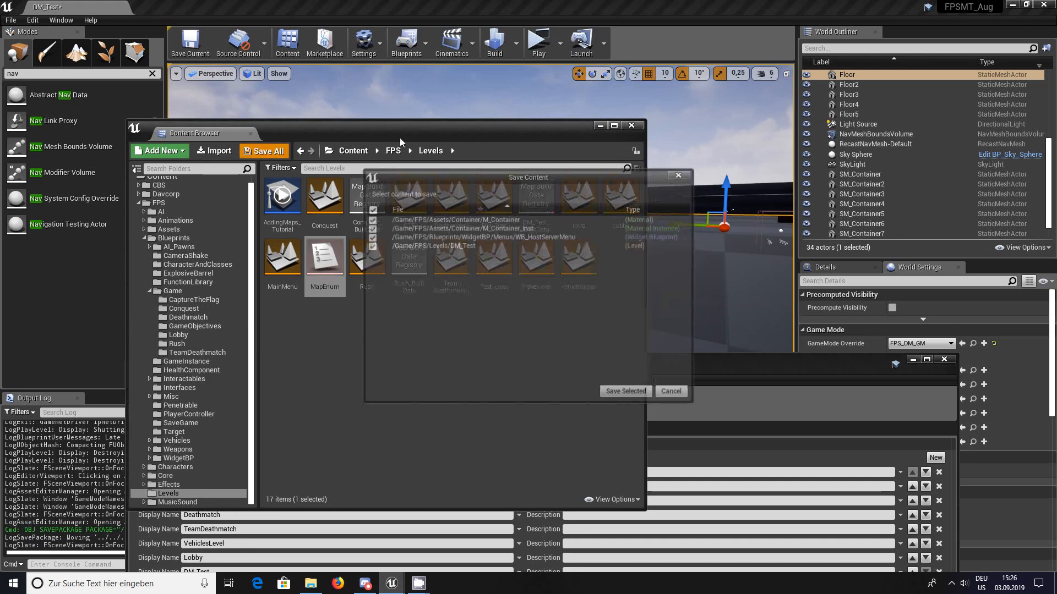
click(628, 393)
drag(539, 135, 604, 376)
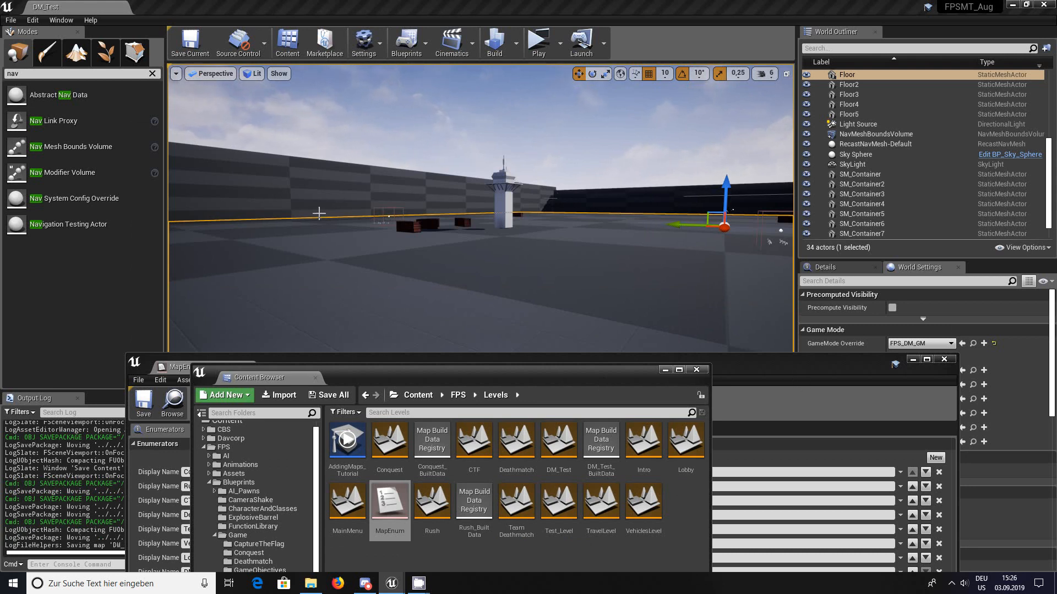
Step: Open the MainMenu level from the FPS Levels folder and clear the view for play-testing
click(791, 376)
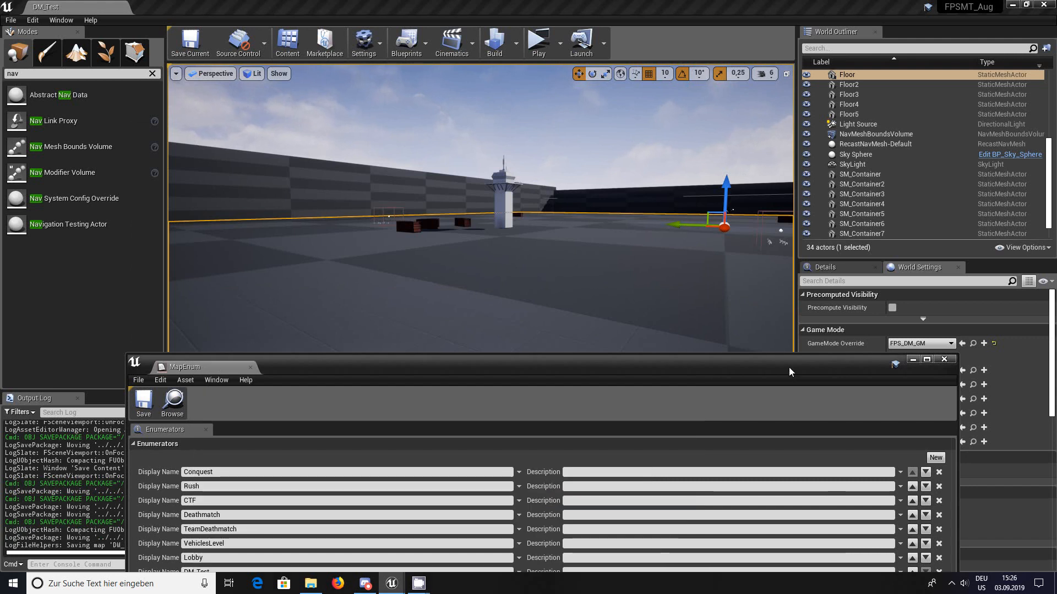
click(287, 47)
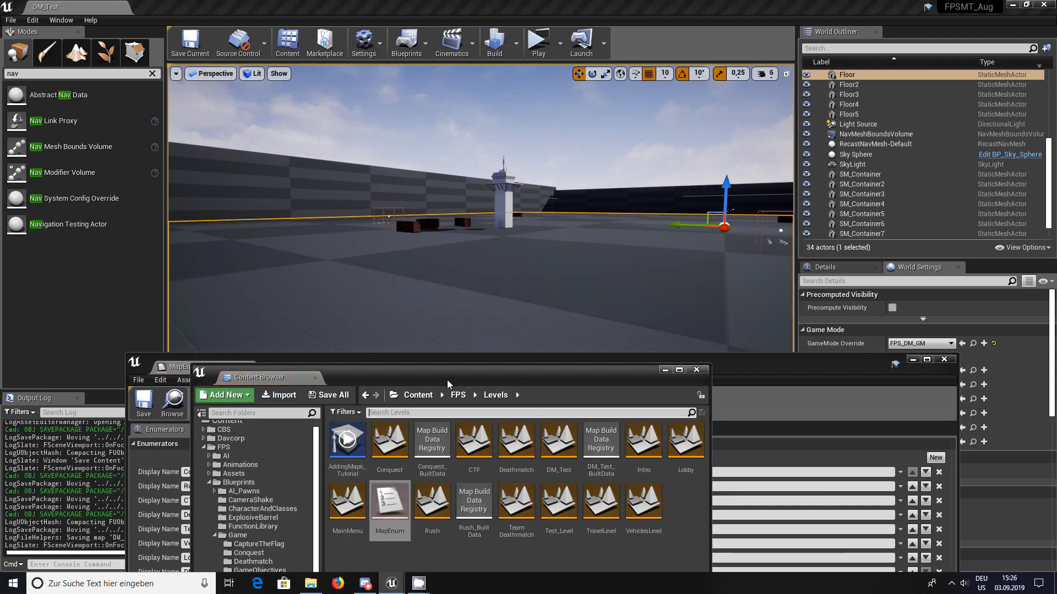
drag(447, 384, 415, 273)
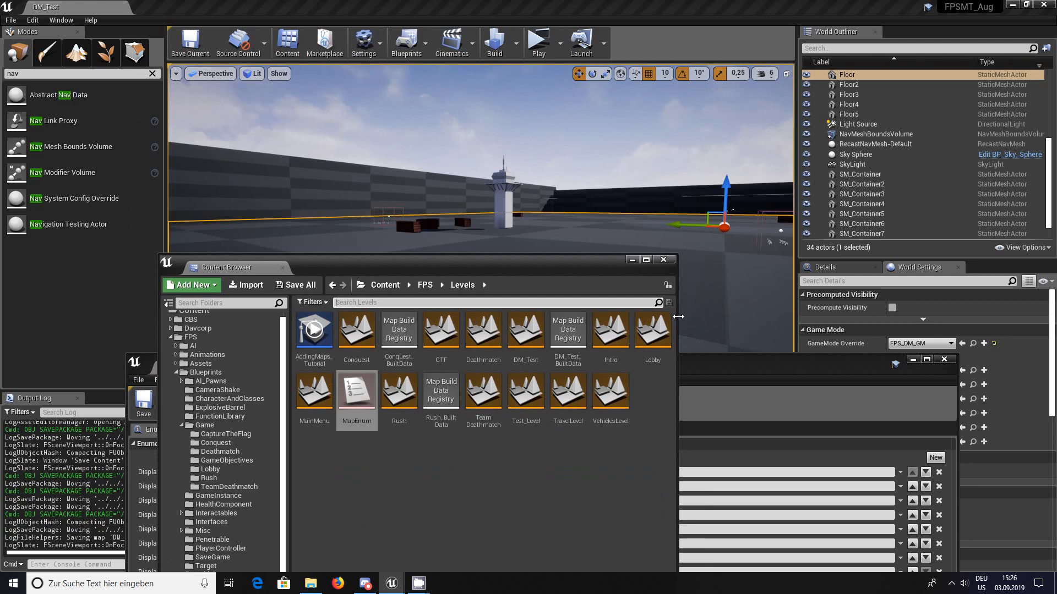
click(307, 397)
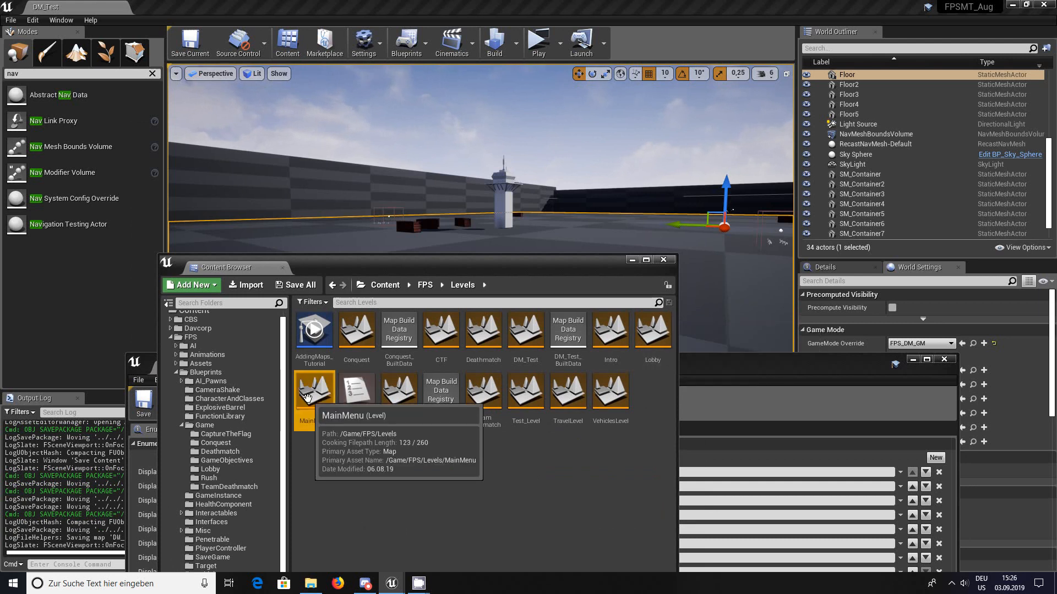
double_click(307, 397)
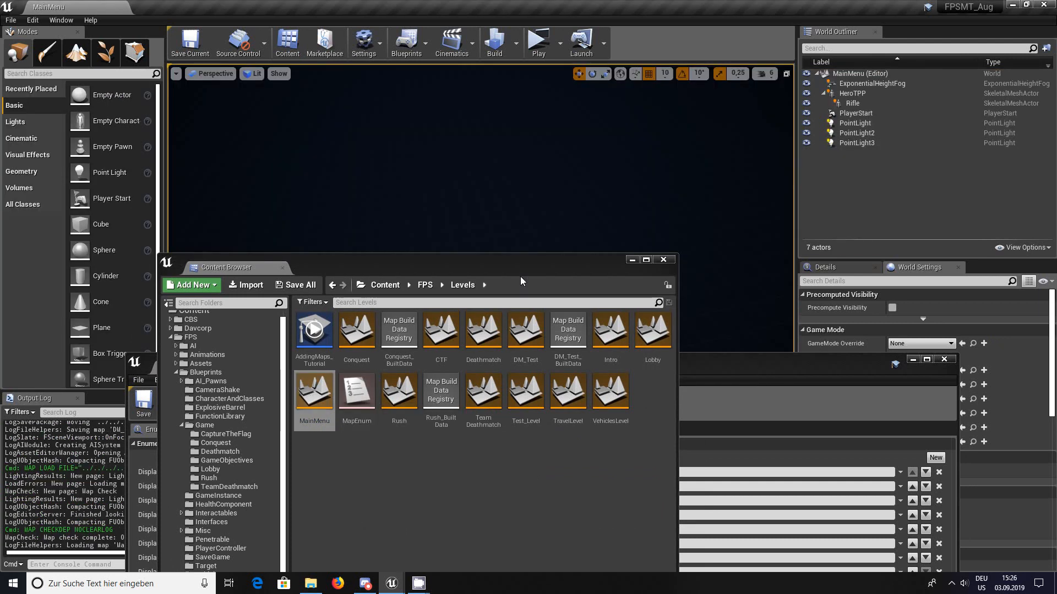
drag(520, 270, 560, 402)
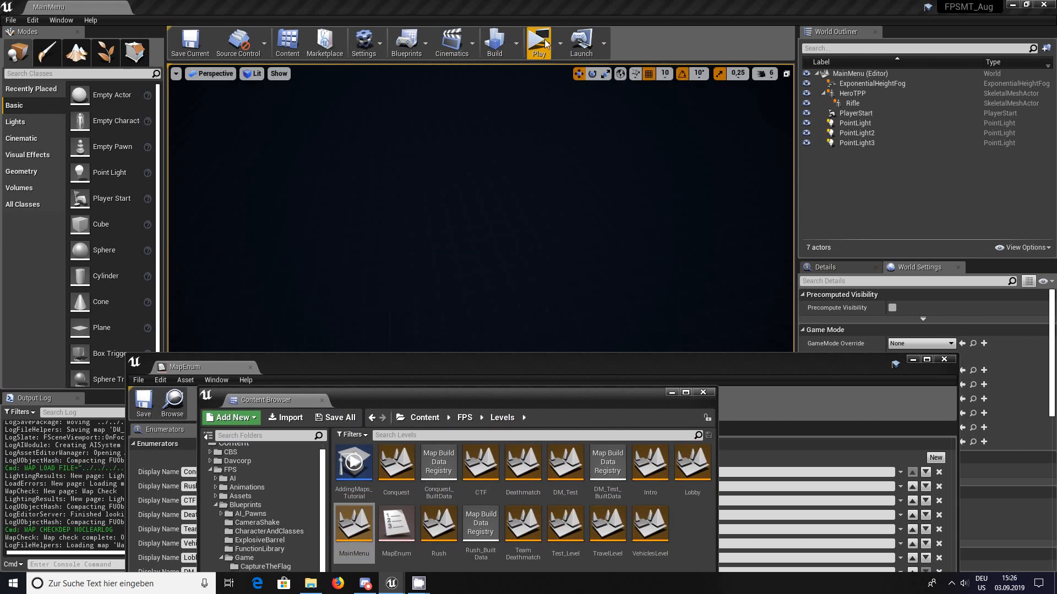
Step: Play the MainMenu level, start a single-player game, and leave it from the character selection
click(537, 49)
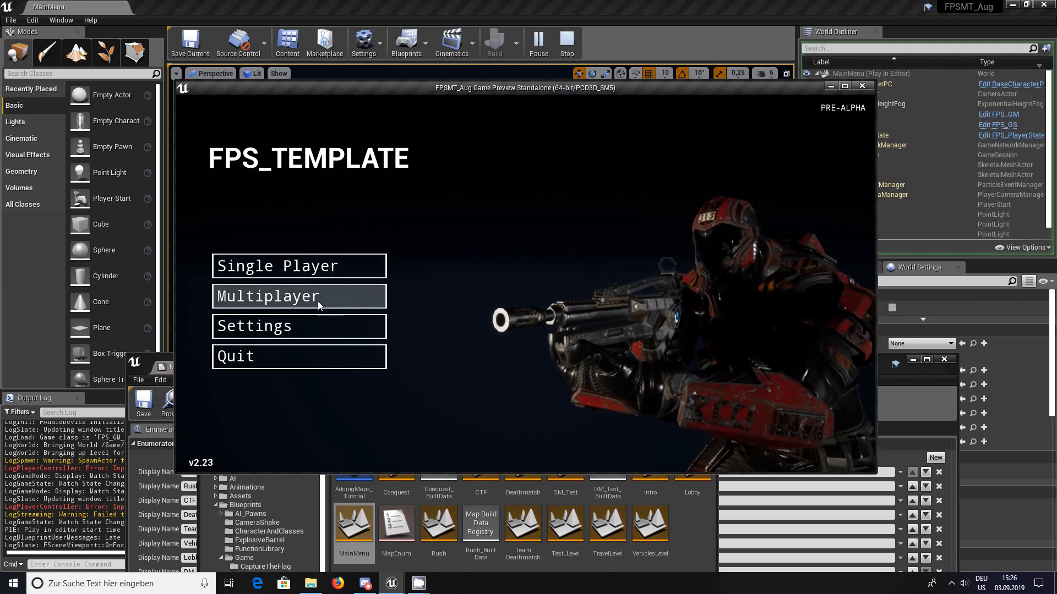
click(330, 272)
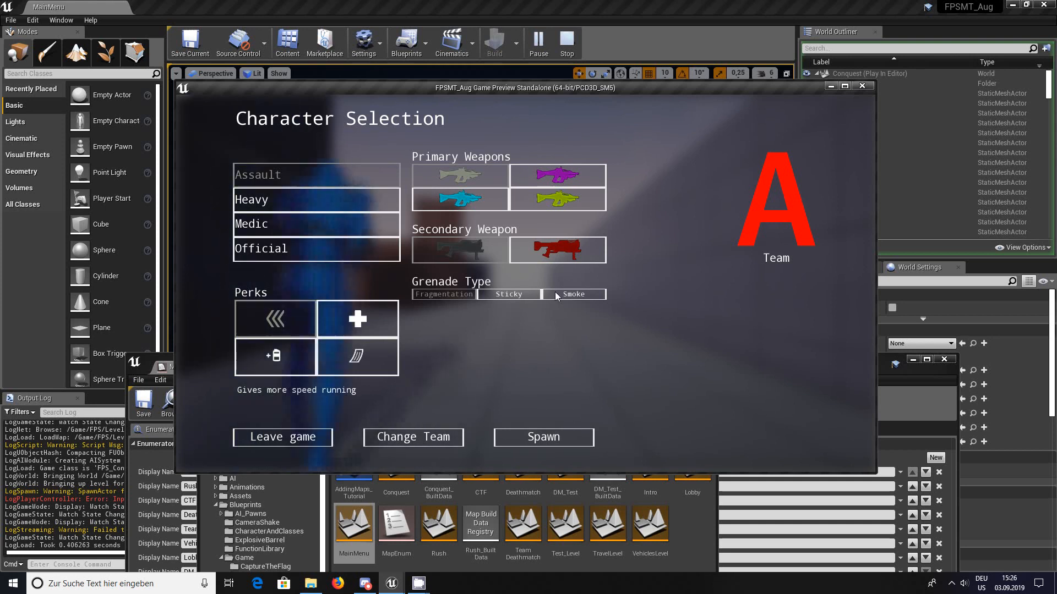
click(292, 437)
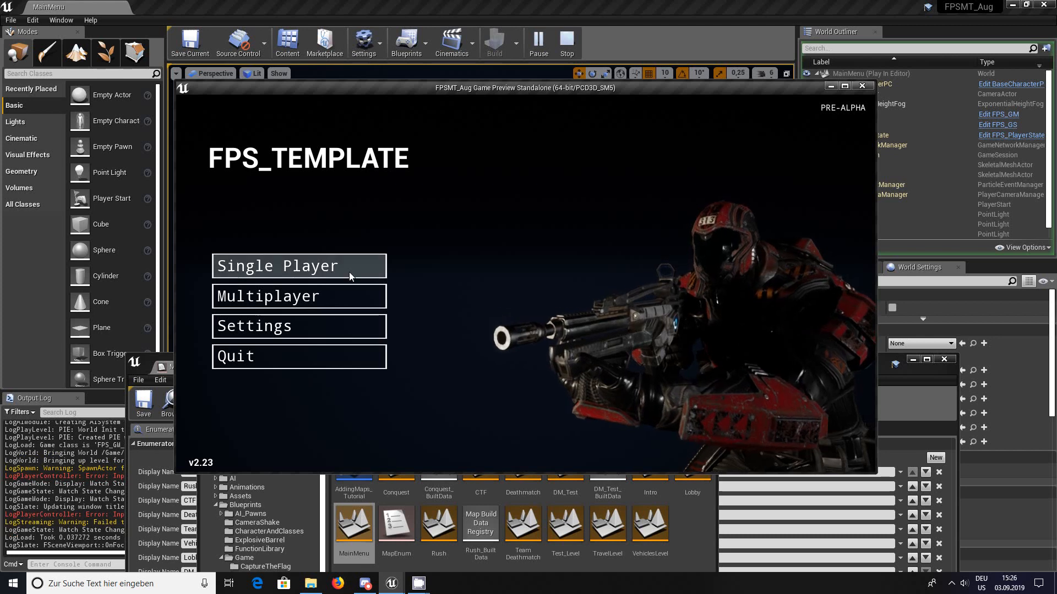
Step: Create a multiplayer game in the preview and choose DM_Test as its map
click(322, 301)
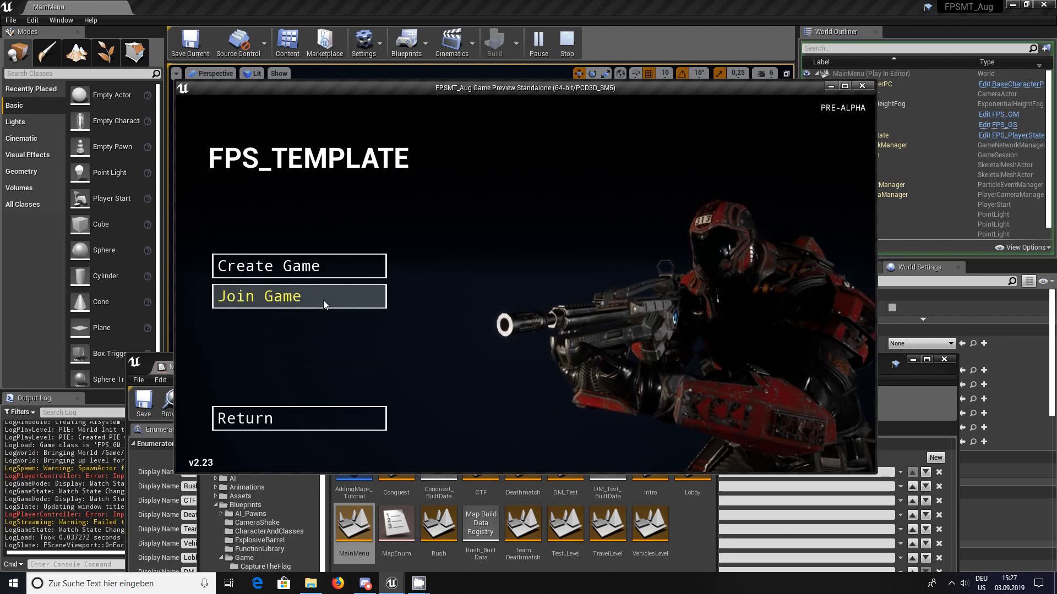
click(326, 271)
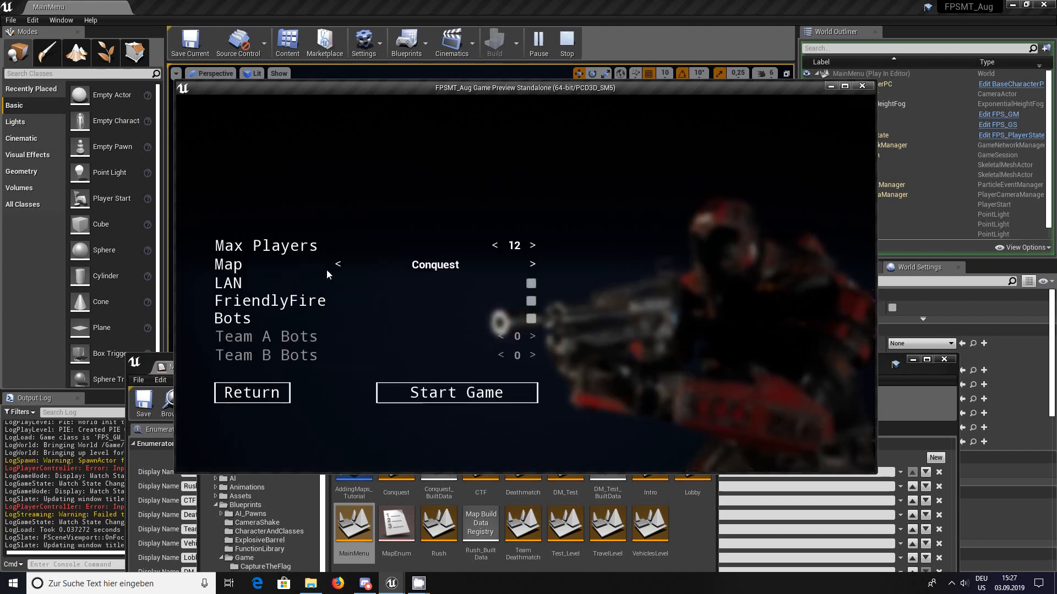
click(533, 265)
click(535, 269)
click(536, 269)
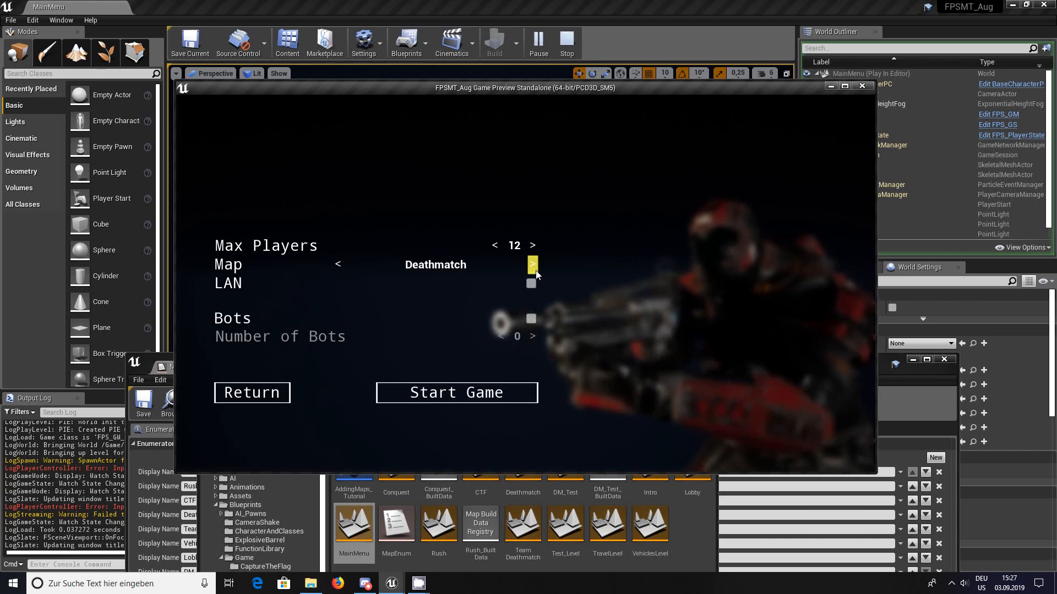
click(535, 269)
click(532, 265)
click(532, 265)
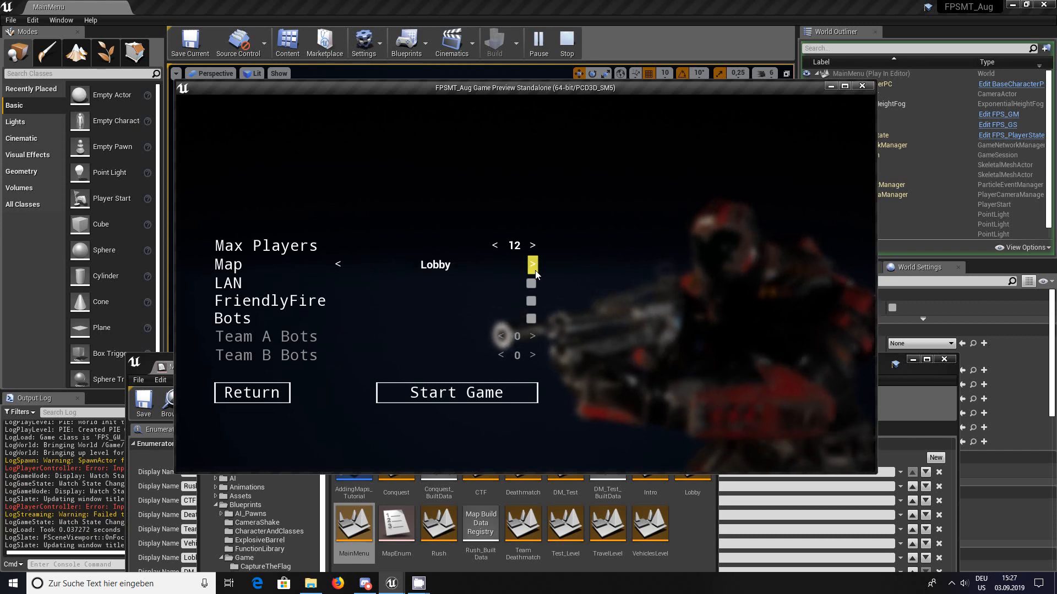
click(532, 265)
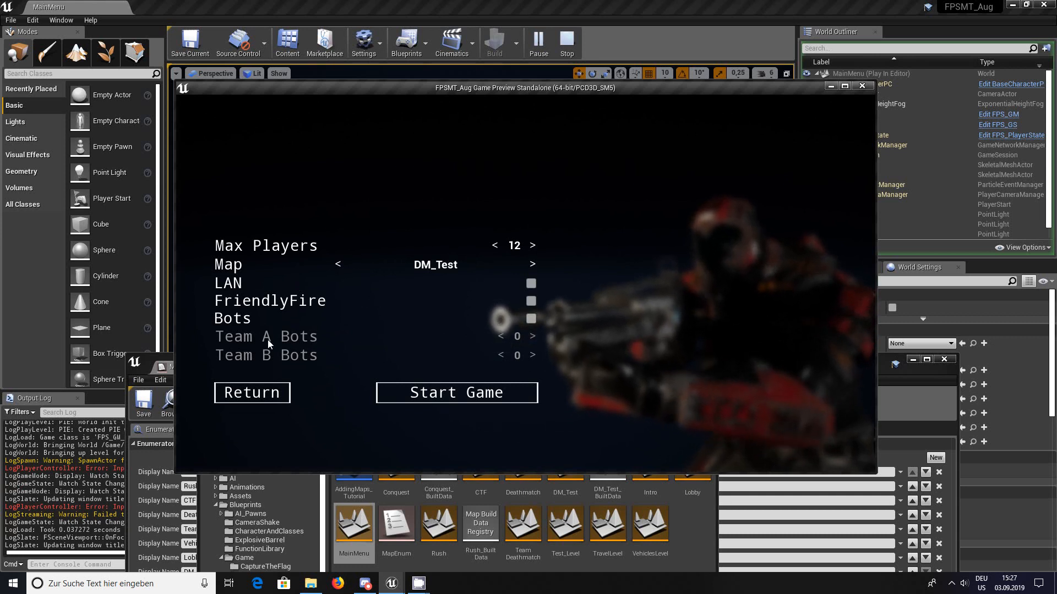
Step: Enable bots for the match and set Team A Bots to 6
click(530, 319)
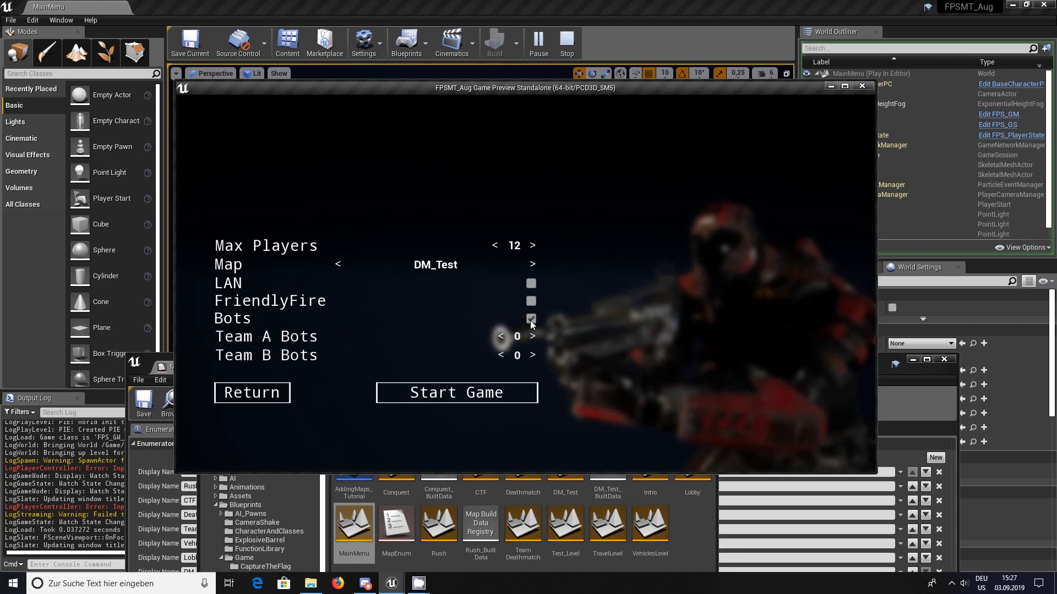
click(532, 337)
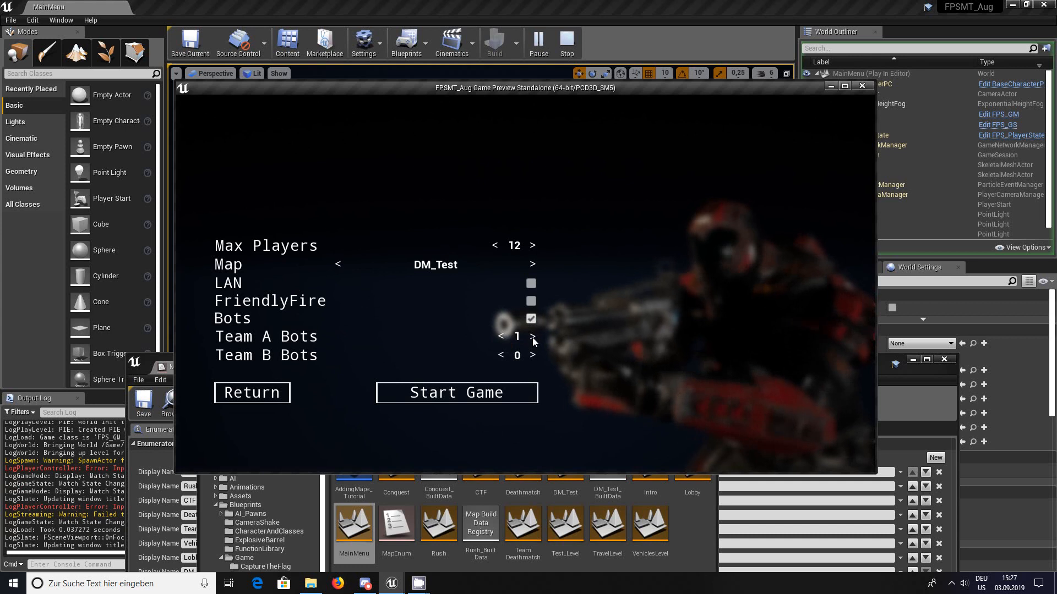
click(532, 337)
click(532, 337)
click(533, 337)
click(533, 337)
click(532, 337)
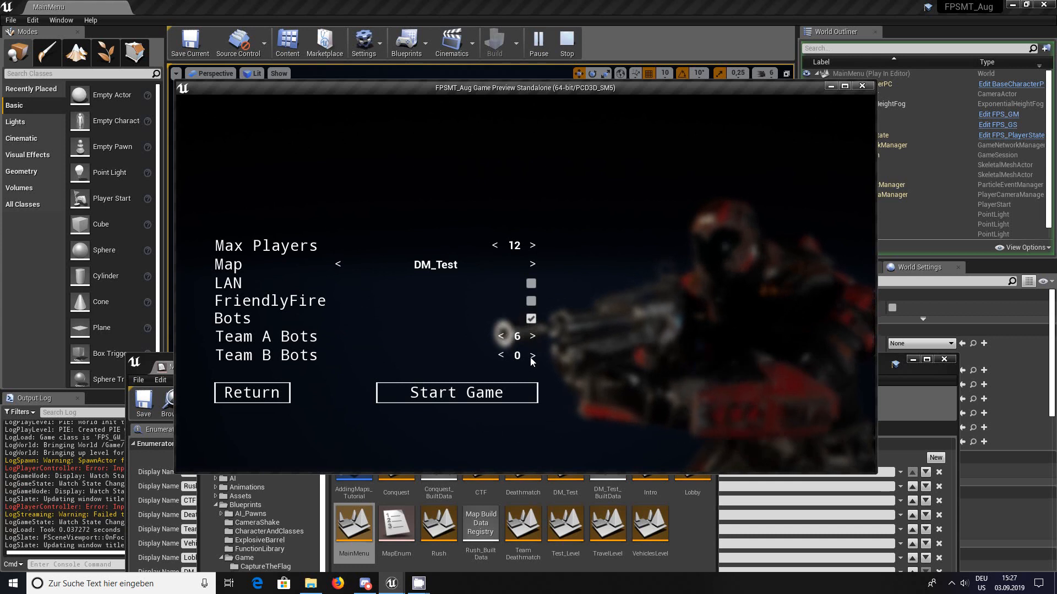
Step: Raise Team B Bots to 5 and then reduce it by one
click(533, 356)
click(532, 356)
click(532, 356)
click(532, 355)
click(532, 356)
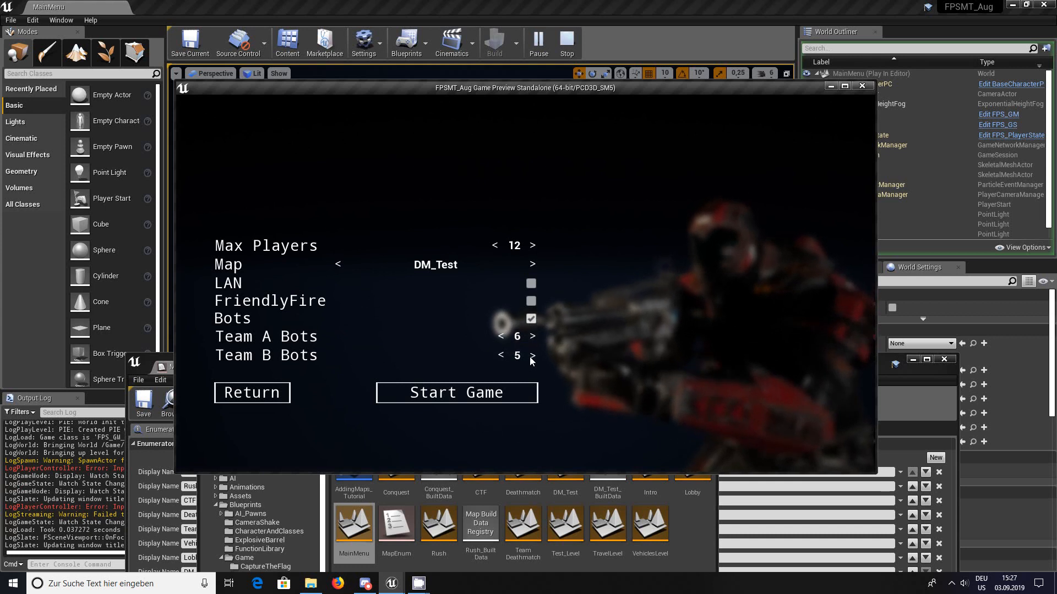
click(501, 356)
Step: Start the game on DM_Test, spawn with the default Assault loadout, and play-test the deathmatch by shooting bots
click(450, 394)
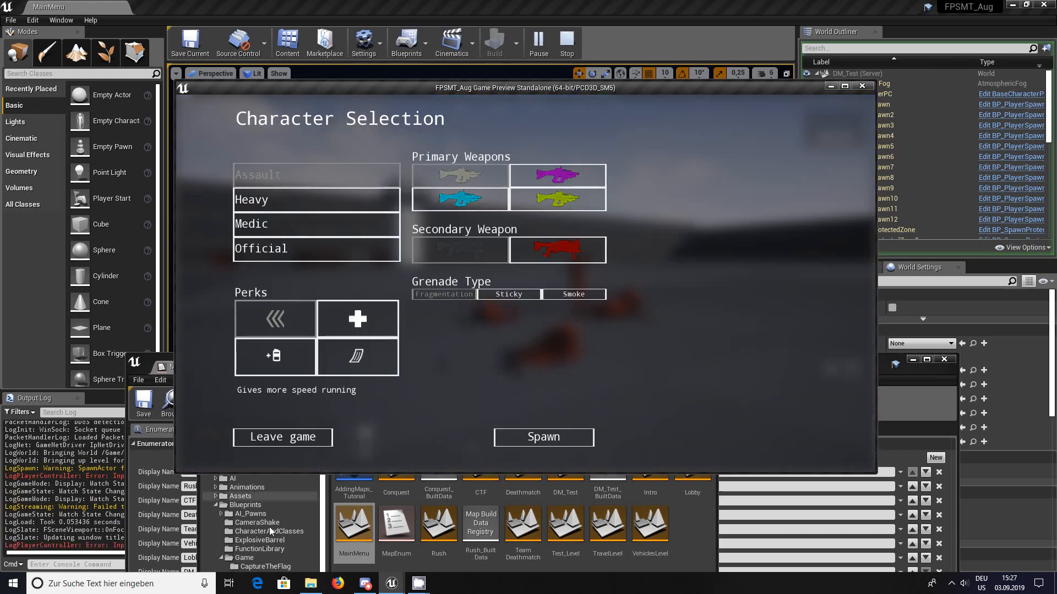
click(543, 444)
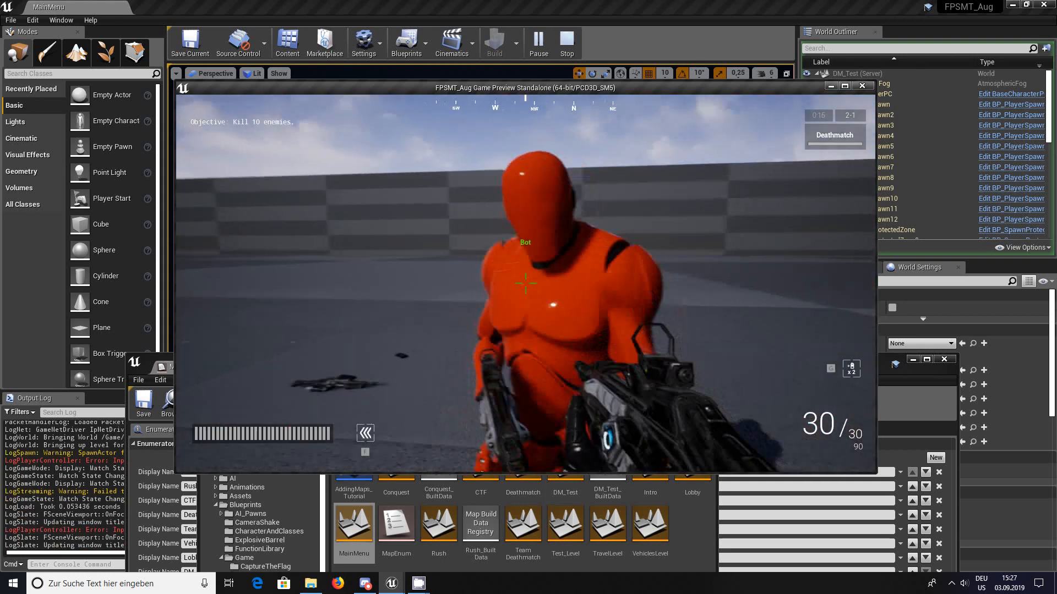
click(525, 284)
key(w)
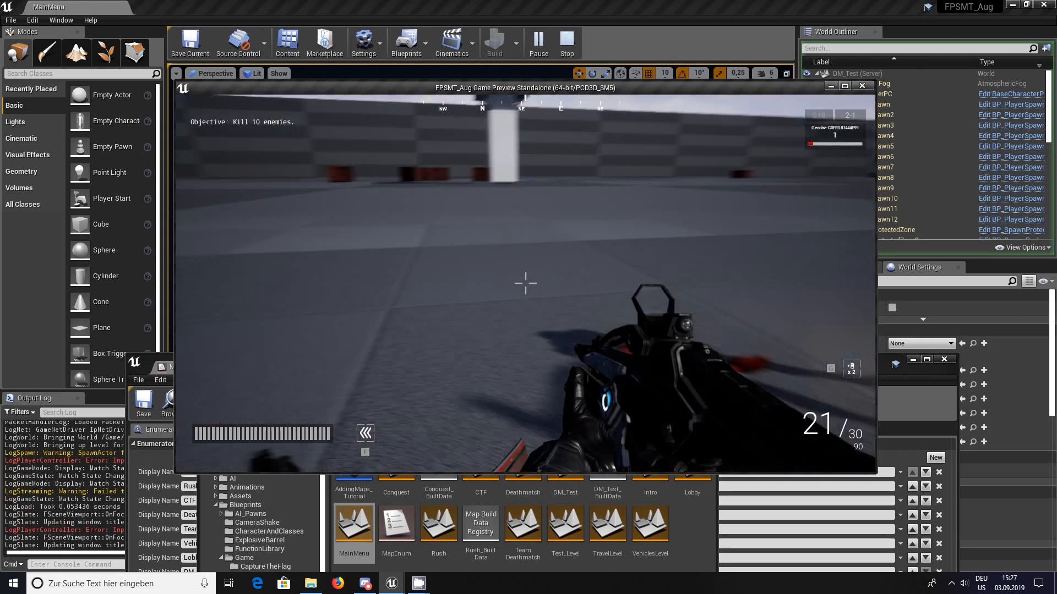
click(525, 283)
click(525, 283)
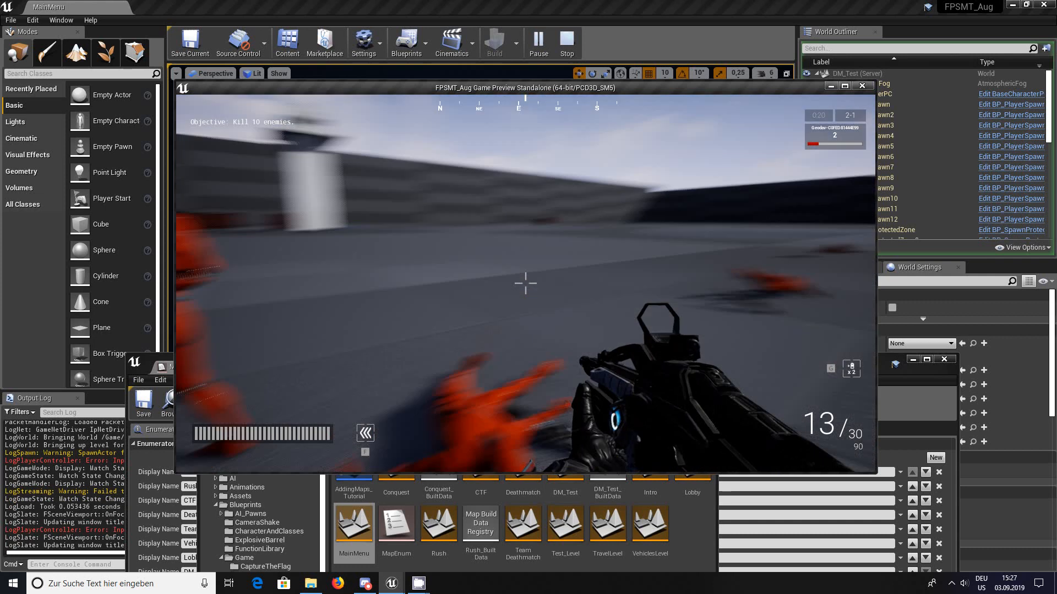
click(525, 284)
click(526, 284)
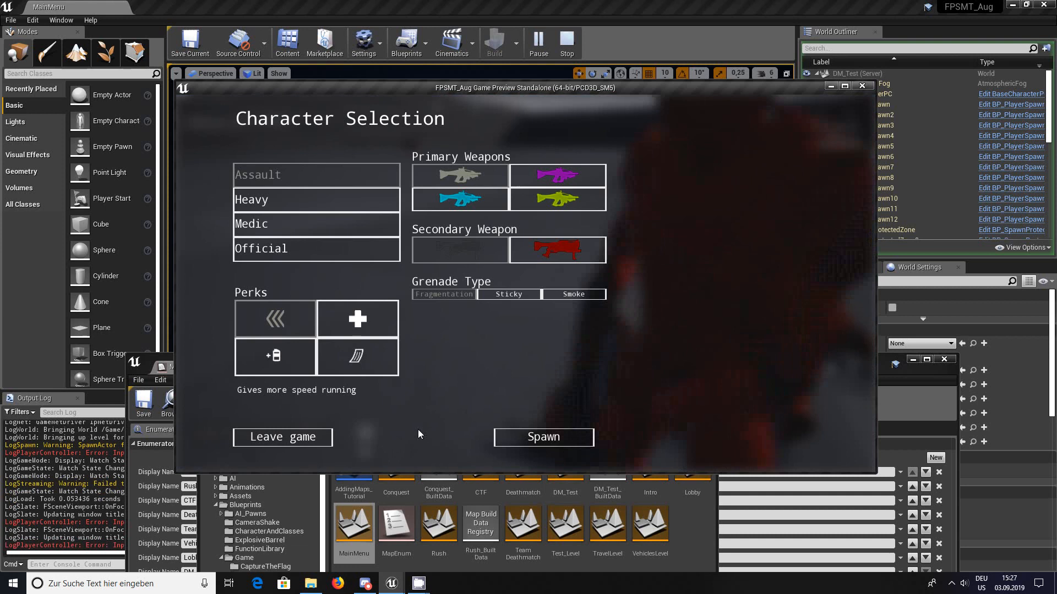
Step: Leave the deathmatch game and close the game preview
click(309, 438)
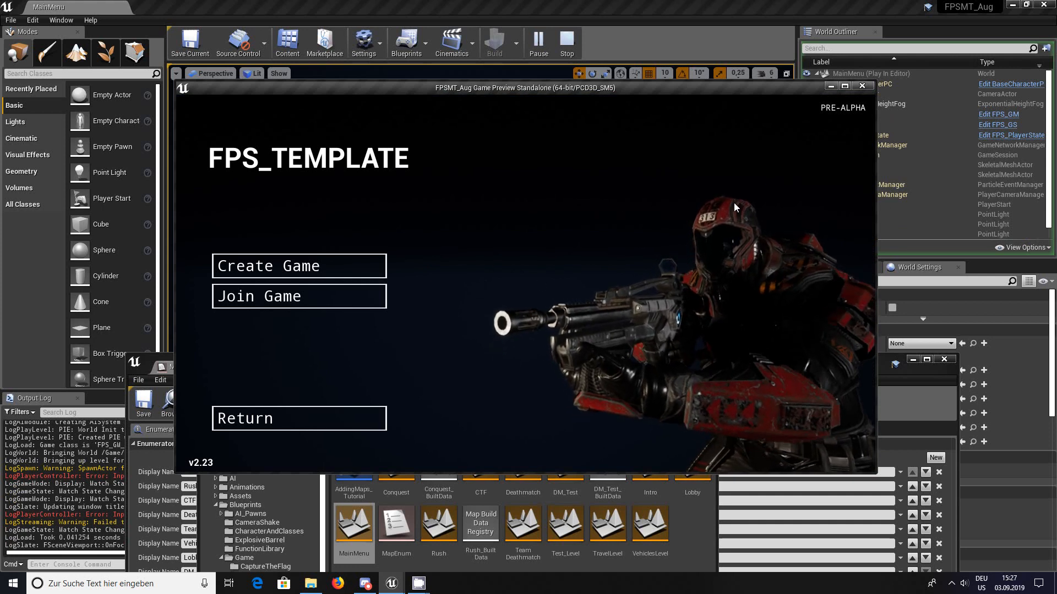
click(863, 87)
Step: Close the MapEnum editor and reopen the DM_Test level from the FPS Levels folder
drag(596, 358, 611, 150)
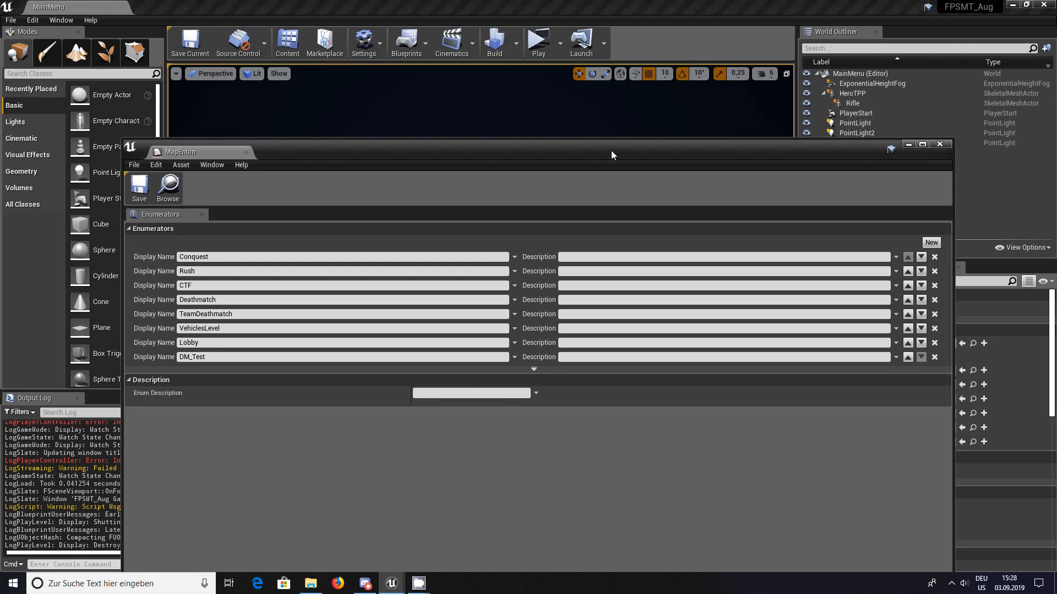
click(939, 145)
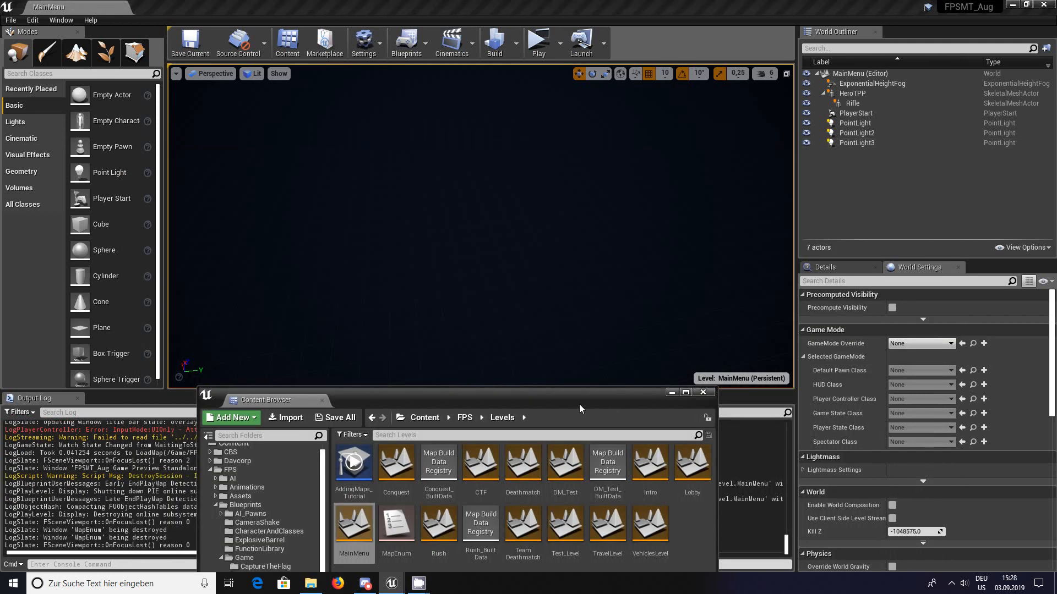
drag(579, 406, 563, 262)
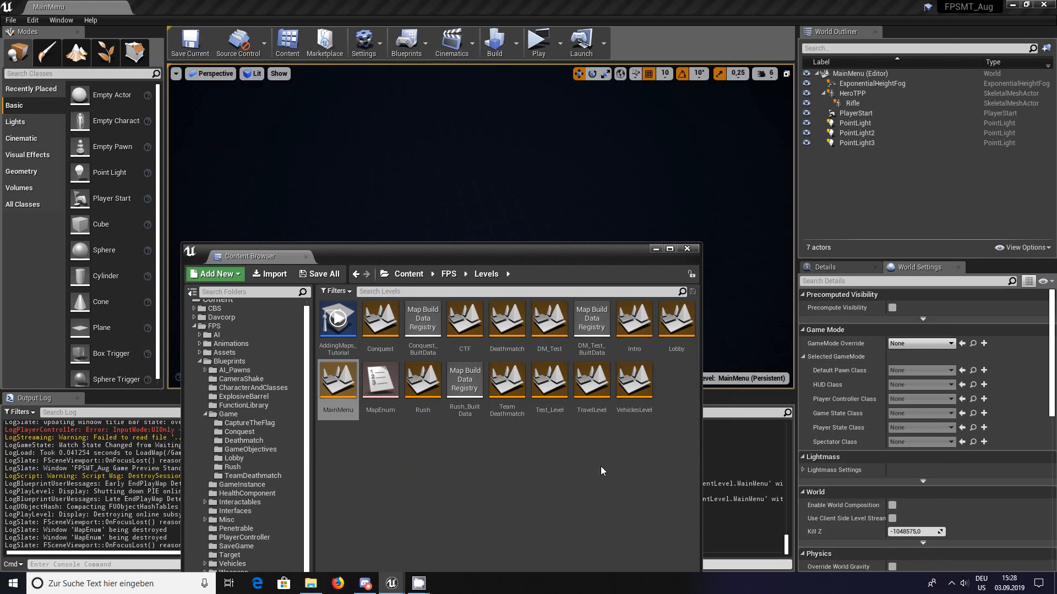
double_click(557, 325)
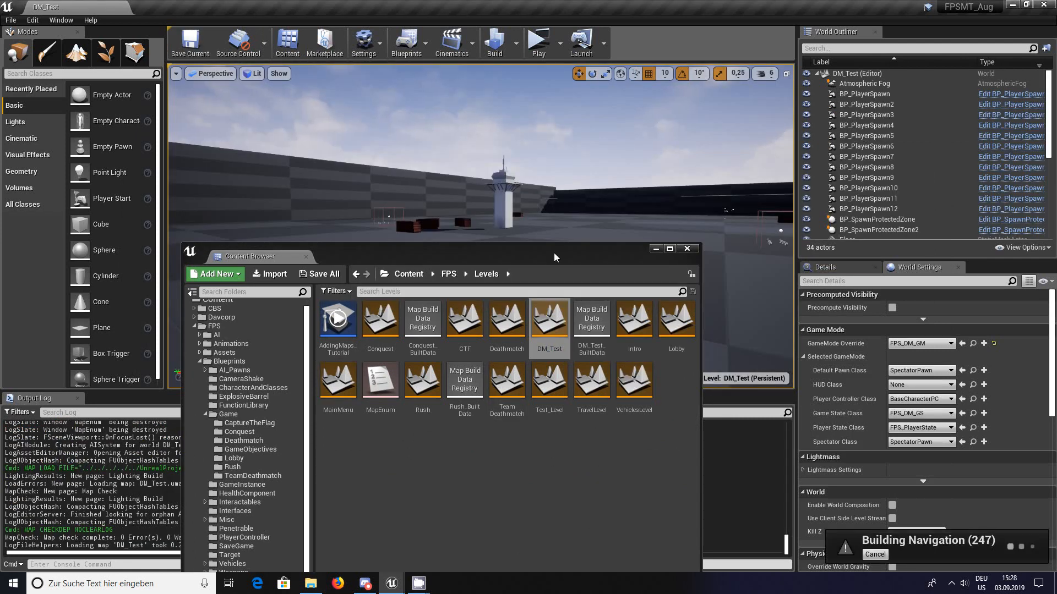
Step: Select the BP_PlayerSpawn actor in the level and examine its details, including the Team setting
drag(554, 253, 549, 327)
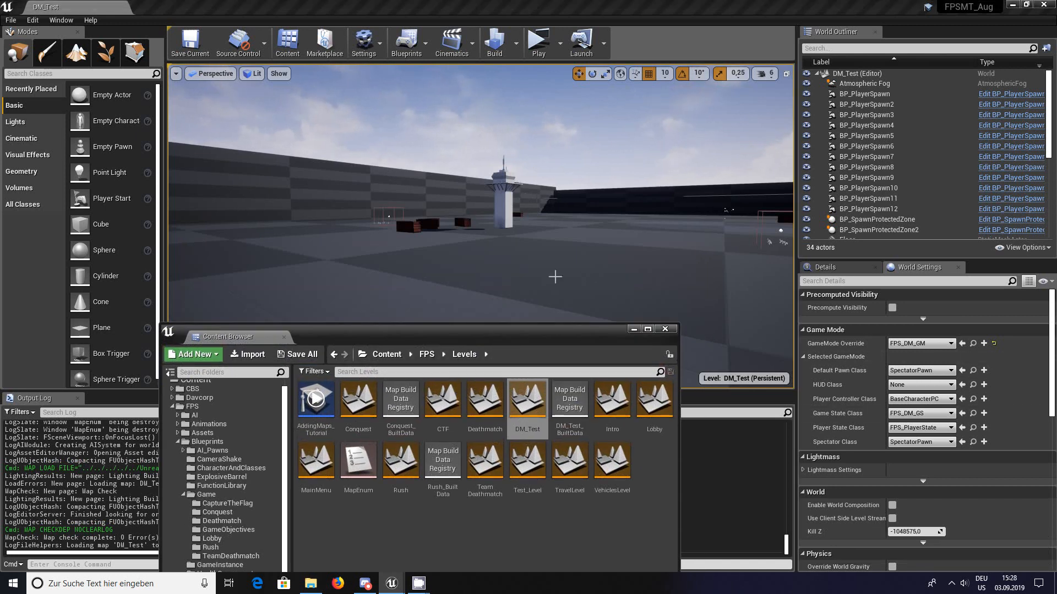
right_drag(555, 277, 589, 277)
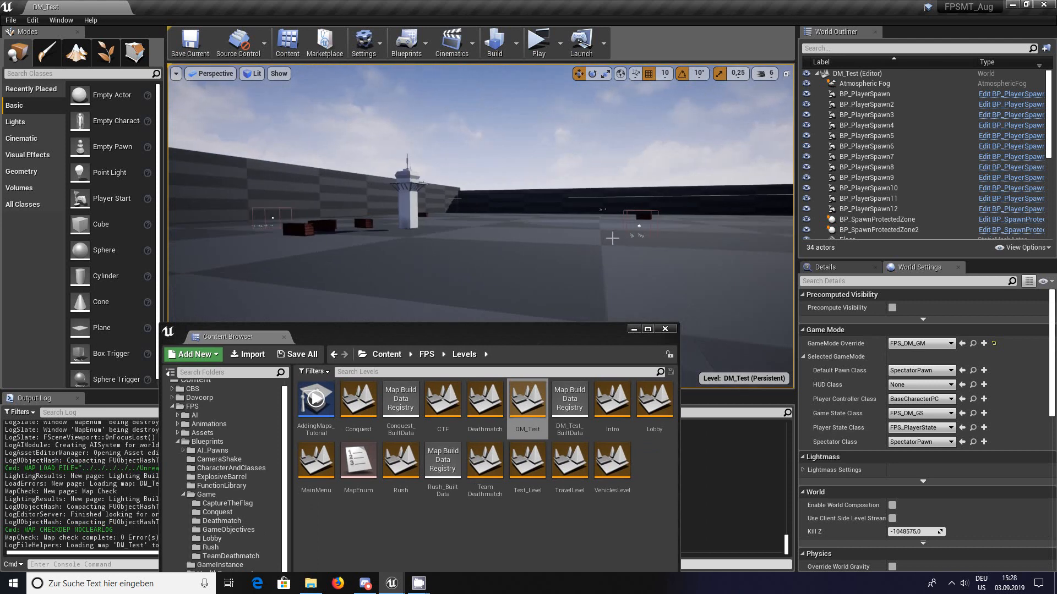
click(641, 234)
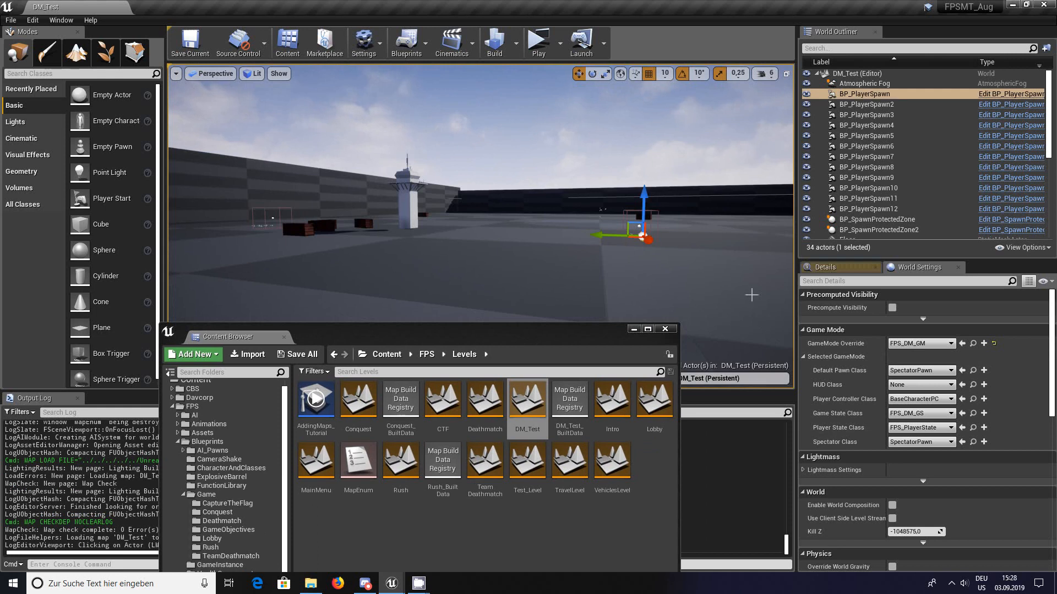
click(840, 266)
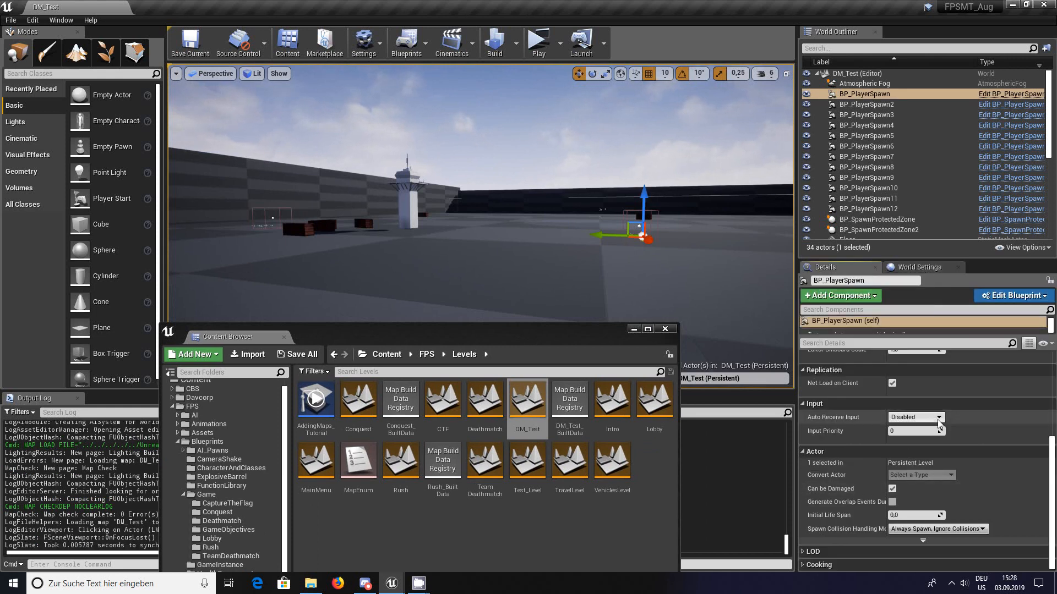
scroll(967, 420, up, 5)
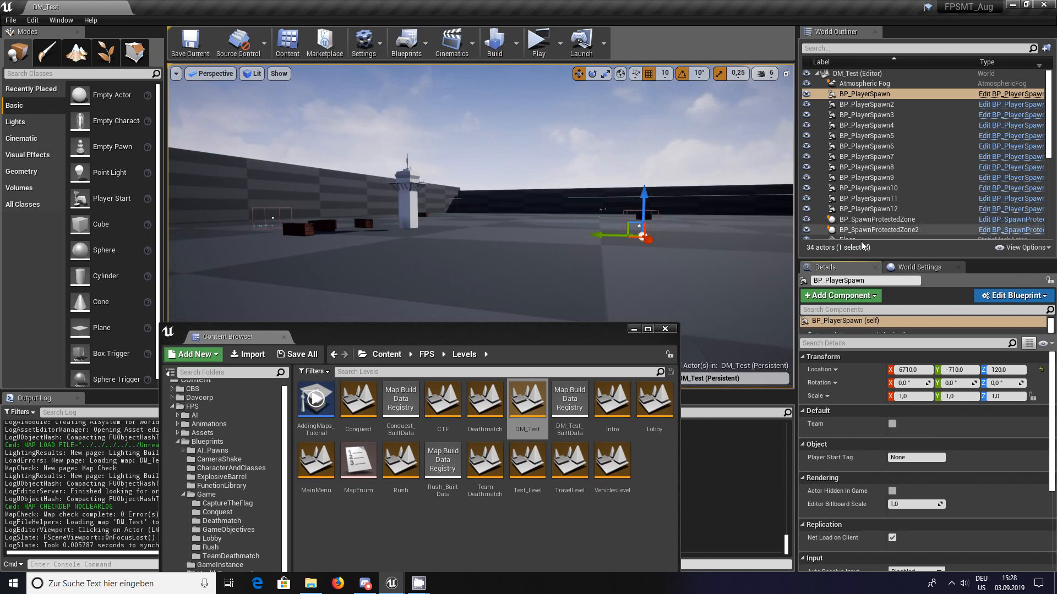
Step: Set the level's GameMode Override to FPS_TDM_GM in the world settings
click(922, 267)
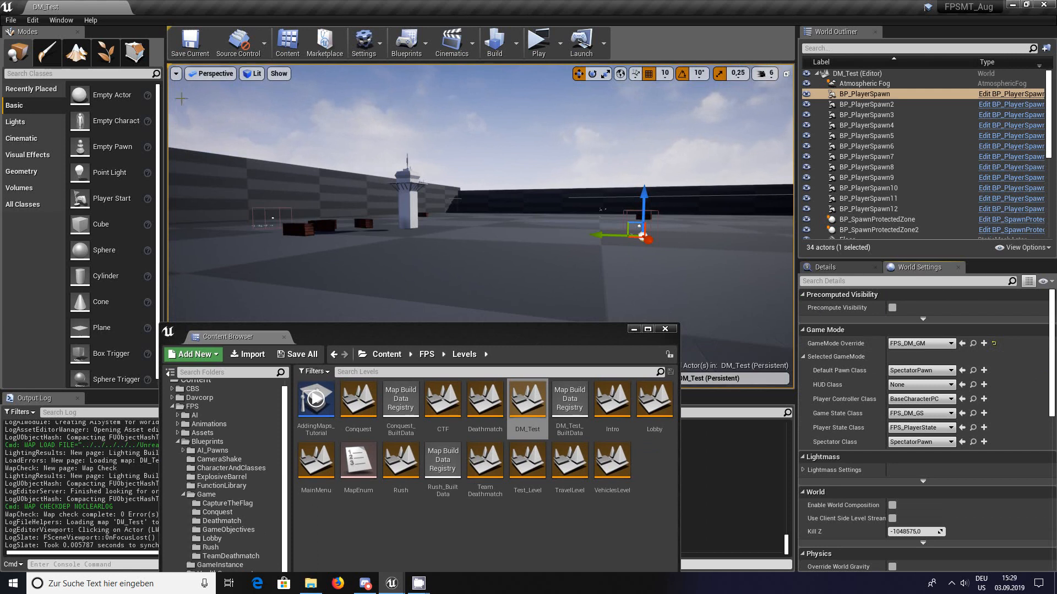
click(952, 345)
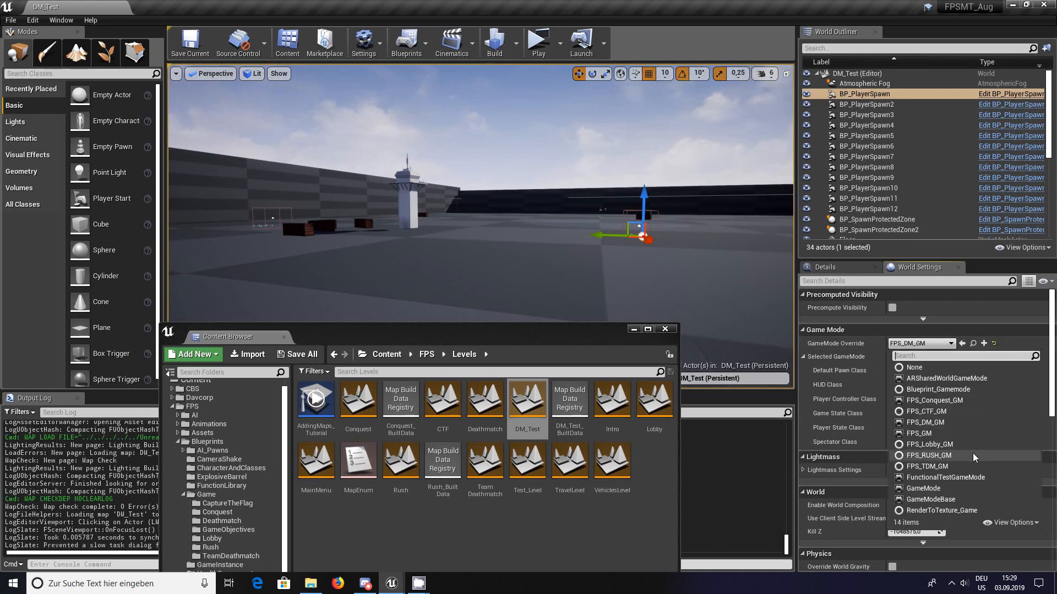
click(949, 466)
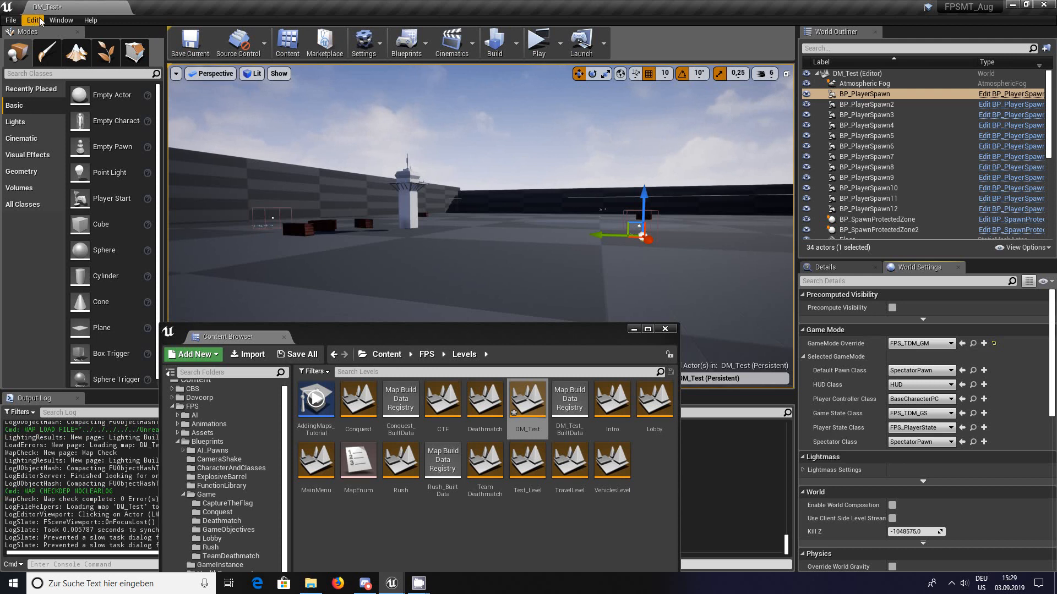
Step: Save the current level as a new level named TDM_Test in the FPS Levels folder
click(10, 22)
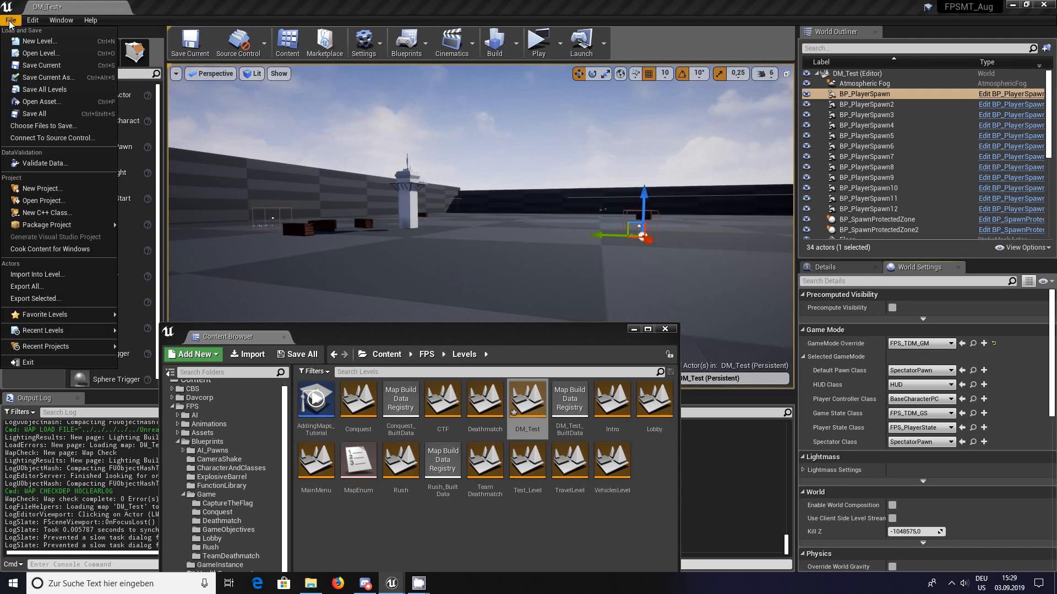
click(54, 80)
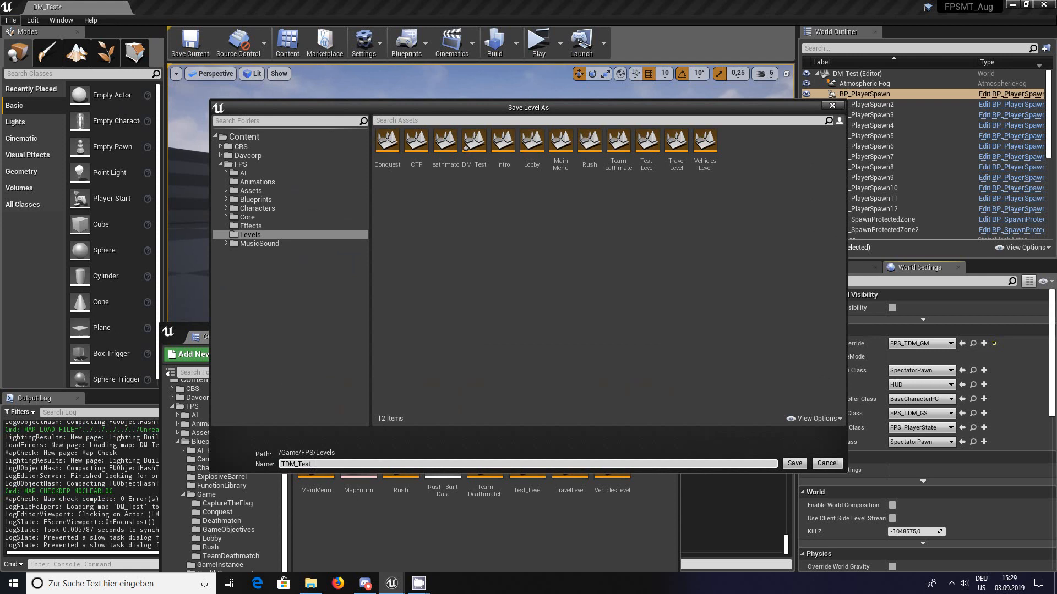
key(Return)
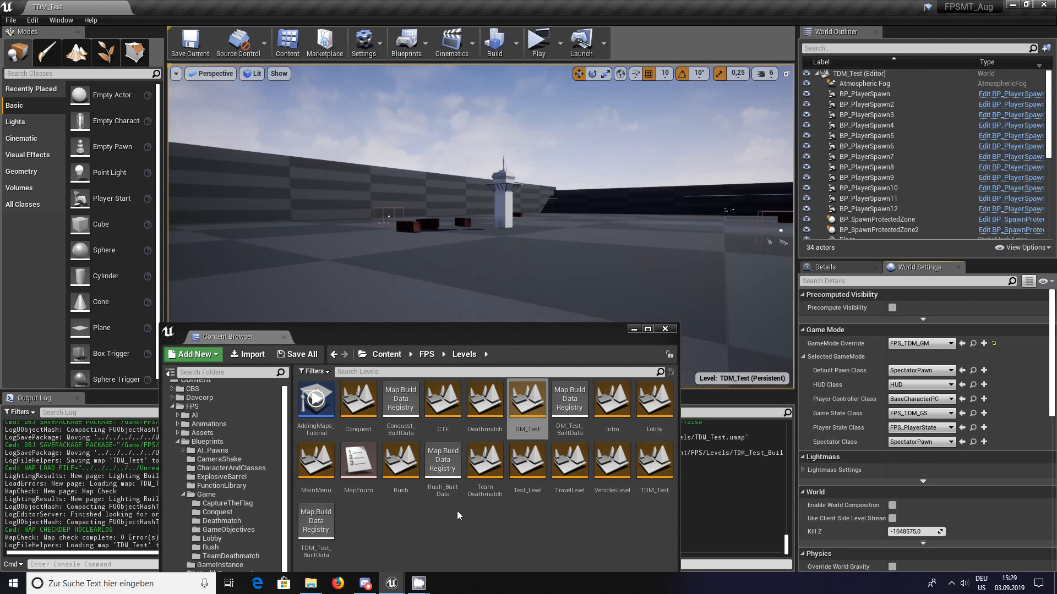
Step: Open MapEnum, add a new enumerator with the display name TDM_Test, and save the enum
drag(492, 330, 537, 392)
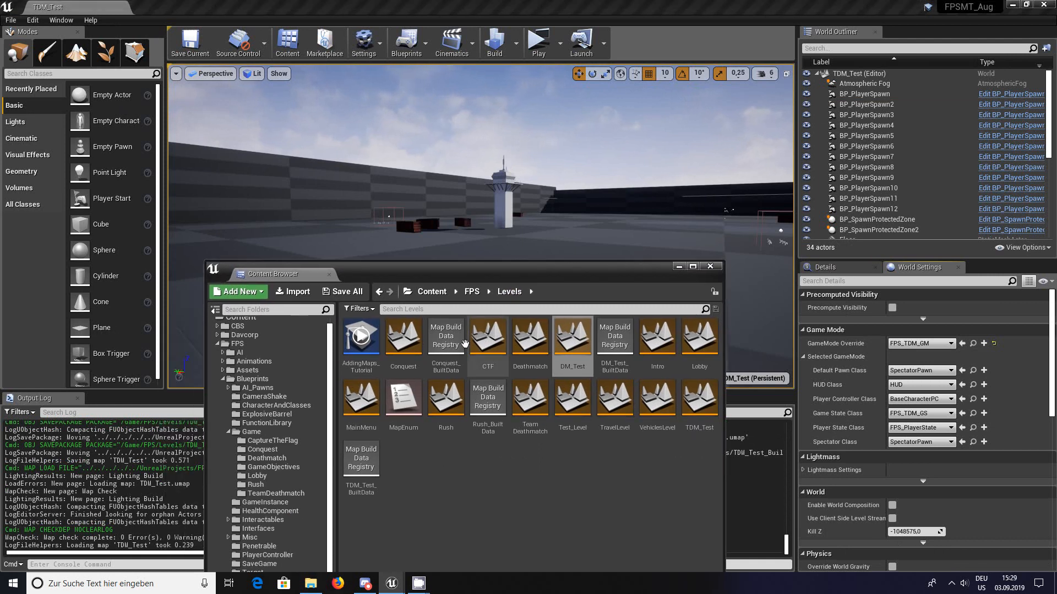
double_click(412, 397)
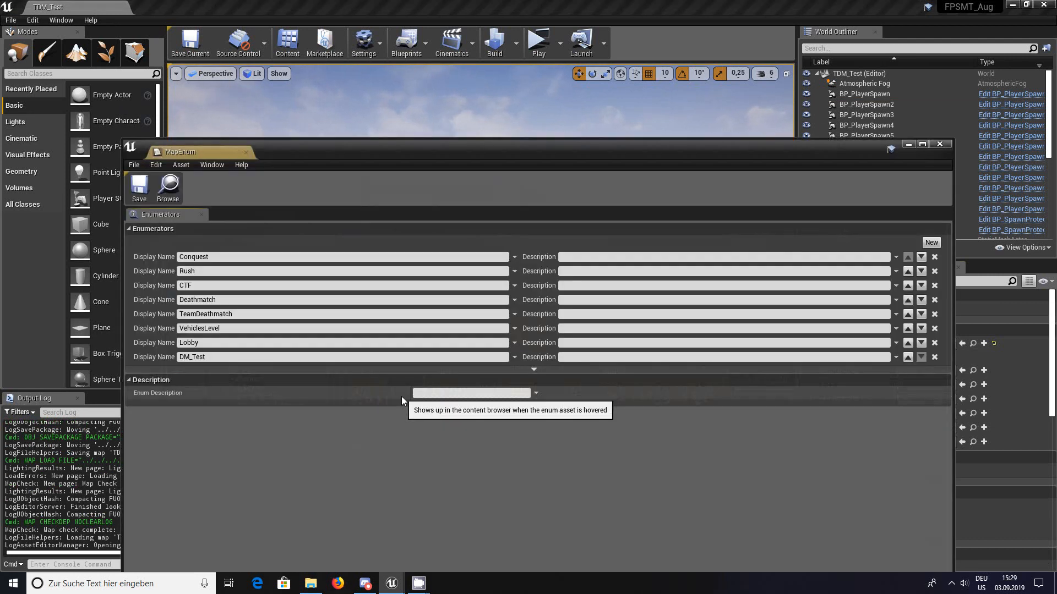
click(930, 244)
click(285, 371)
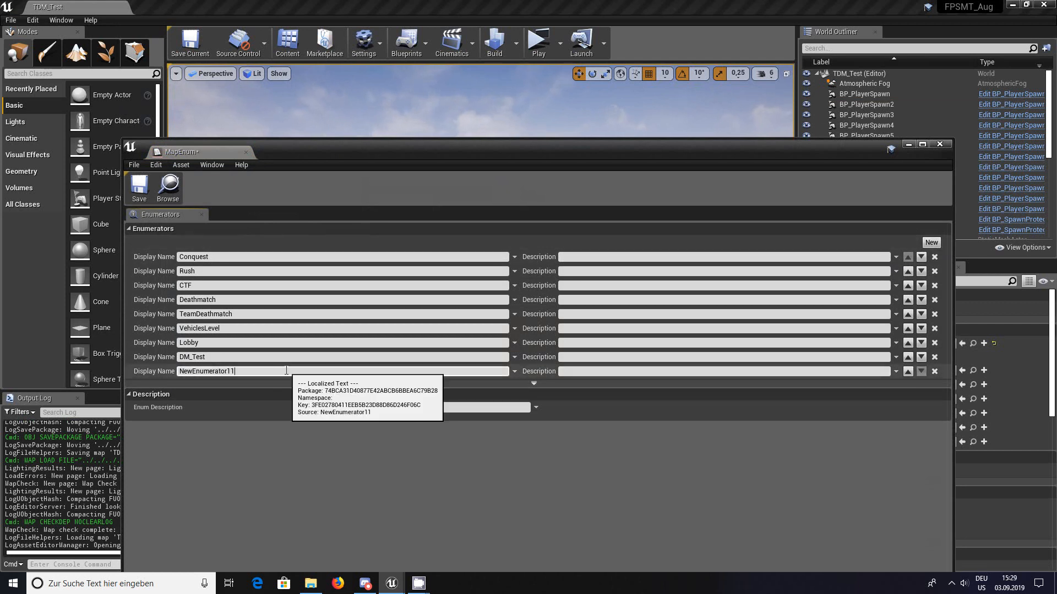
drag(286, 371, 173, 370)
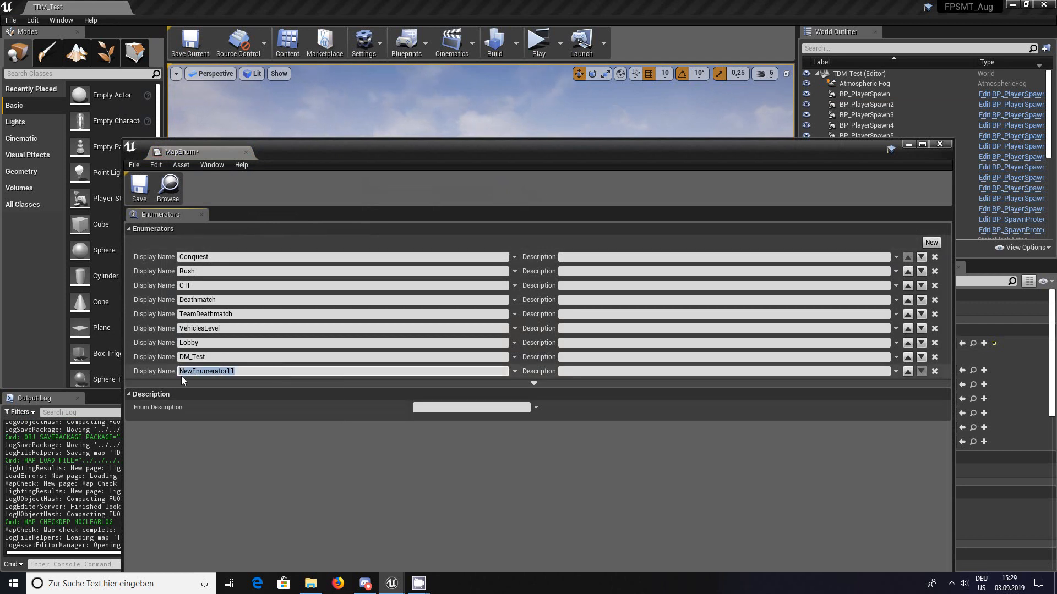
text(T)
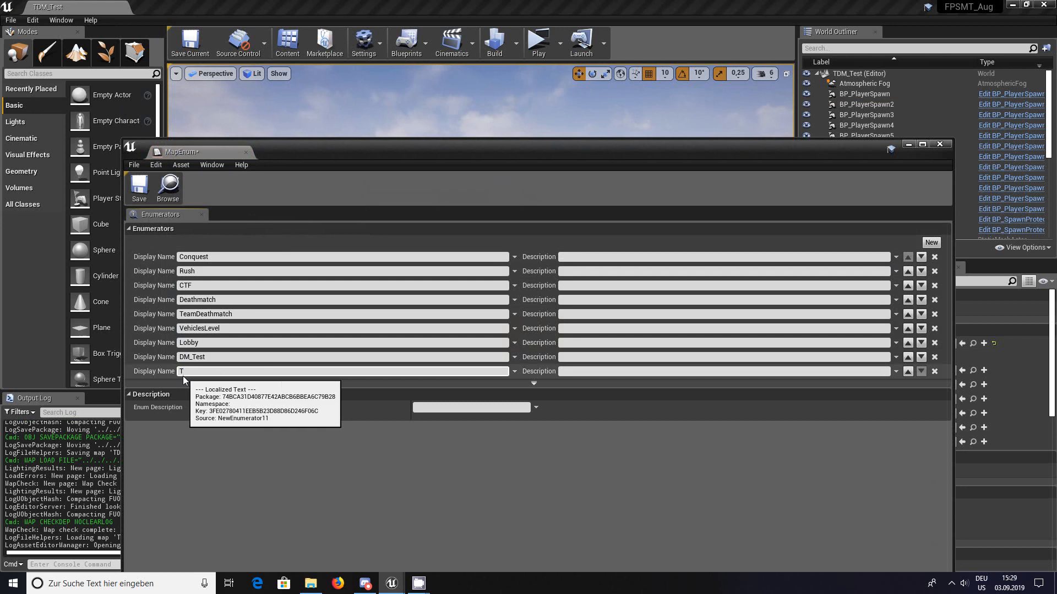
text(DM)
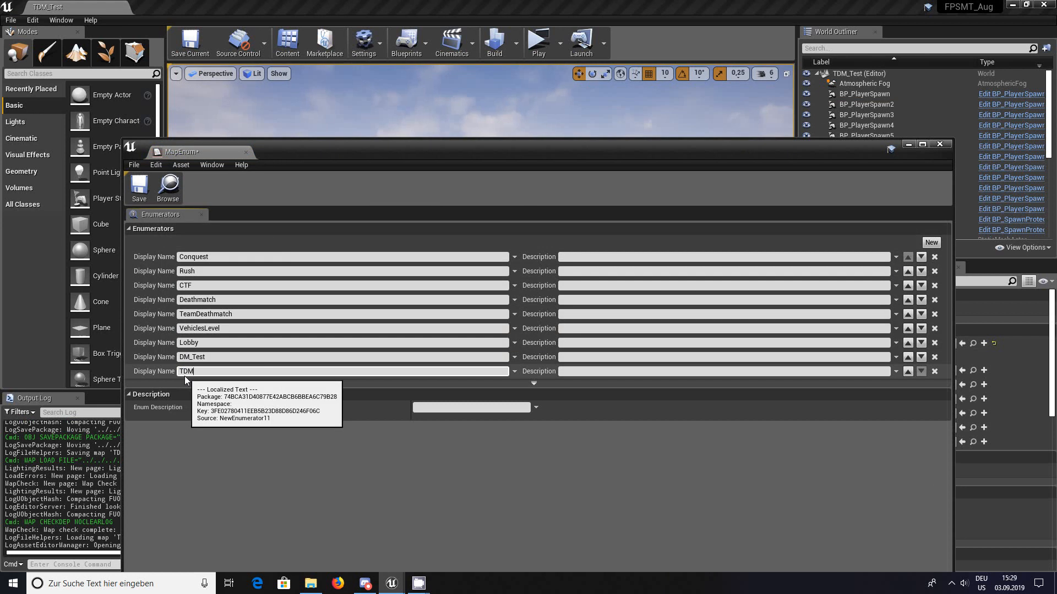
text(_)
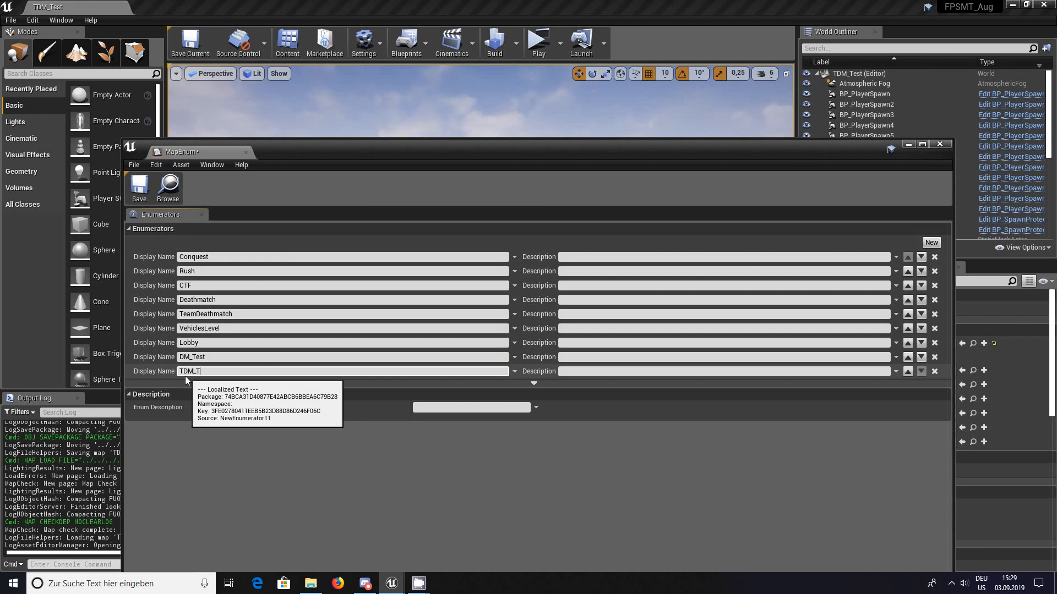
text(Test)
key(Return)
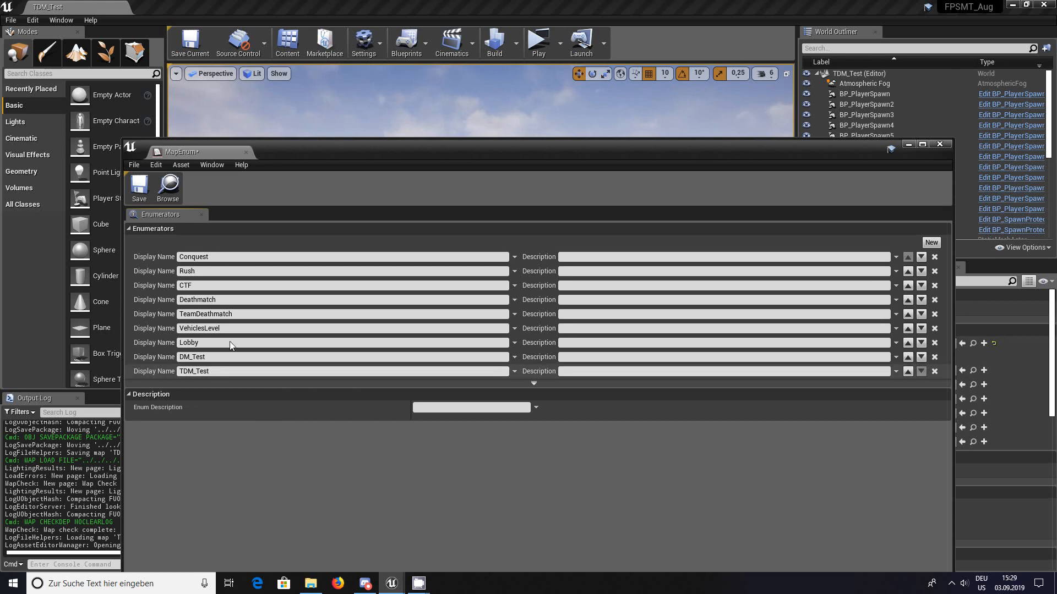
click(140, 187)
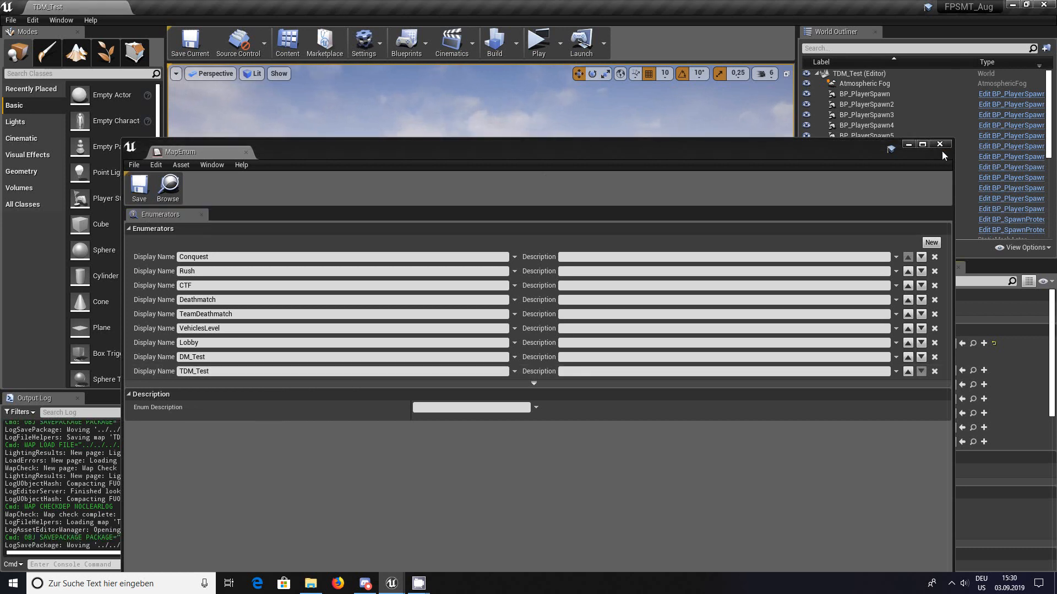
Step: Minimize the MapEnum editor and open the MainMenu level, saving the pending WB_HostServerMenu changes
click(907, 143)
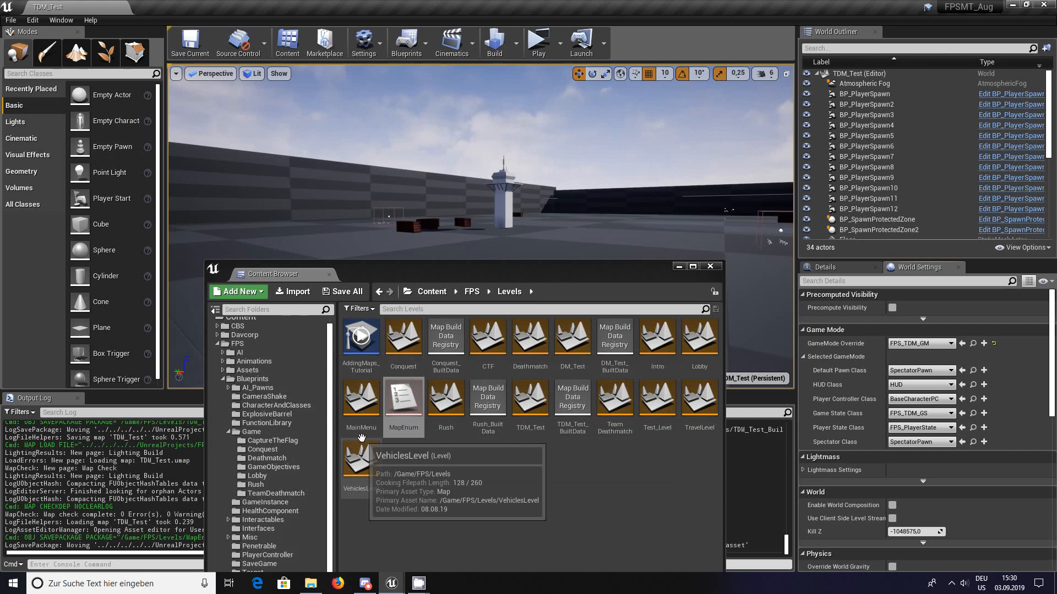
click(359, 407)
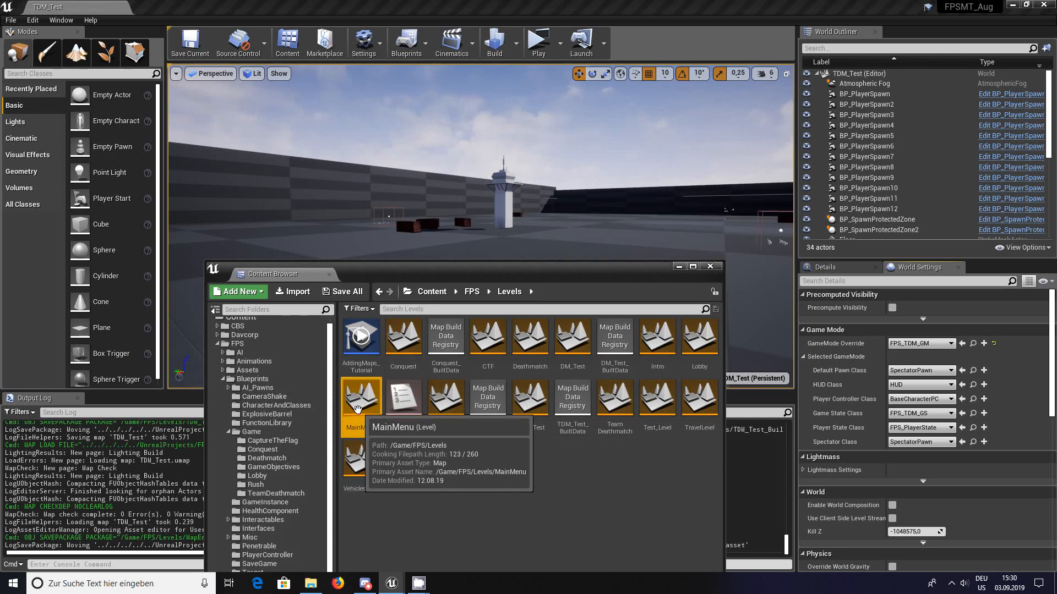
double_click(357, 409)
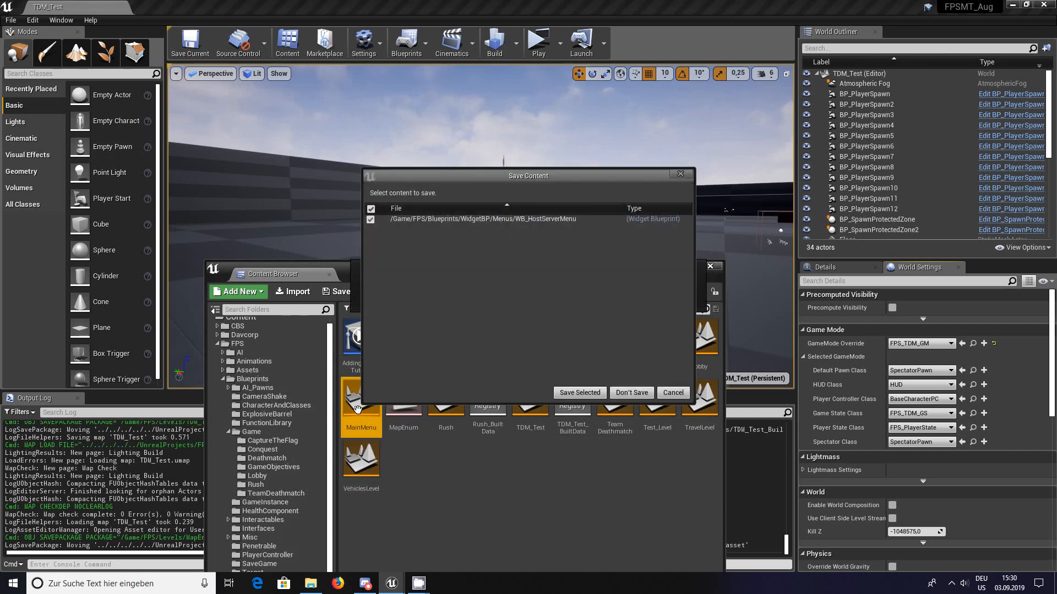
click(629, 393)
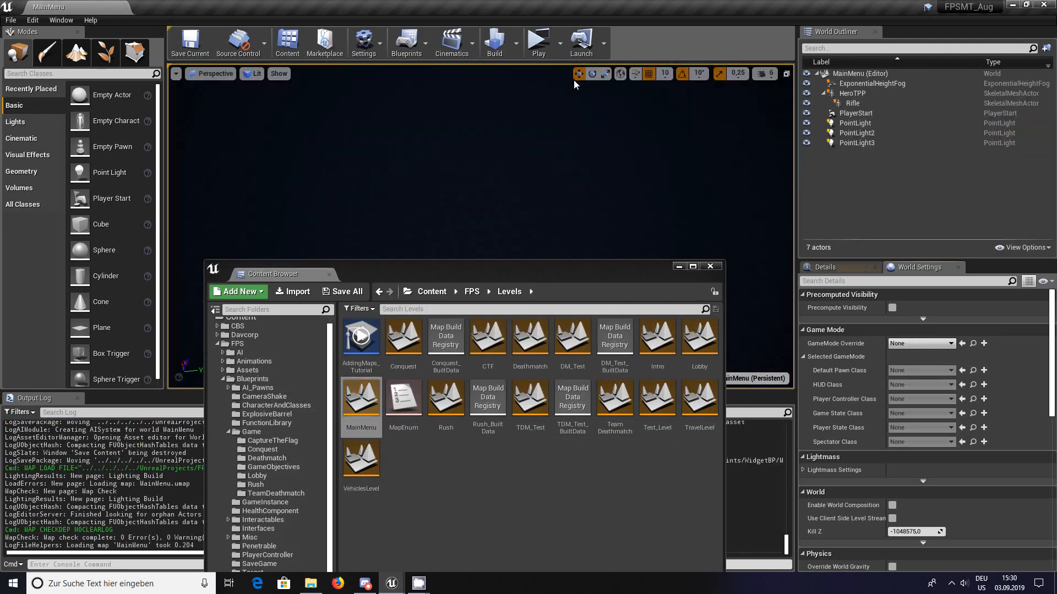
Step: Run the game preview, start creating a multiplayer game, and choose TDM_Test as the map
click(538, 47)
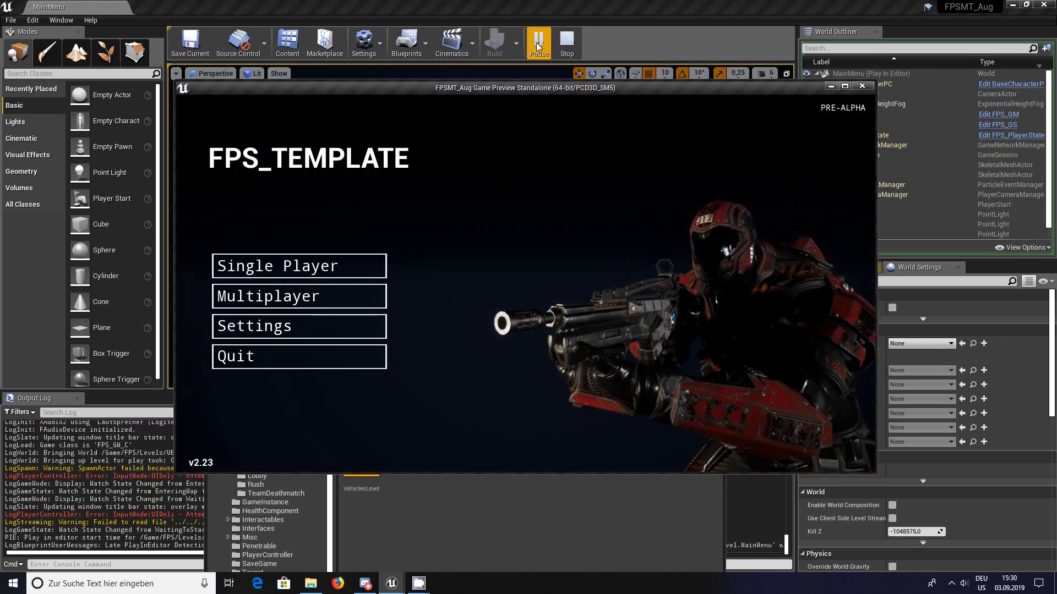
click(311, 292)
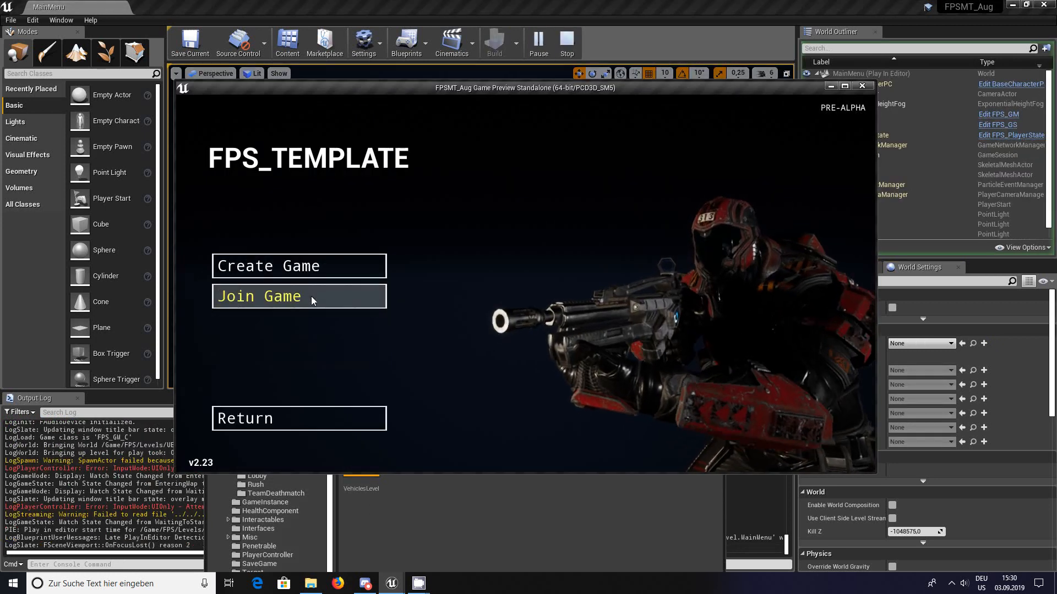
click(311, 267)
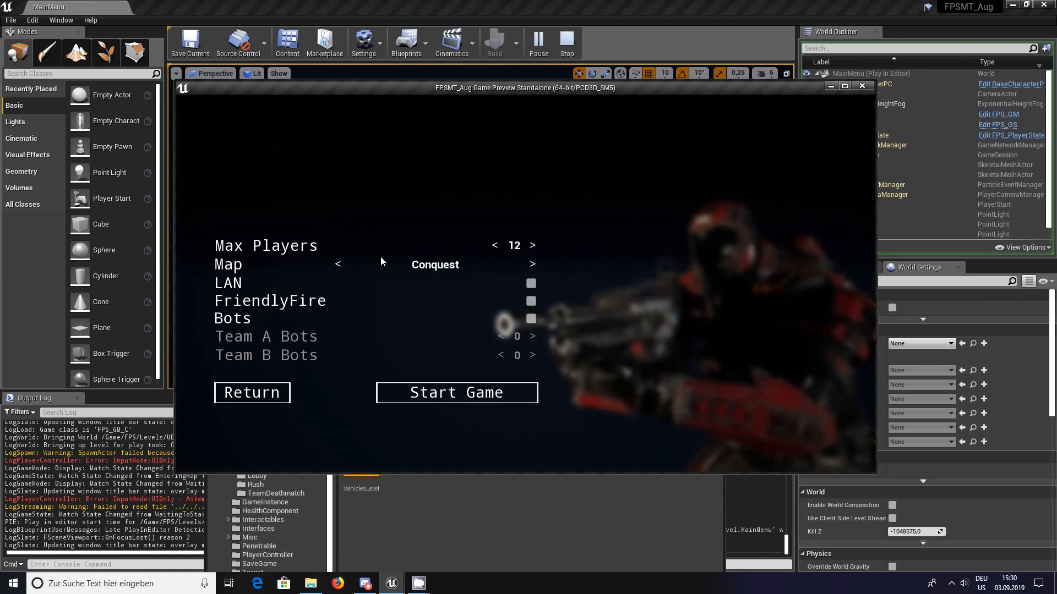
click(336, 269)
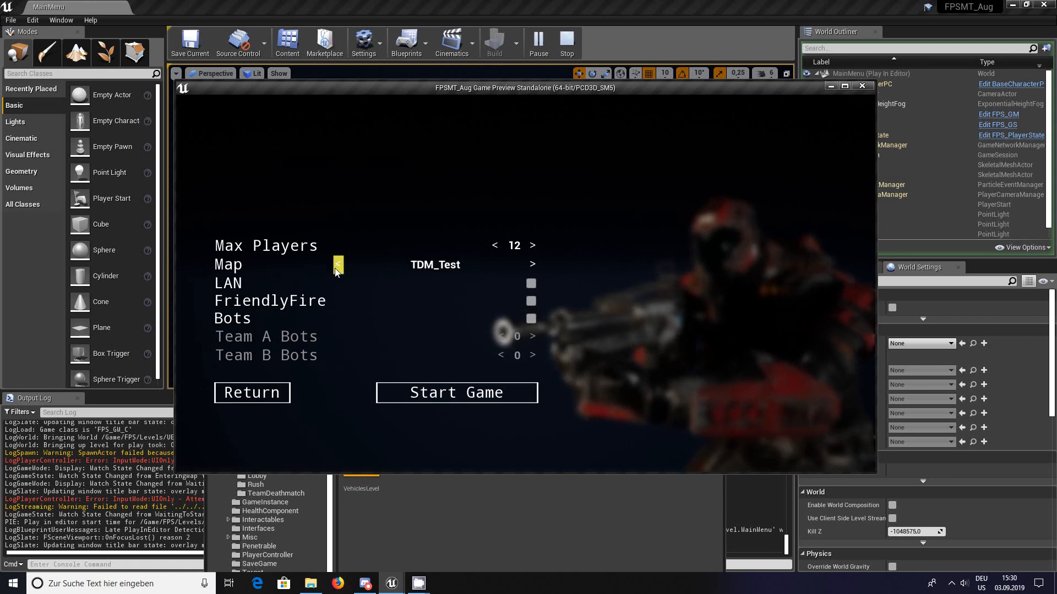
Step: Enable bots for the match and set Team A Bots to 5
click(532, 320)
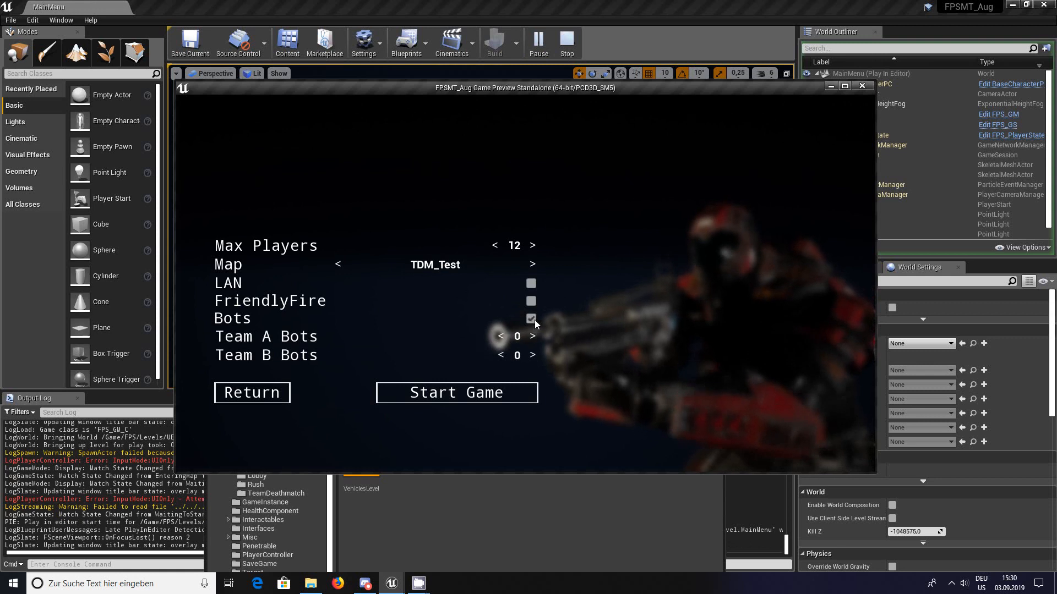
click(532, 336)
click(532, 337)
click(531, 337)
click(532, 336)
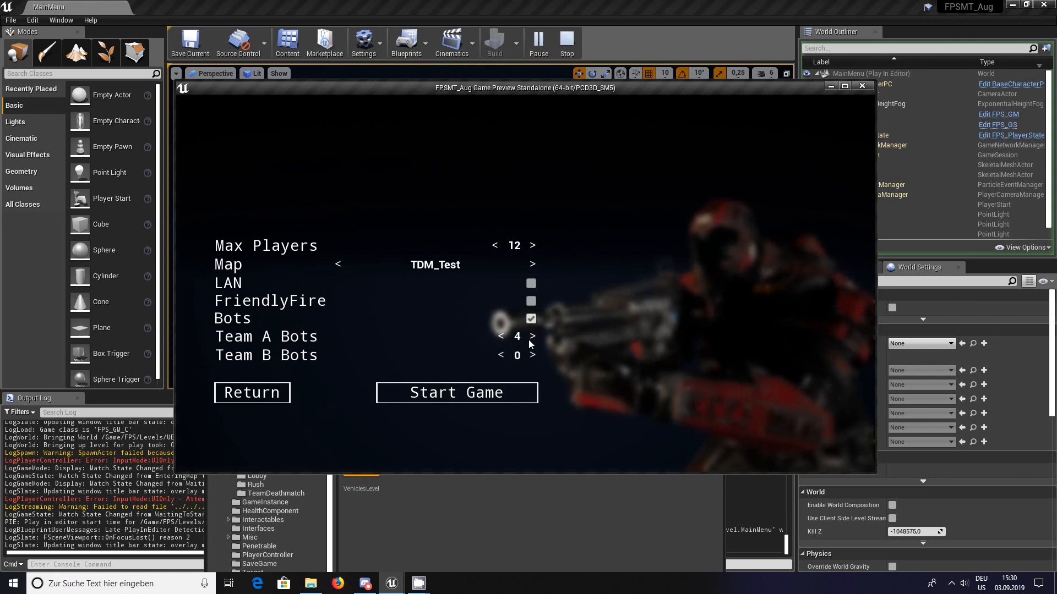
click(532, 337)
Step: Set Team B Bots to 5
click(533, 356)
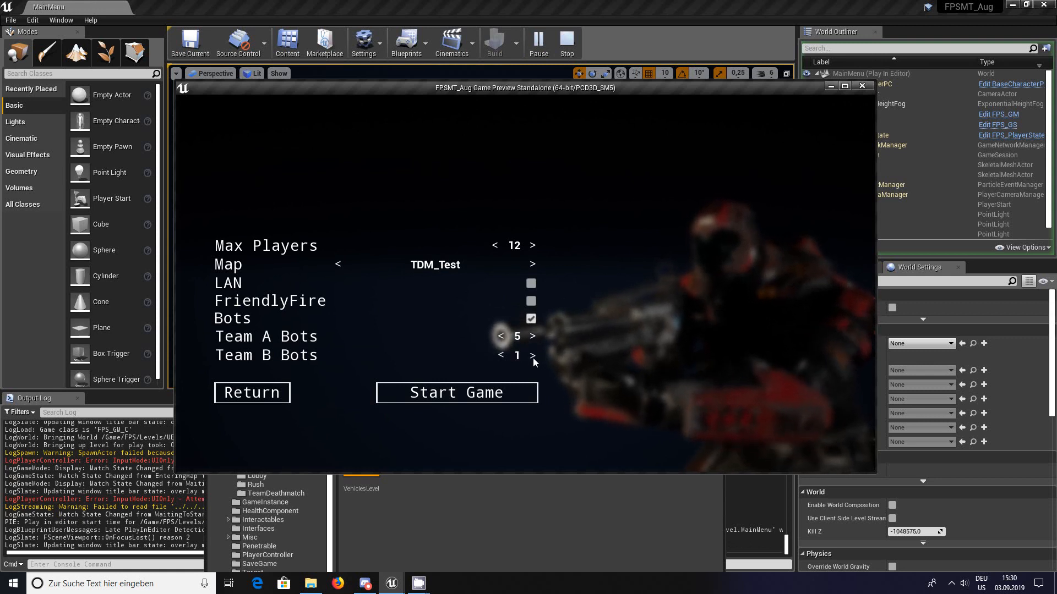
click(533, 356)
click(533, 356)
click(532, 356)
click(533, 356)
click(533, 356)
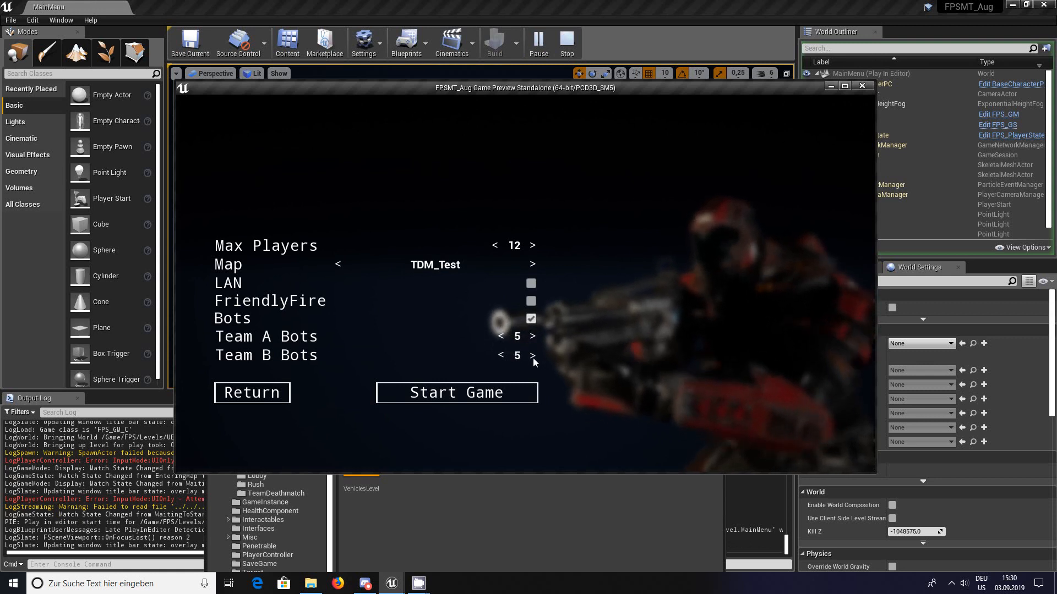
Step: Start the configured match and play-test it as Assault on Team A, sprinting across the arena and shooting at the blue enemy bots
click(456, 394)
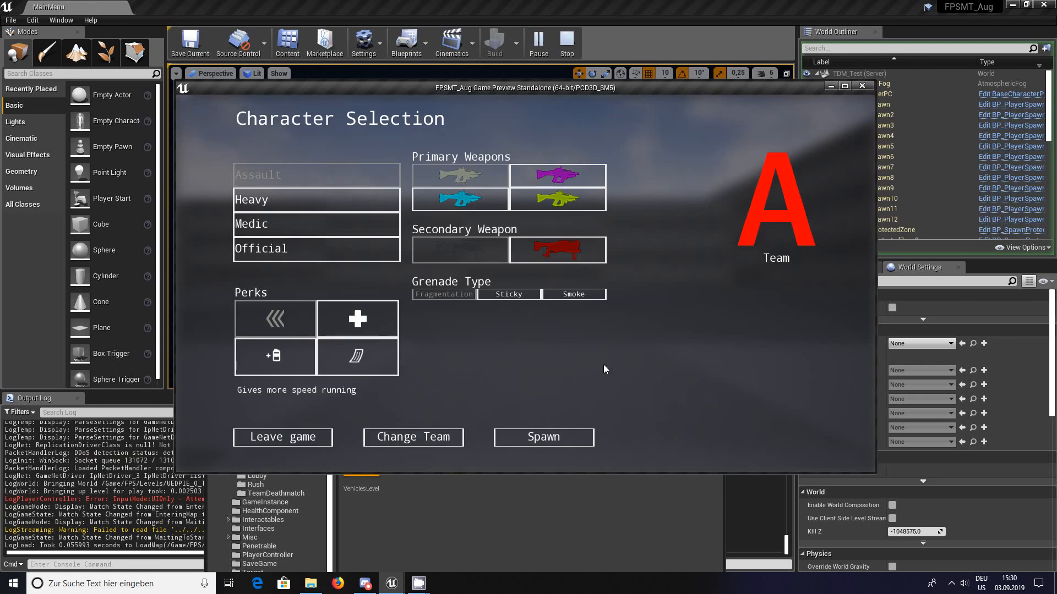
click(534, 437)
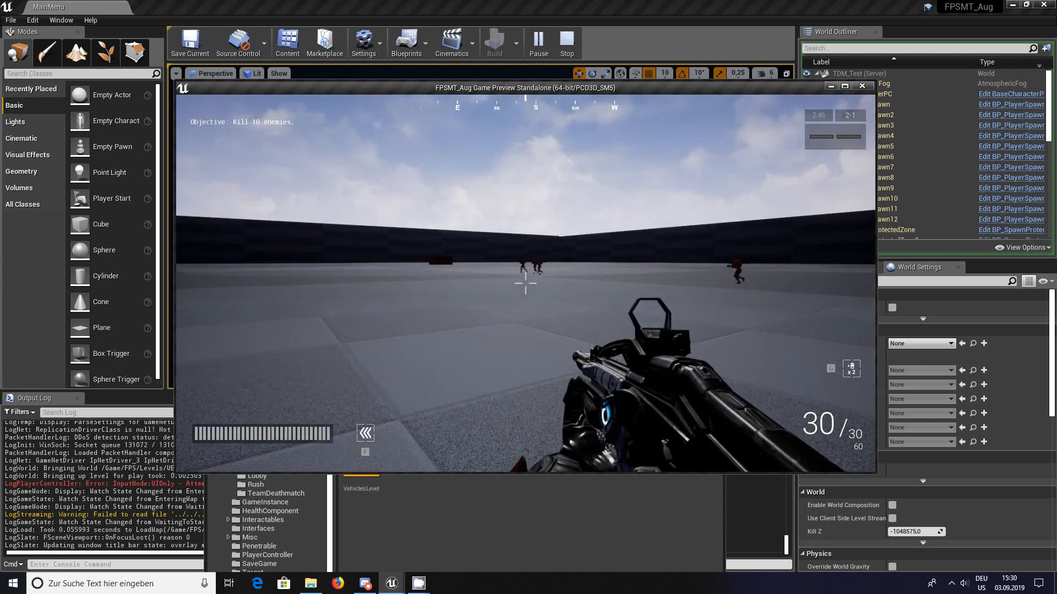
key(shift+w)
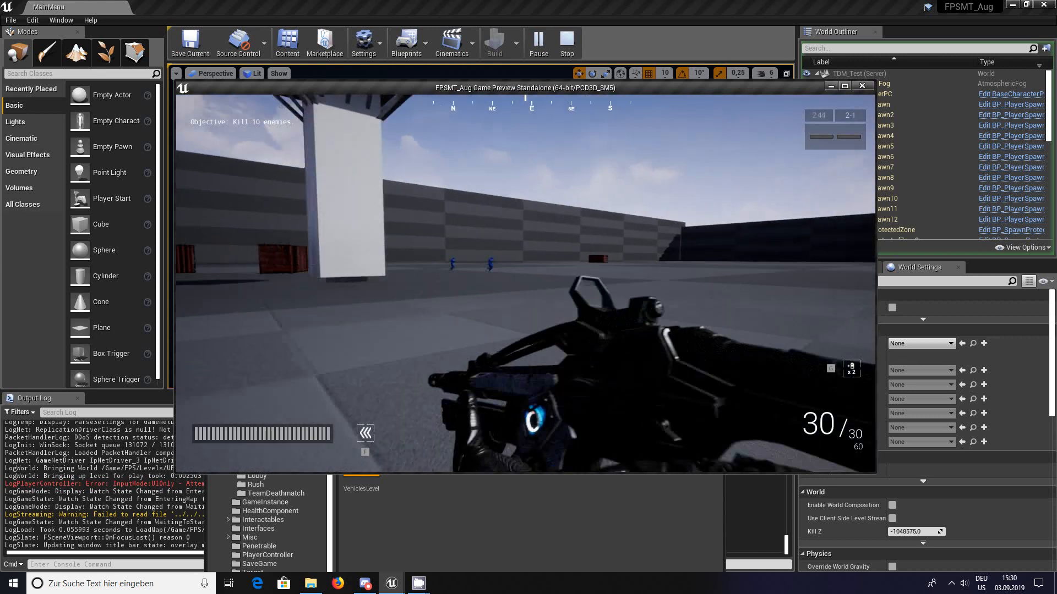
right_click(526, 284)
click(526, 284)
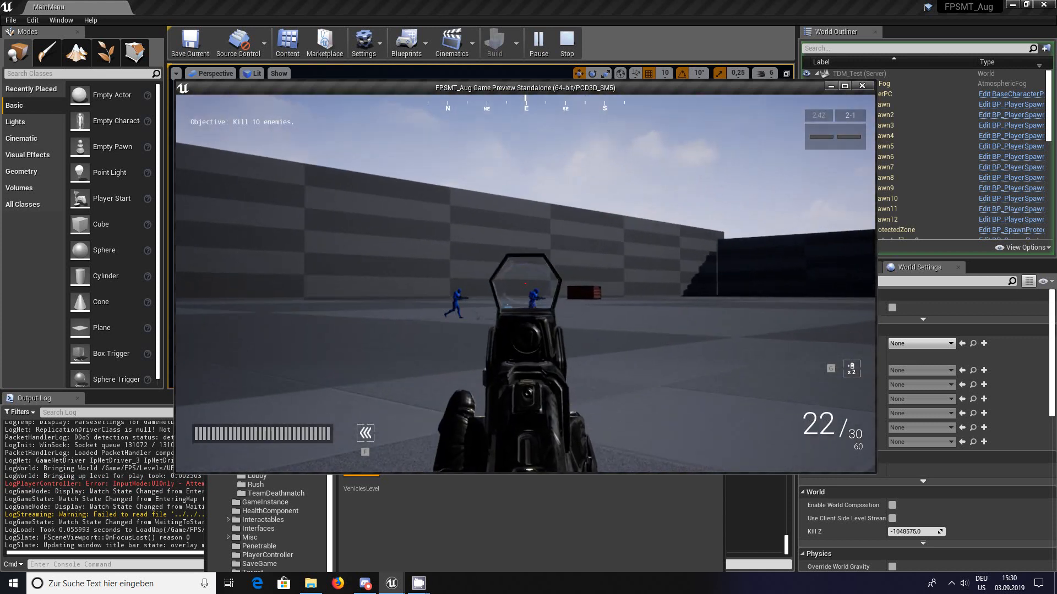
click(526, 284)
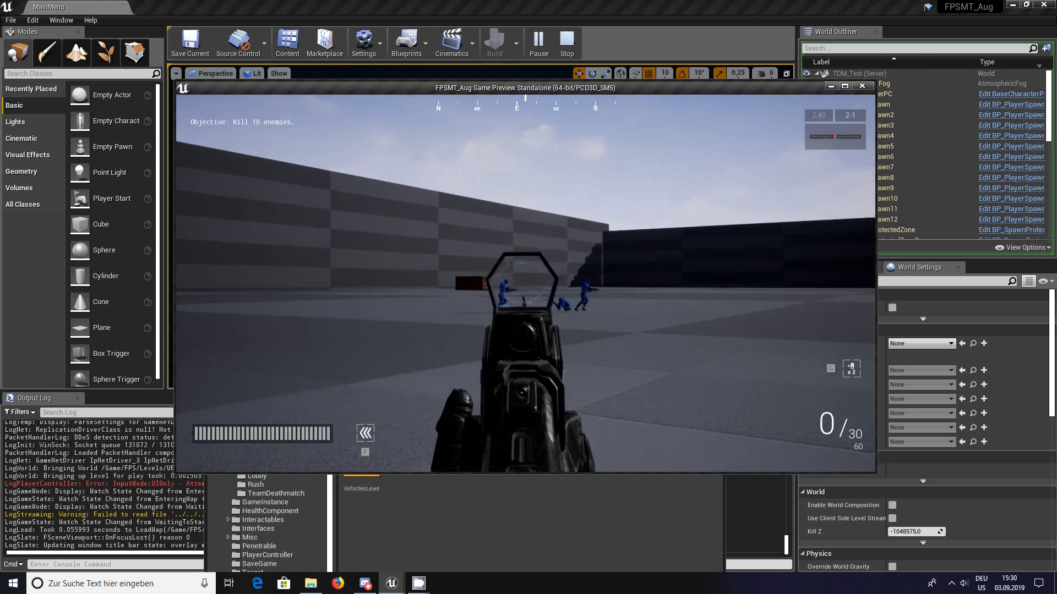
key(shift+w)
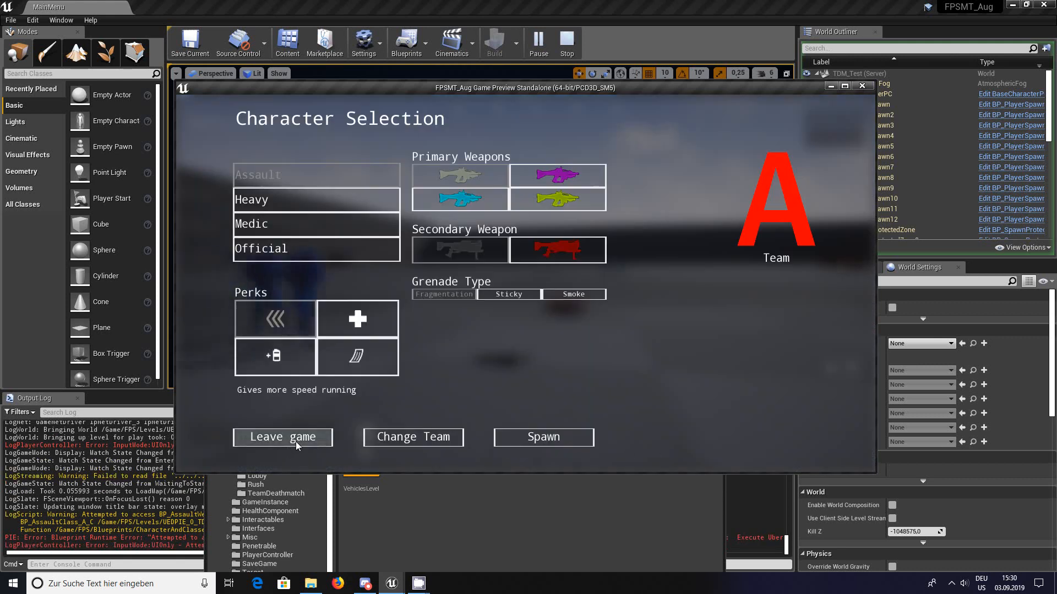
Step: Leave the match, then close the game preview and the Message Log to return to the level editor
click(296, 440)
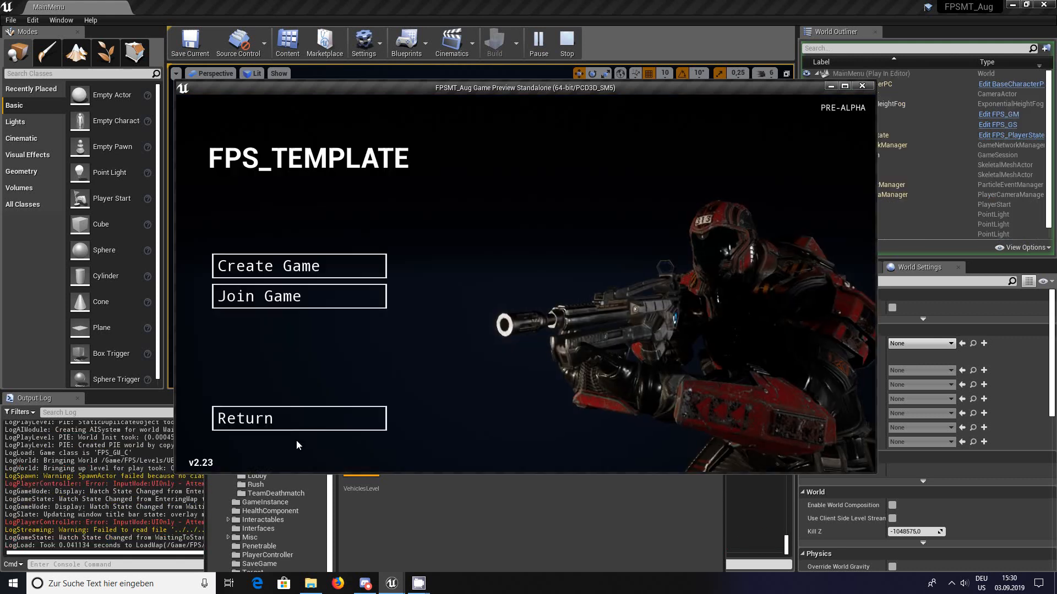
click(862, 86)
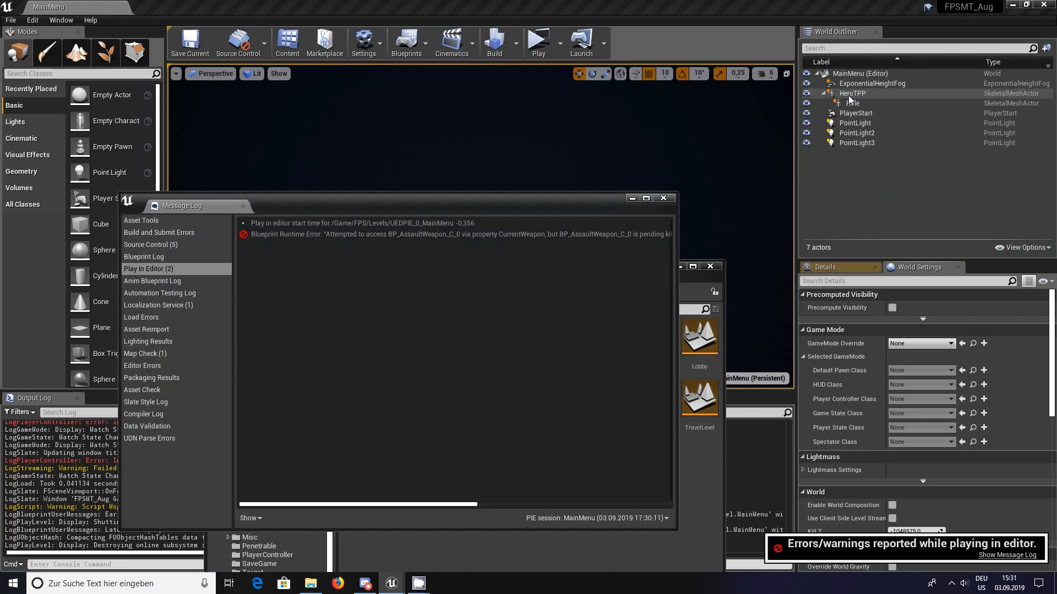
click(664, 198)
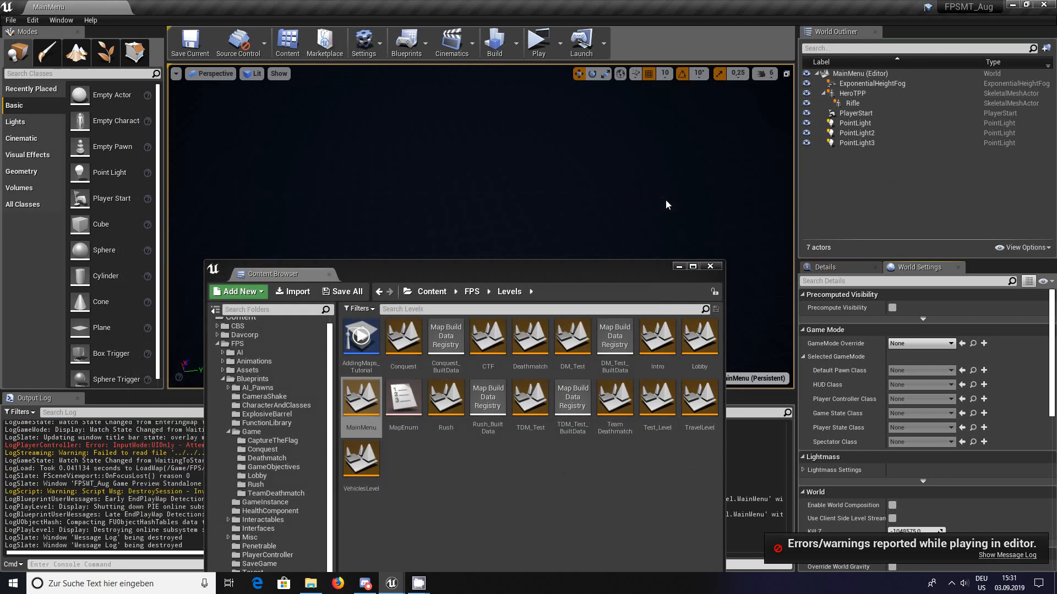